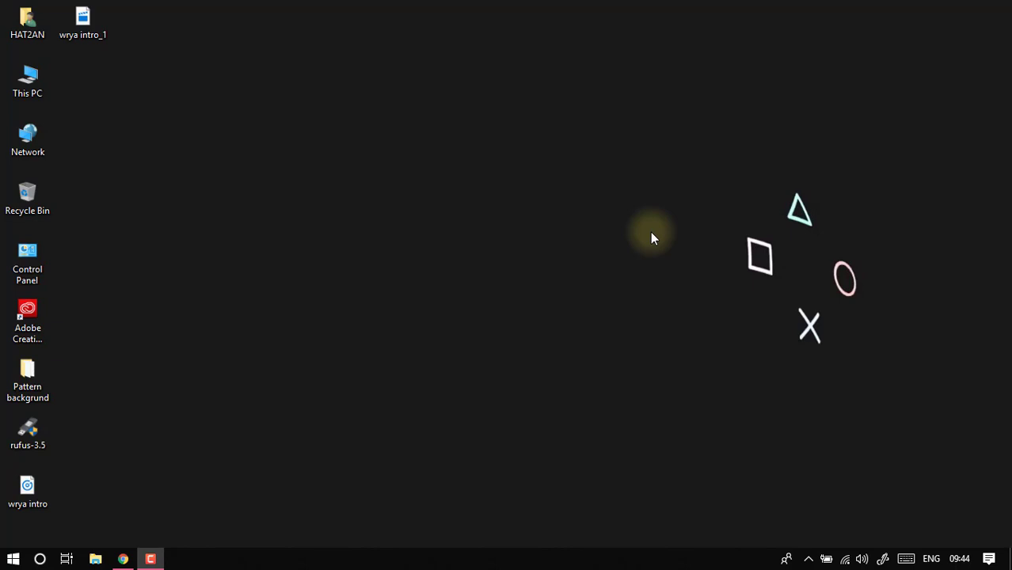
# - Refresh the desktop and launch Adobe Photoshop CC 2019
pyautogui.rightClick(536, 140)
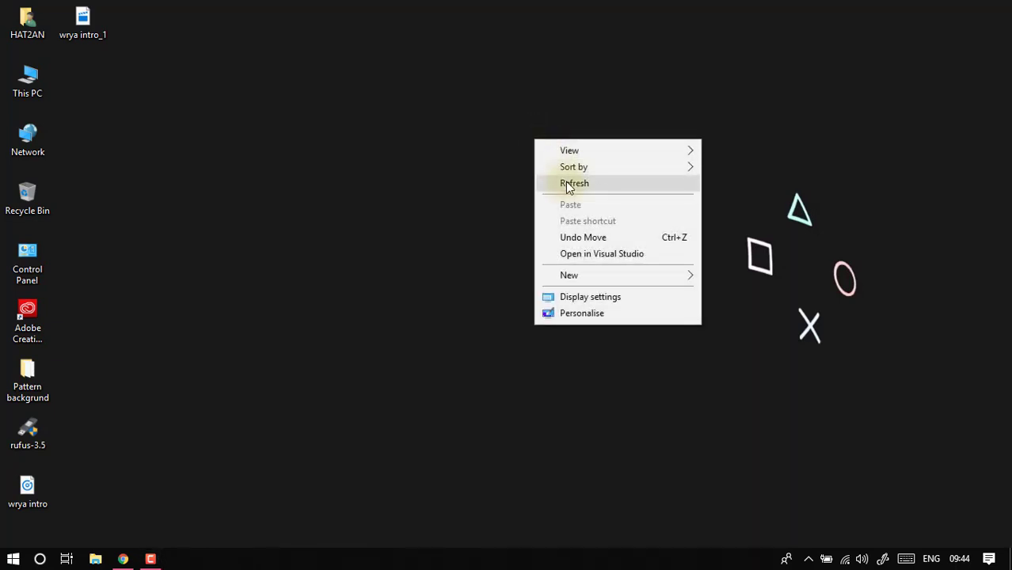
pyautogui.click(566, 181)
pyautogui.click(12, 559)
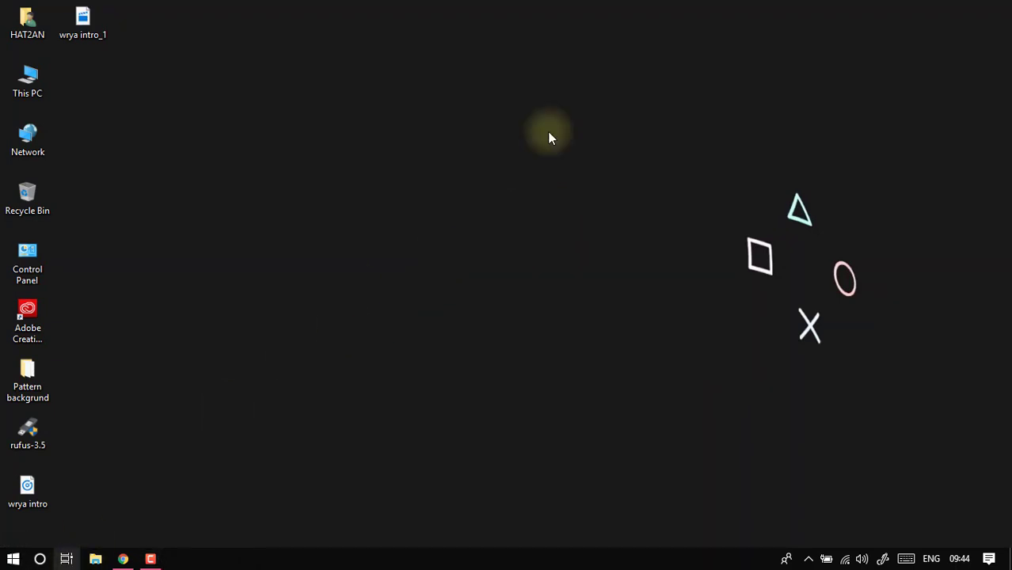
pyautogui.click(12, 559)
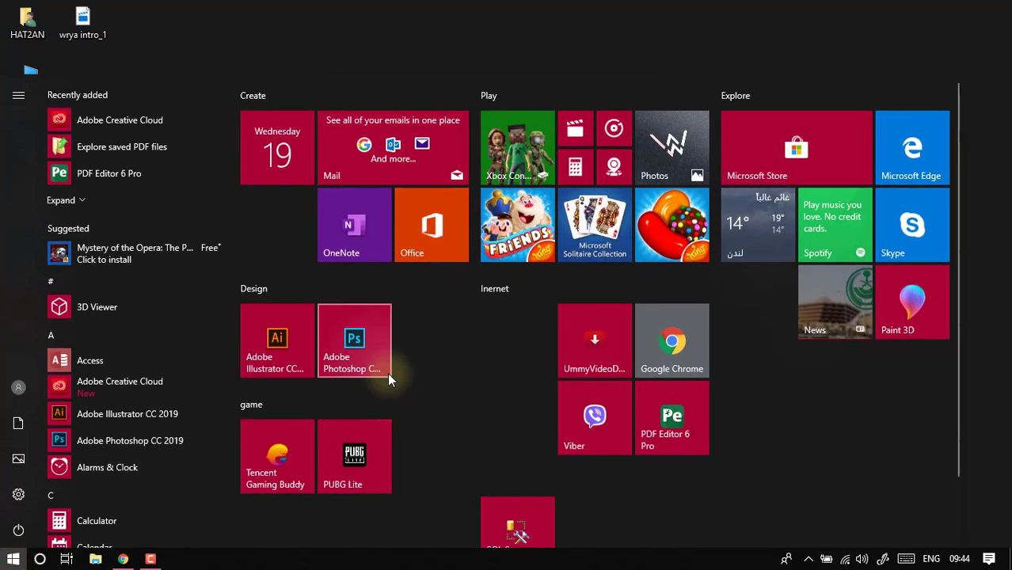
pyautogui.click(387, 358)
pyautogui.rightClick(420, 320)
pyautogui.click(444, 362)
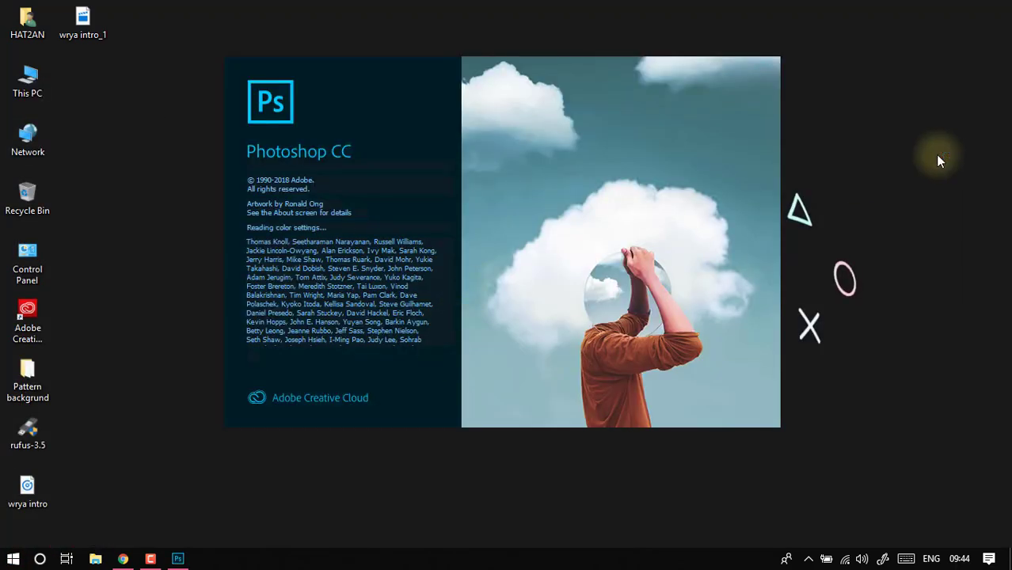
pyautogui.rightClick(927, 152)
pyautogui.click(928, 196)
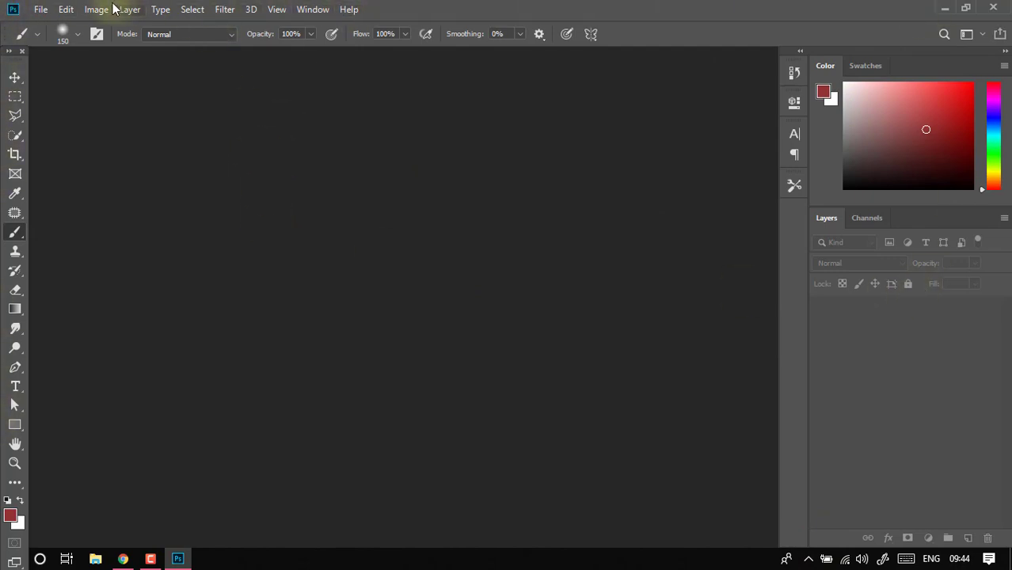
pyautogui.click(14, 9)
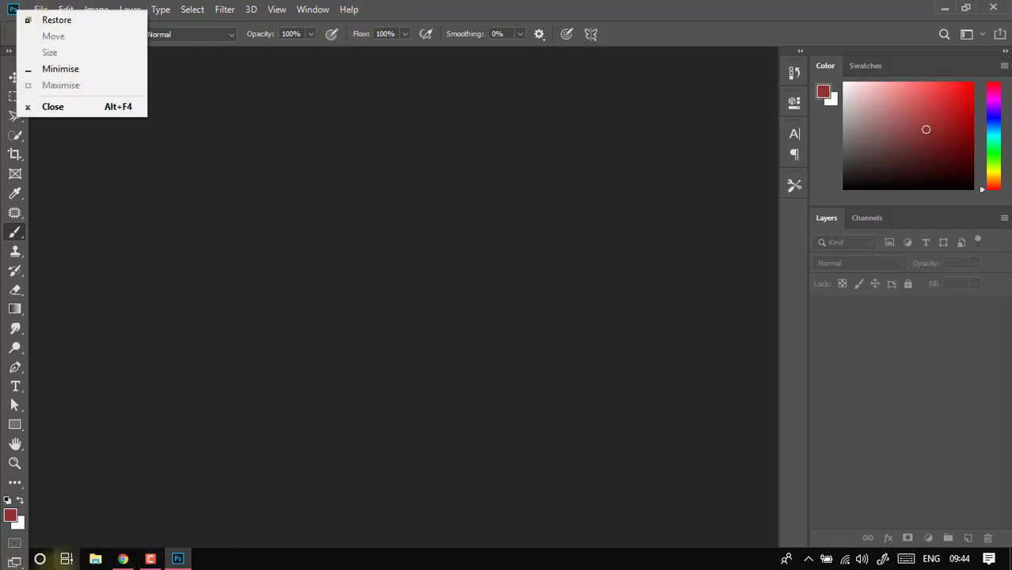
pyautogui.press('Escape')
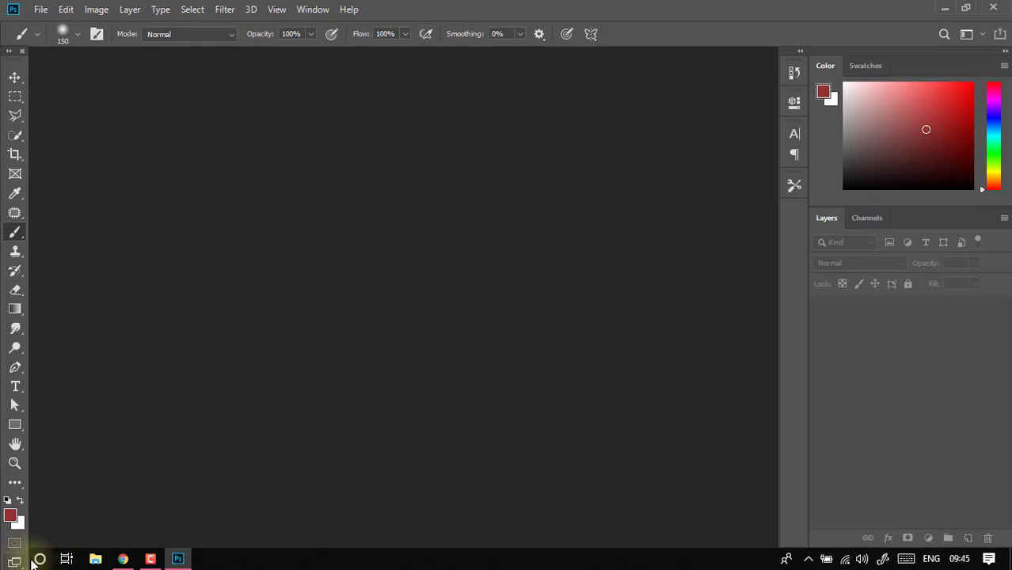
pyautogui.click(948, 9)
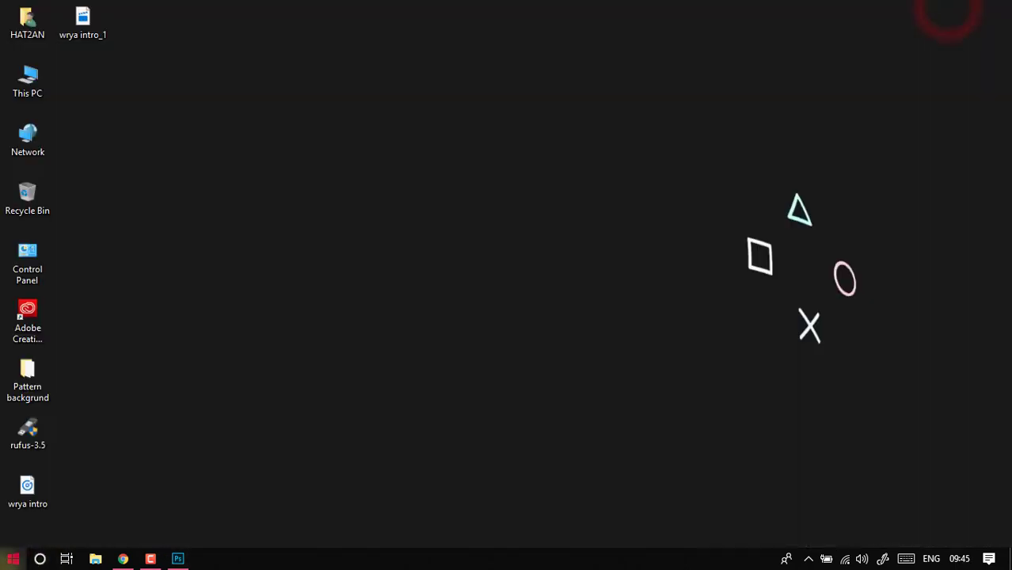
pyautogui.click(12, 559)
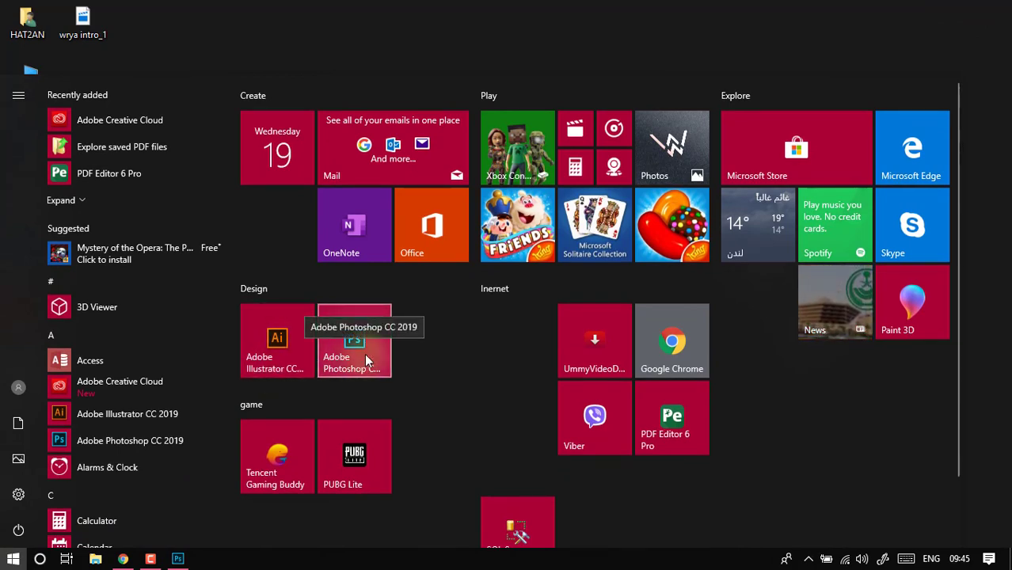
pyautogui.click(178, 559)
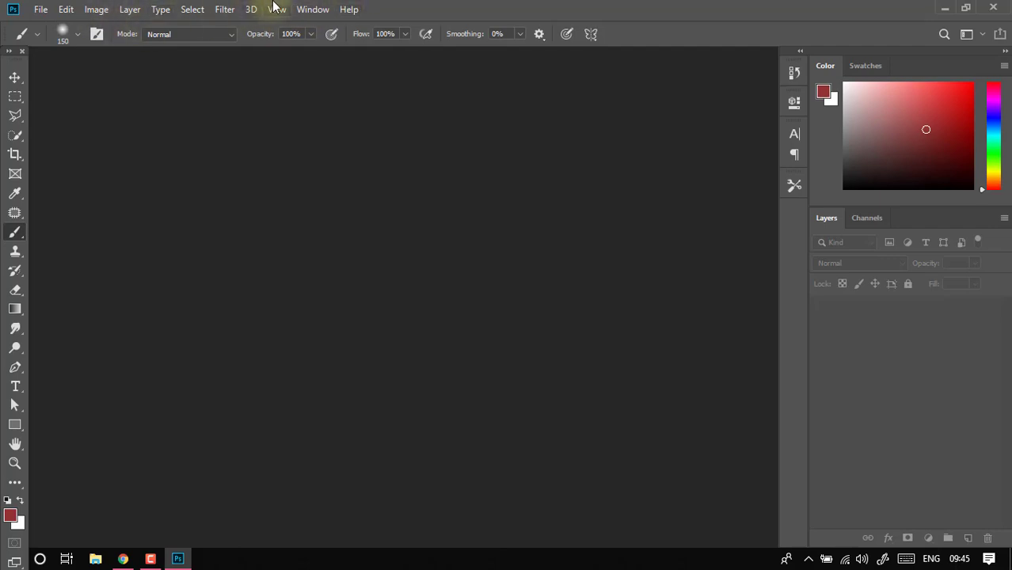
pyautogui.click(41, 10)
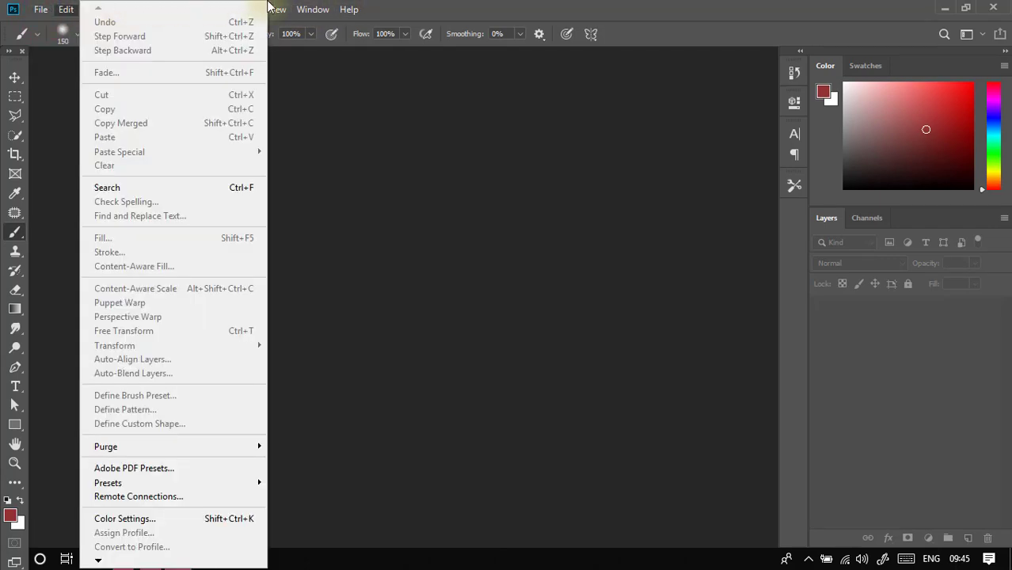
# - Choose a muted medium red as the foreground colour from the red colour field
pyautogui.moveTo(225, 9)
pyautogui.moveTo(899, 119)
pyautogui.mouseDown()
pyautogui.moveTo(921, 114)
pyautogui.moveTo(901, 109)
pyautogui.moveTo(900, 126)
pyautogui.moveTo(934, 121)
pyautogui.mouseUp()
pyautogui.click(866, 70)
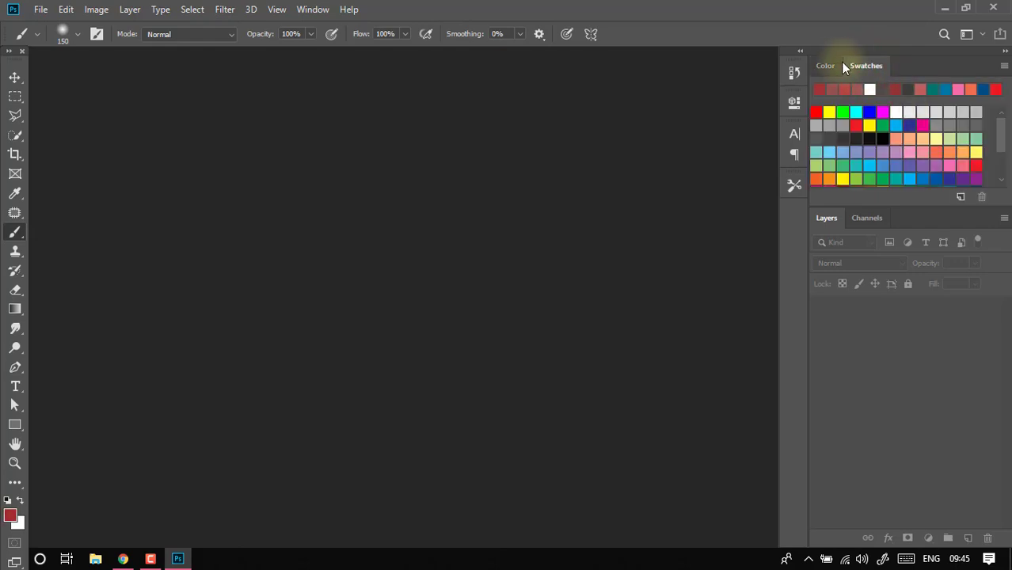
pyautogui.click(832, 66)
pyautogui.moveTo(920, 109)
pyautogui.mouseDown()
pyautogui.moveTo(917, 126)
pyautogui.moveTo(925, 120)
pyautogui.mouseUp()
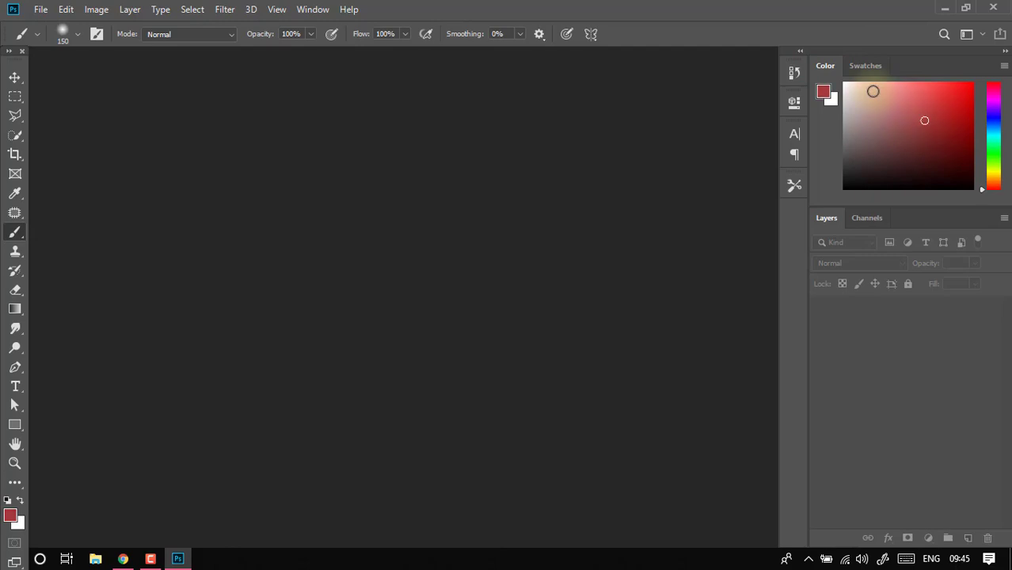
# - Look through the available colour swatches, then return to the colour field
pyautogui.click(868, 66)
pyautogui.scroll(-2, 973, 131)
pyautogui.scroll(2, 973, 131)
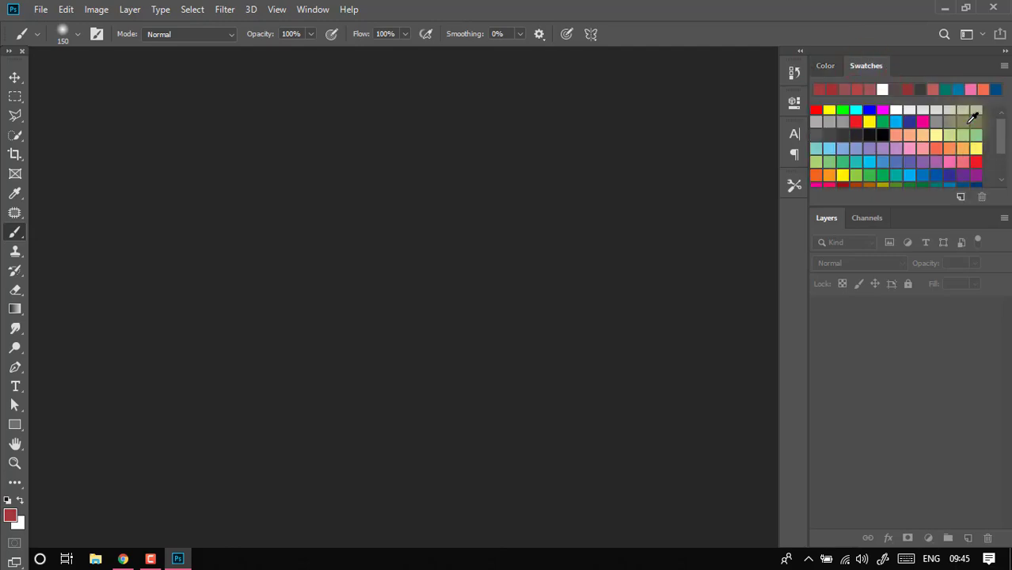
pyautogui.scroll(-2, 973, 131)
pyautogui.scroll(2, 973, 131)
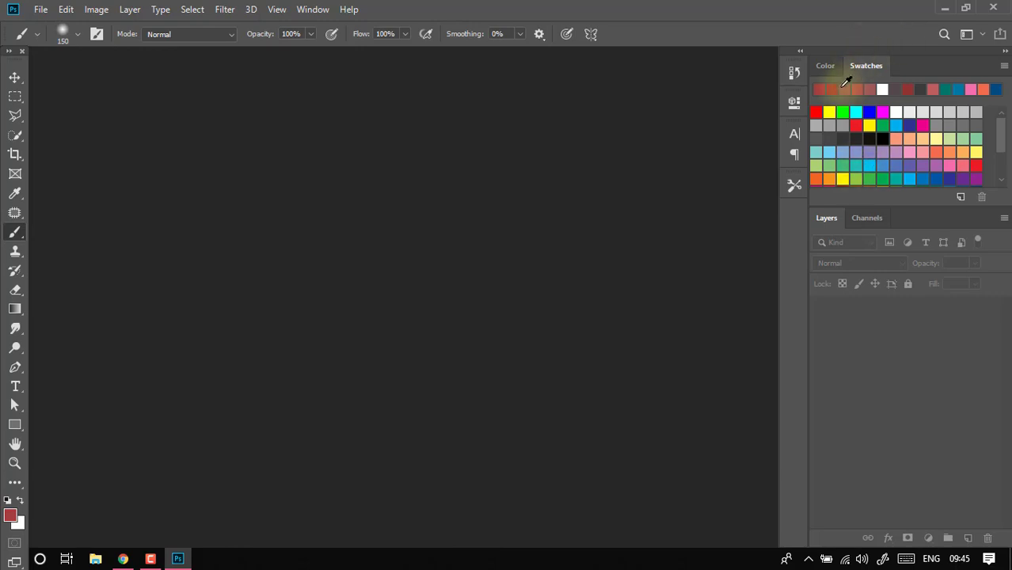
pyautogui.click(824, 70)
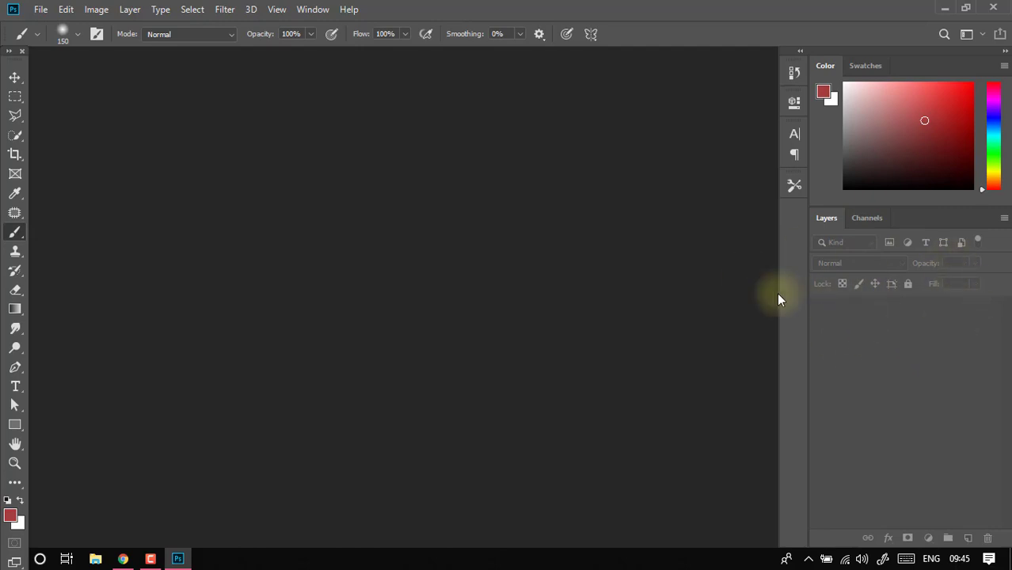
# - Open the New Document dialog
pyautogui.click(41, 9)
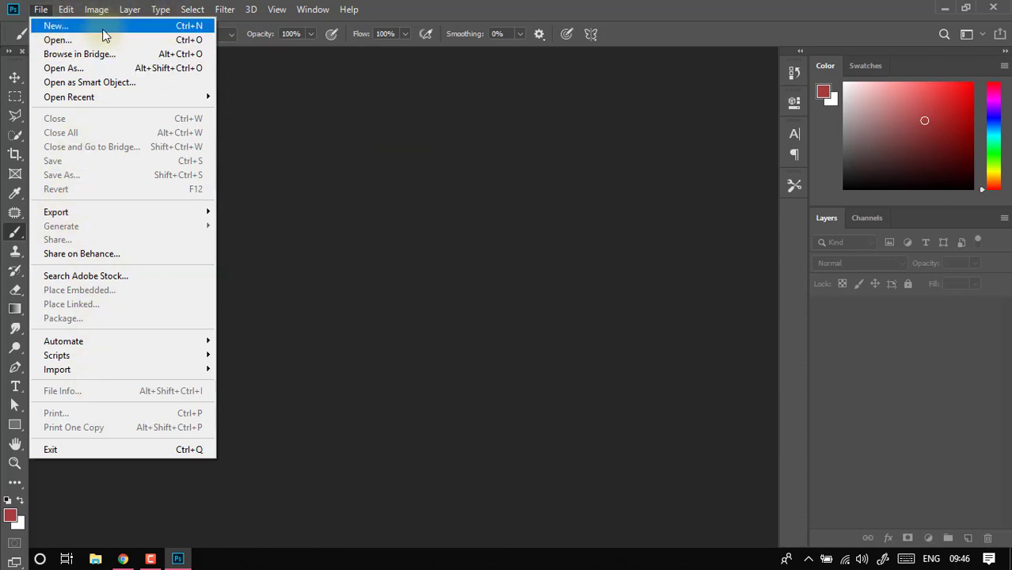
pyautogui.click(253, 154)
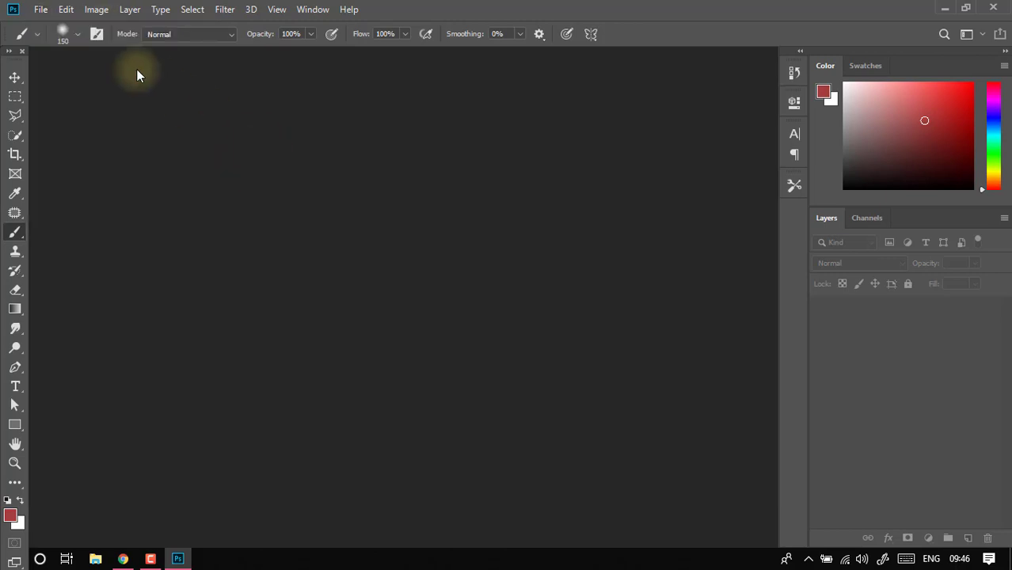
pyautogui.click(40, 10)
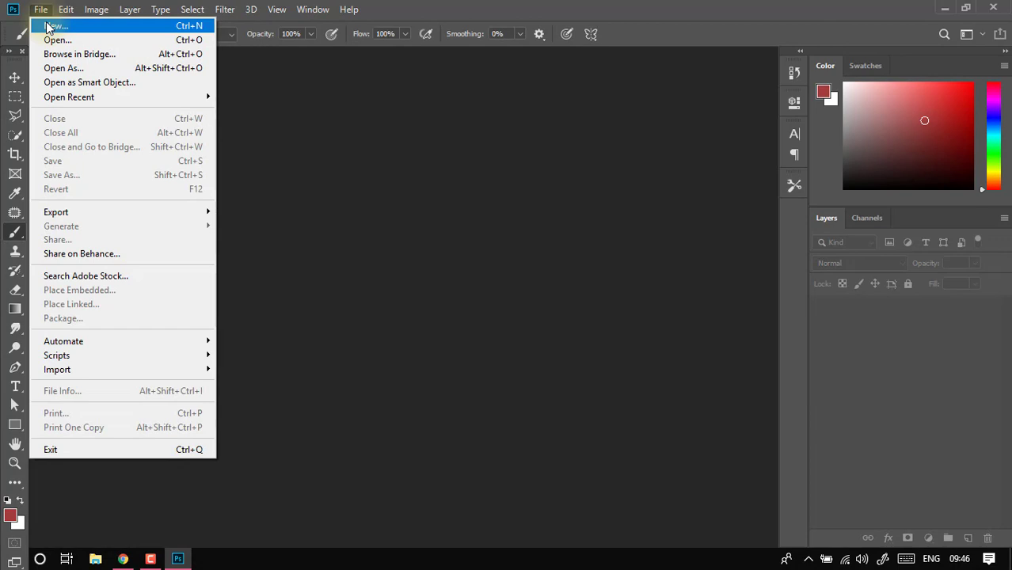
pyautogui.click(49, 26)
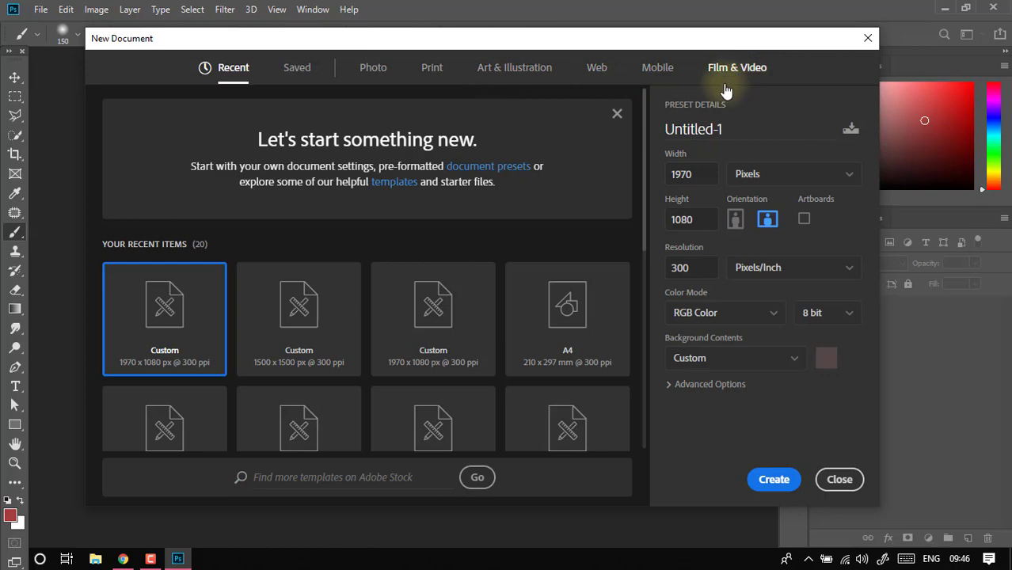
# - Examine the recent document sizes offered for the new document
pyautogui.scroll(-5, 332, 242)
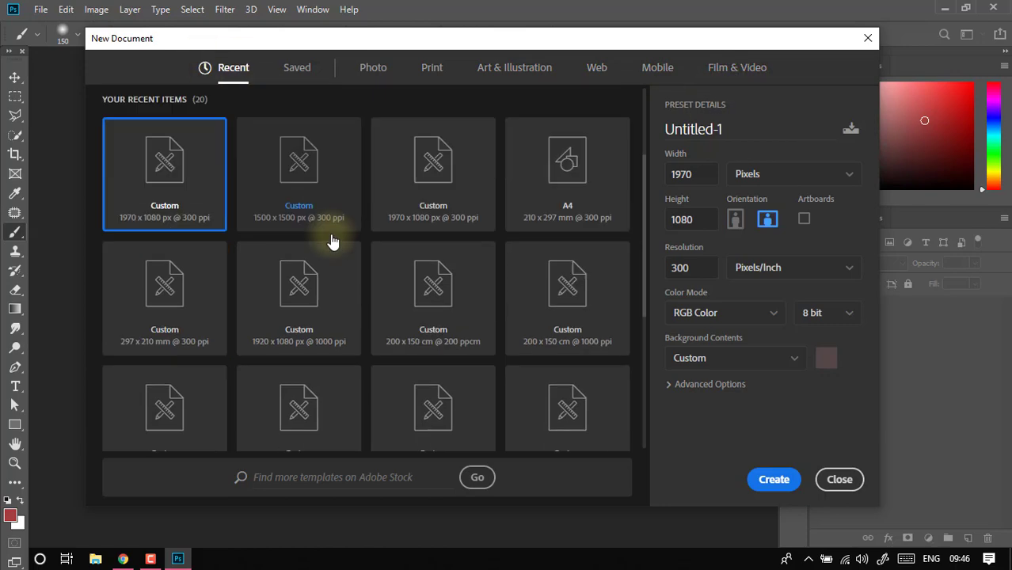
pyautogui.scroll(5, 377, 267)
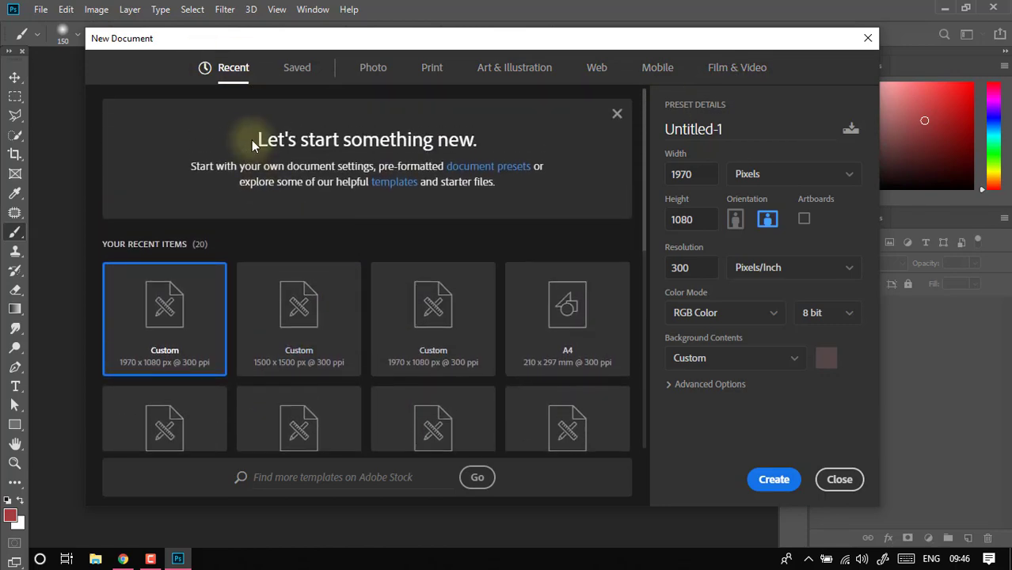
pyautogui.scroll(-6, 262, 205)
pyautogui.scroll(4, 356, 285)
pyautogui.scroll(2, 411, 310)
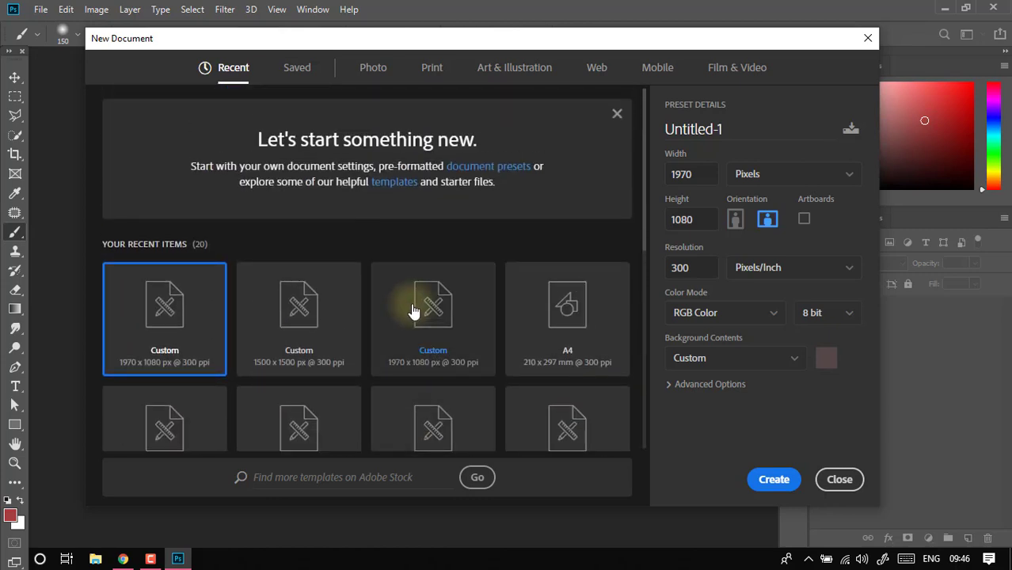
pyautogui.scroll(-6, 418, 309)
pyautogui.scroll(5, 574, 178)
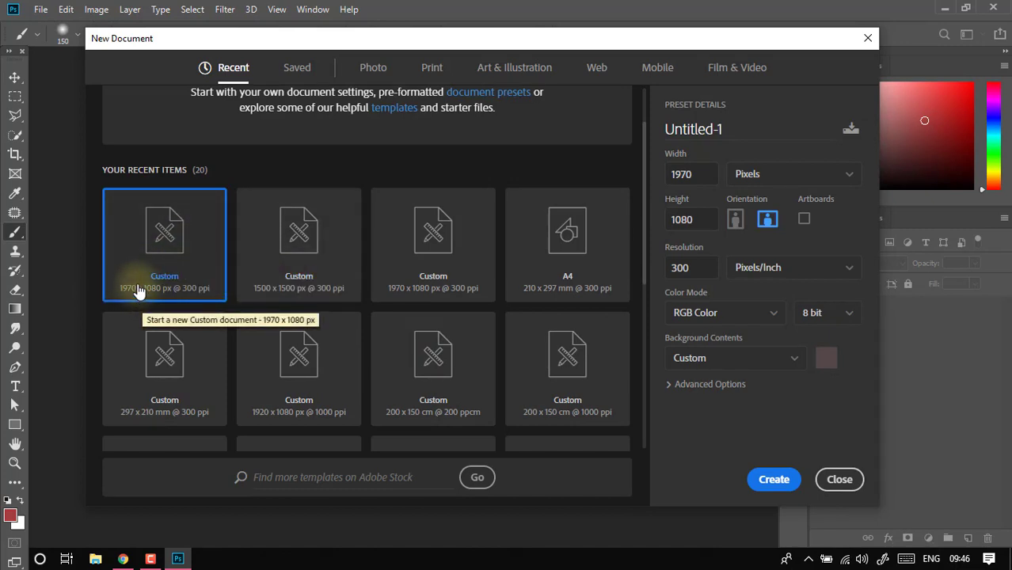
# - Check the saved presets, then examine the photo templates and the full list of blank photo presets
pyautogui.click(297, 71)
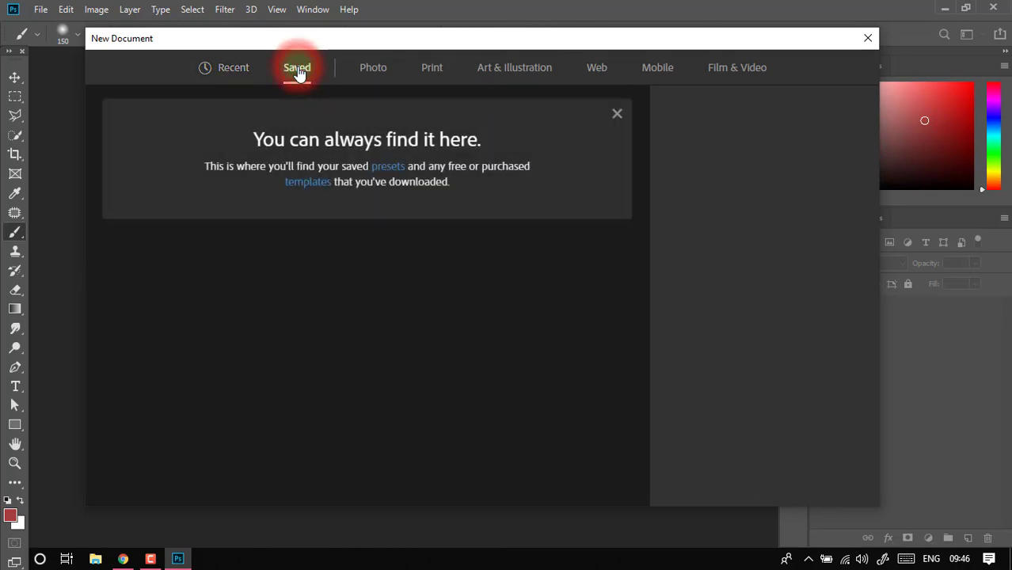
pyautogui.click(379, 70)
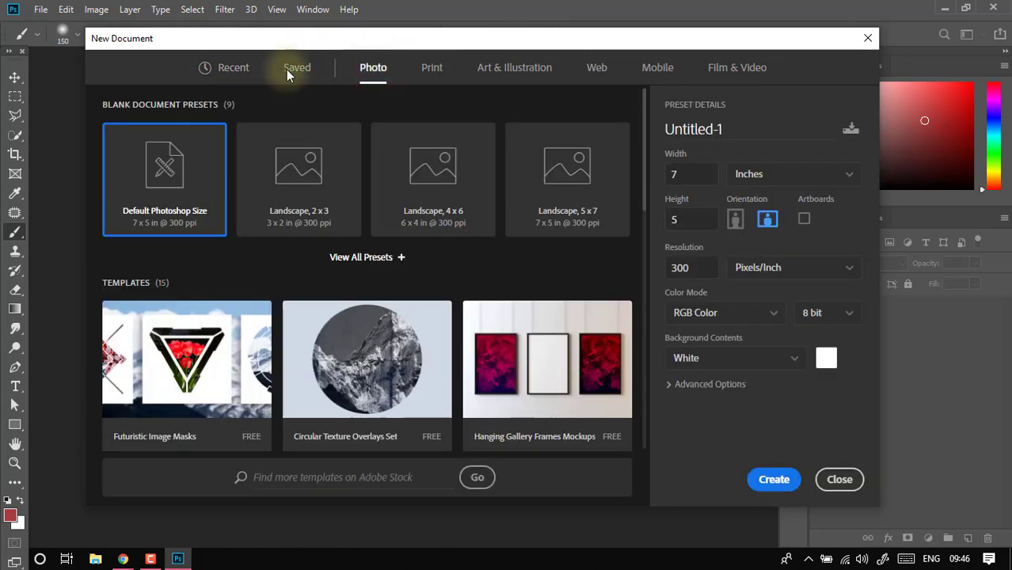
pyautogui.scroll(-5, 403, 162)
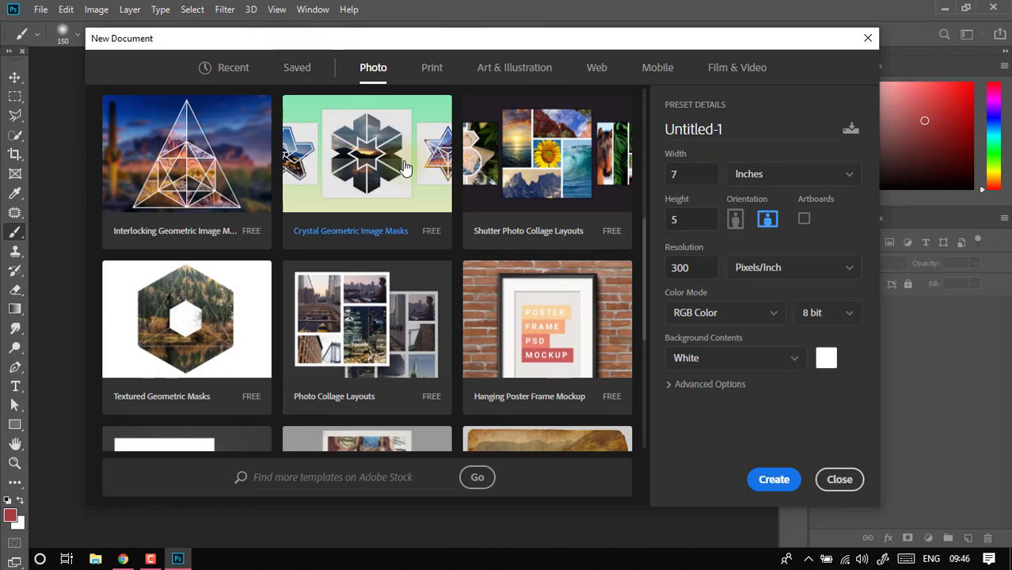
pyautogui.scroll(5, 400, 162)
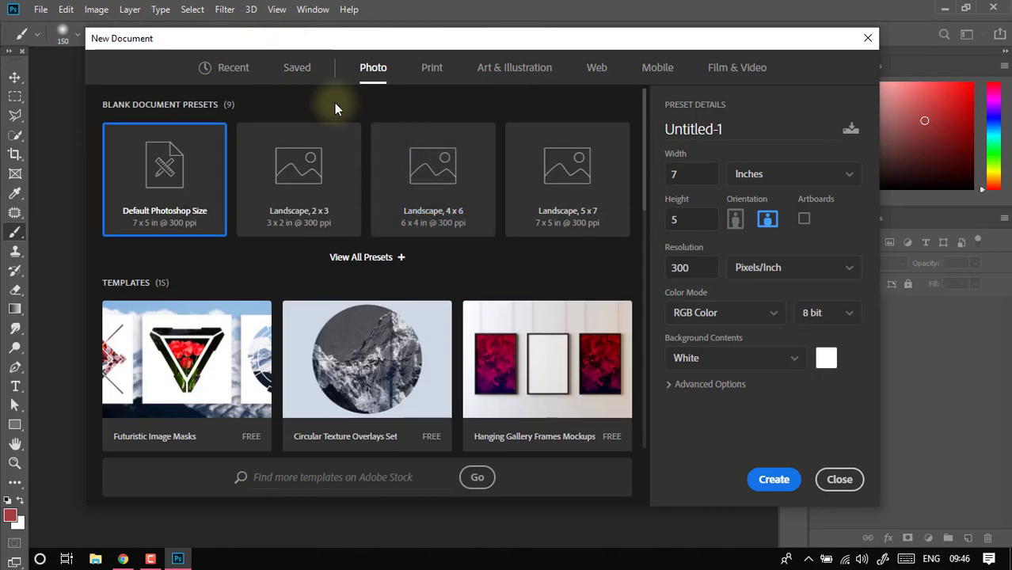
pyautogui.click(370, 70)
pyautogui.click(421, 70)
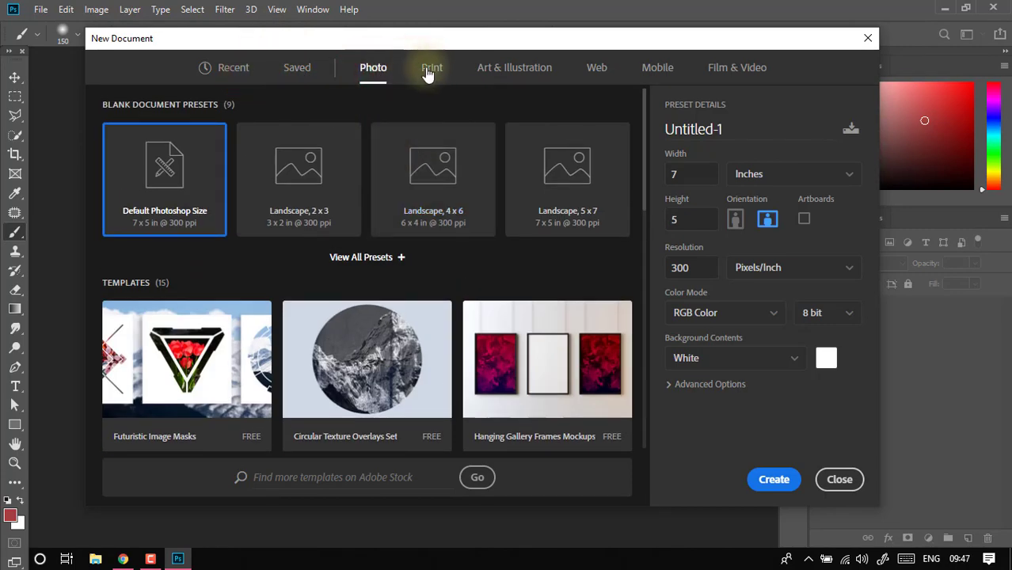
pyautogui.click(372, 69)
pyautogui.click(380, 259)
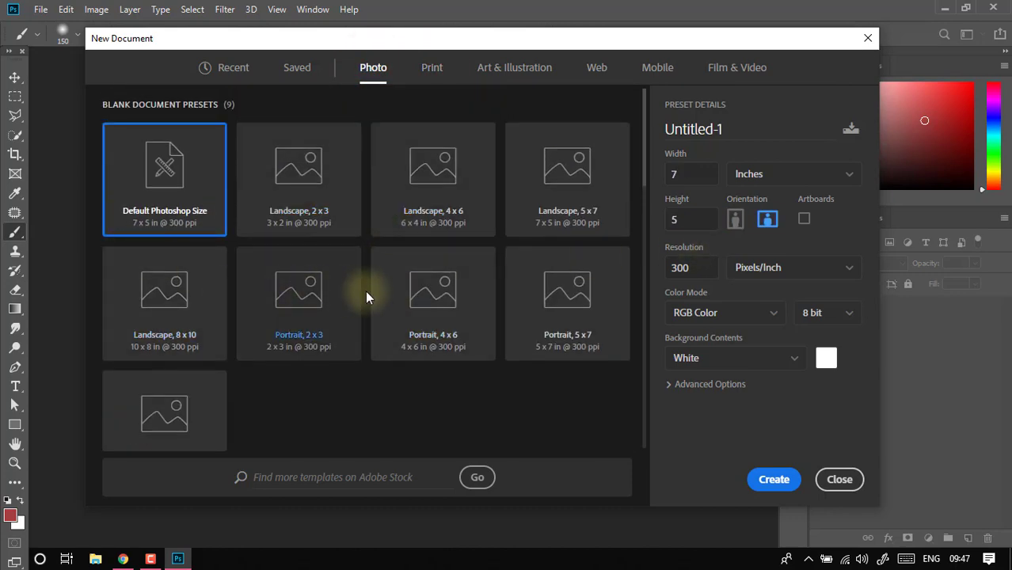
pyautogui.scroll(-1, 199, 331)
pyautogui.scroll(1, 199, 329)
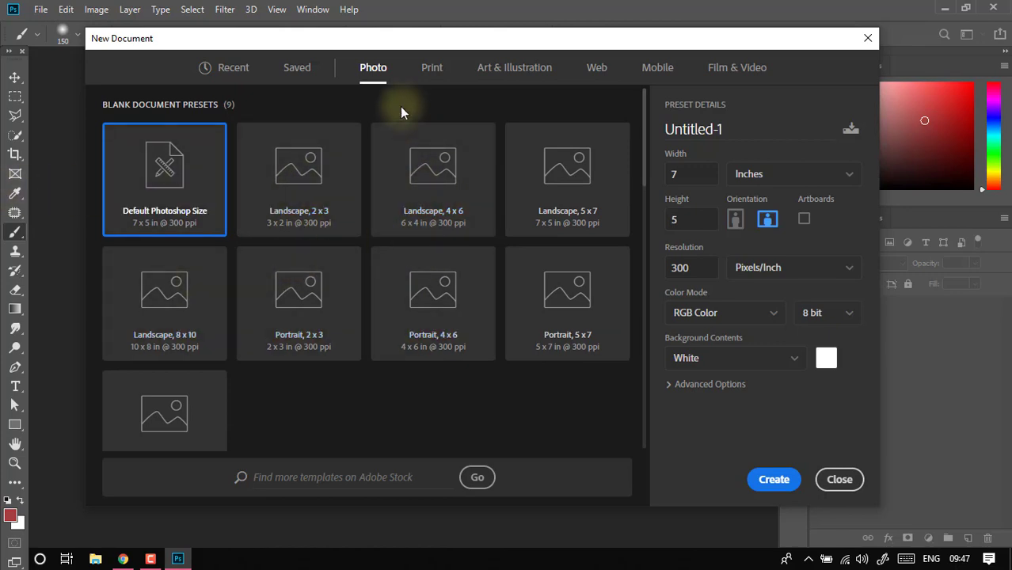
# - Examine the full list of blank print document presets
pyautogui.click(430, 69)
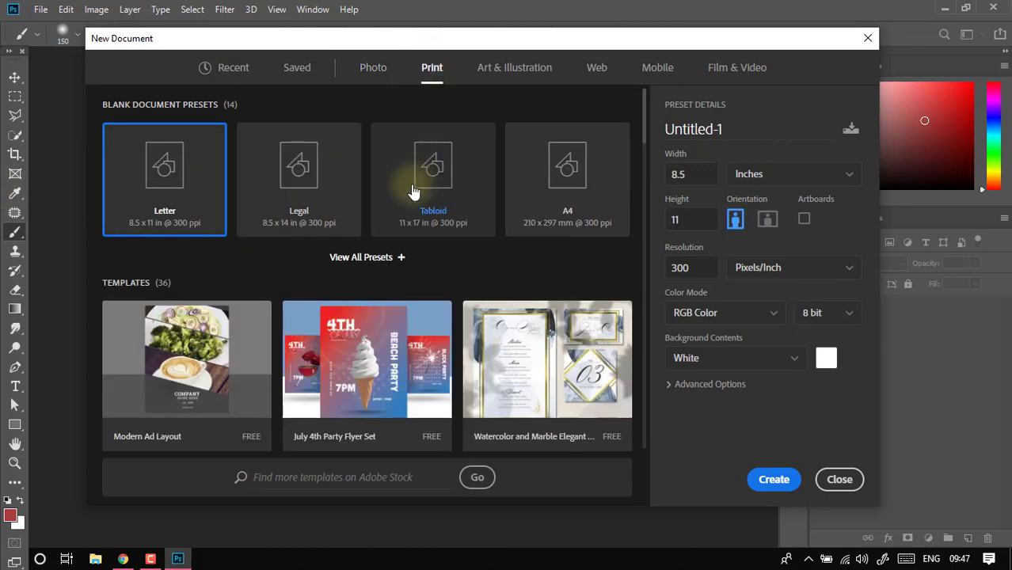
pyautogui.click(388, 258)
pyautogui.scroll(-5, 464, 241)
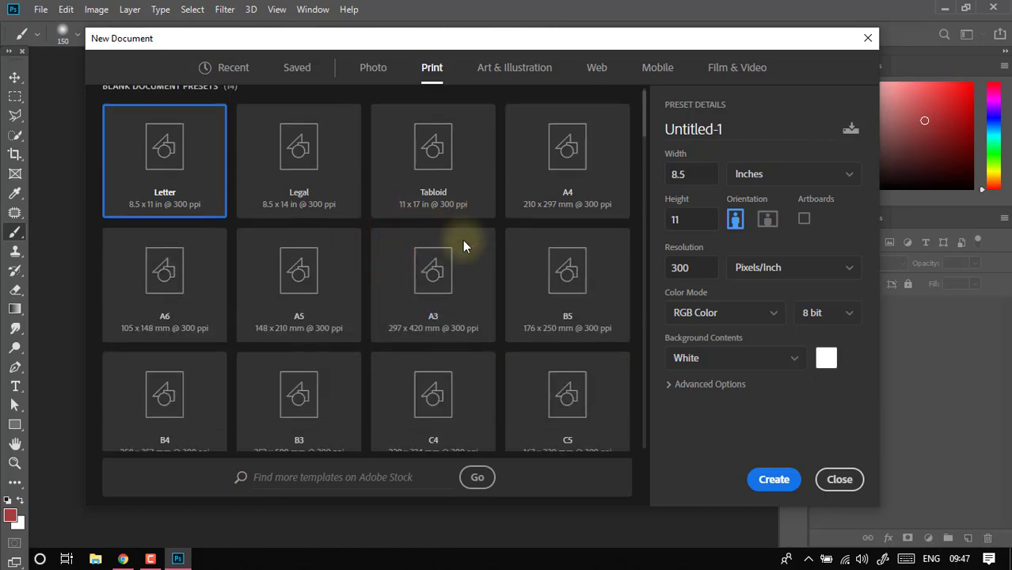
pyautogui.scroll(5, 466, 241)
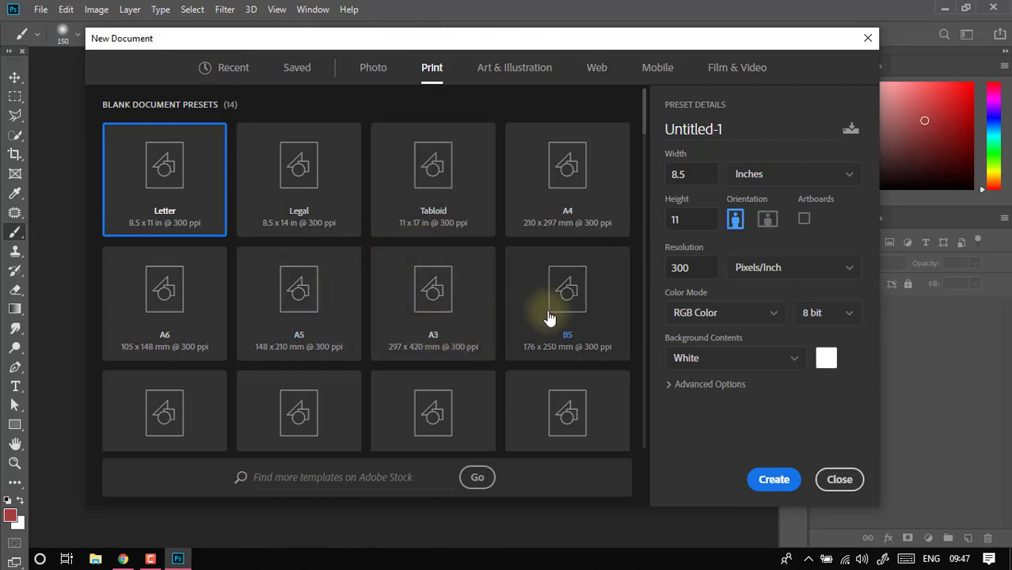
pyautogui.scroll(-1, 503, 325)
pyautogui.scroll(-3, 507, 214)
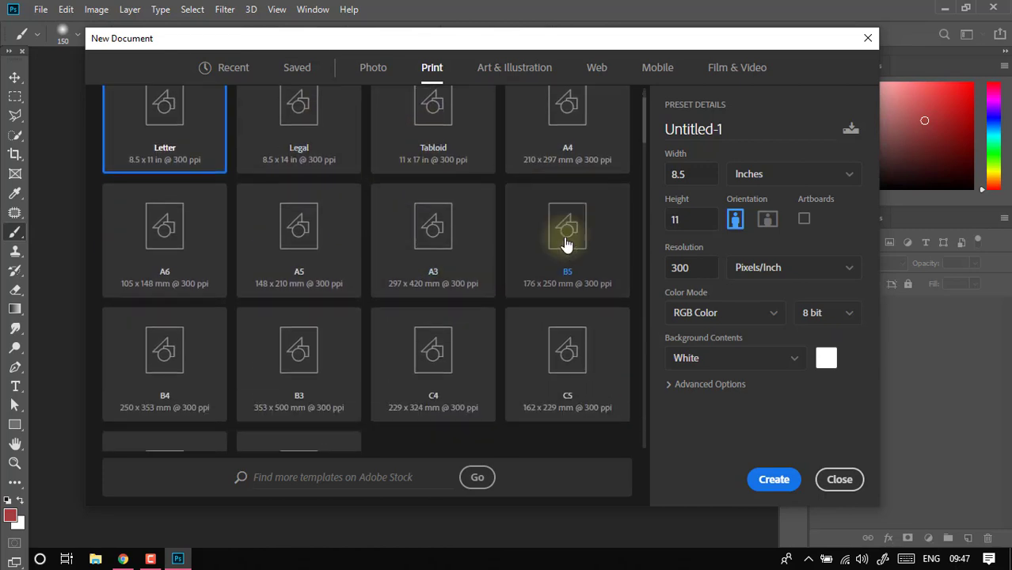
pyautogui.scroll(3, 515, 158)
# - Examine all blank Art & Illustration presets and look through the templates in that category
pyautogui.click(501, 69)
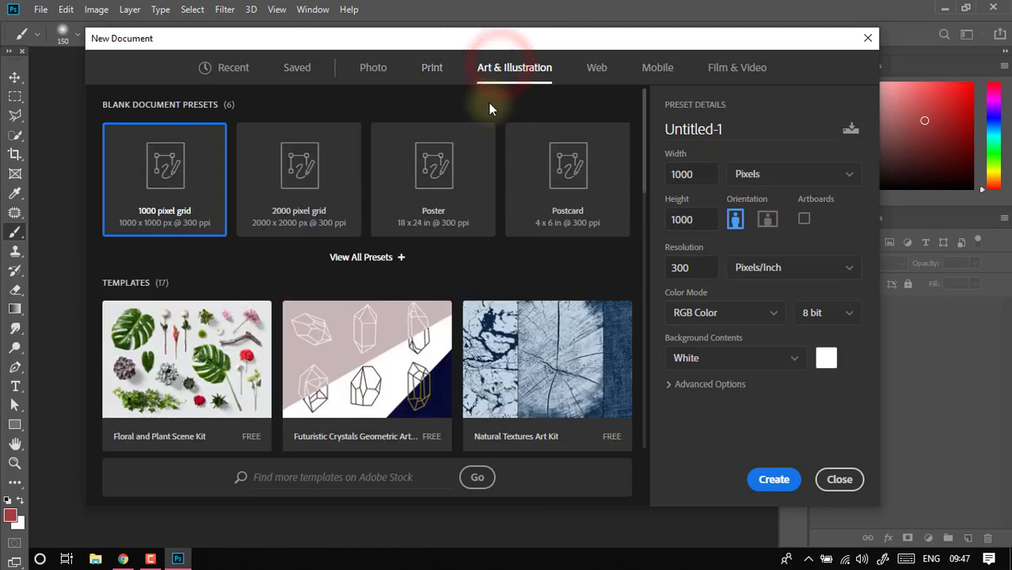
pyautogui.click(384, 257)
pyautogui.scroll(-3, 459, 199)
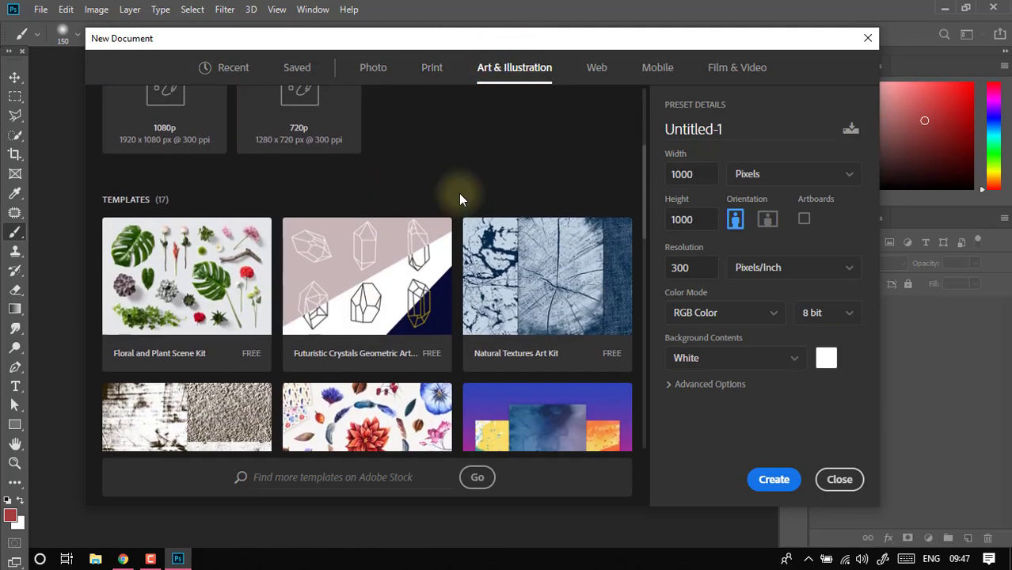
pyautogui.scroll(1, 460, 199)
pyautogui.scroll(-4, 460, 201)
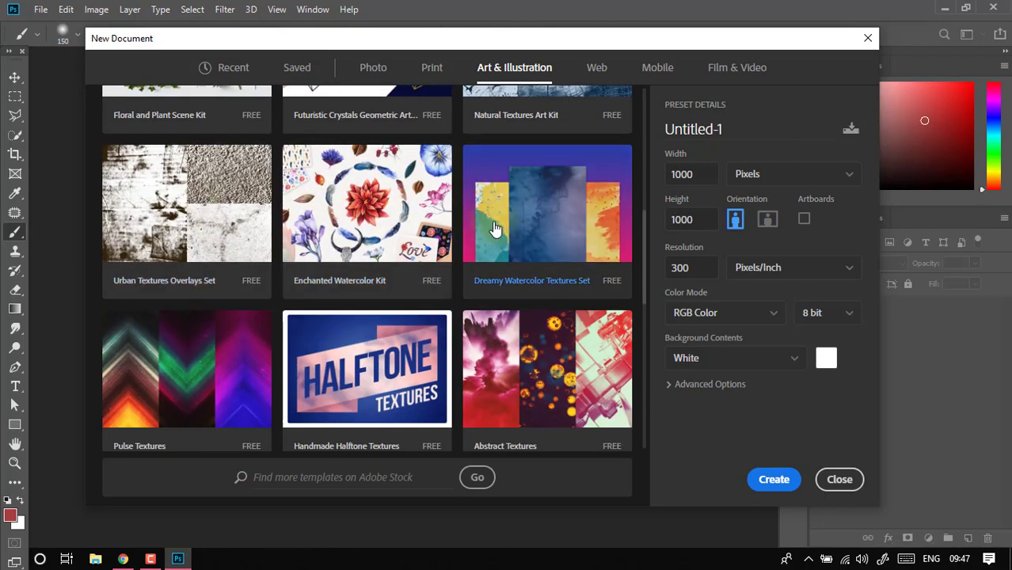
pyautogui.scroll(-2, 531, 235)
pyautogui.scroll(2, 317, 253)
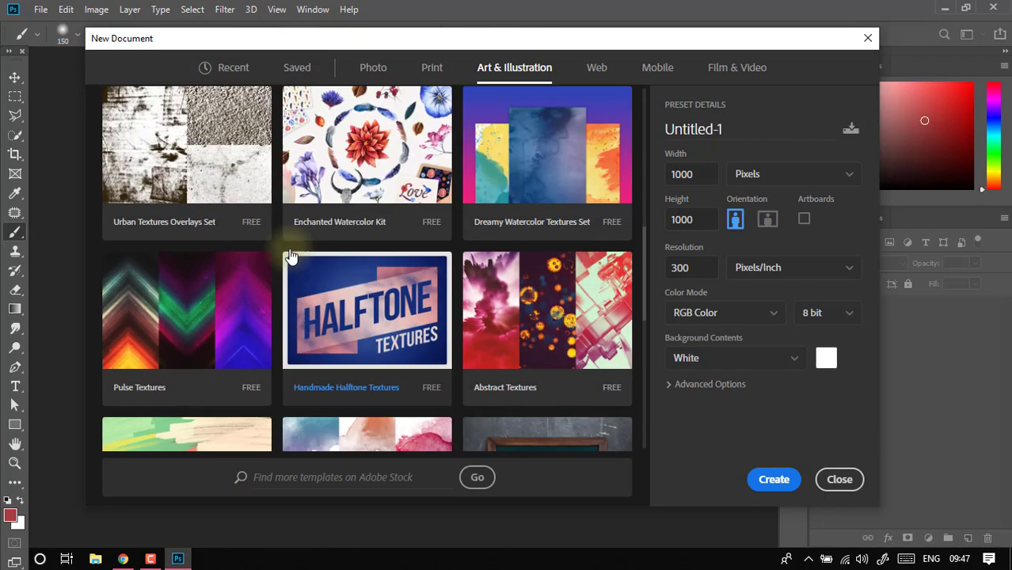
pyautogui.scroll(3, 515, 202)
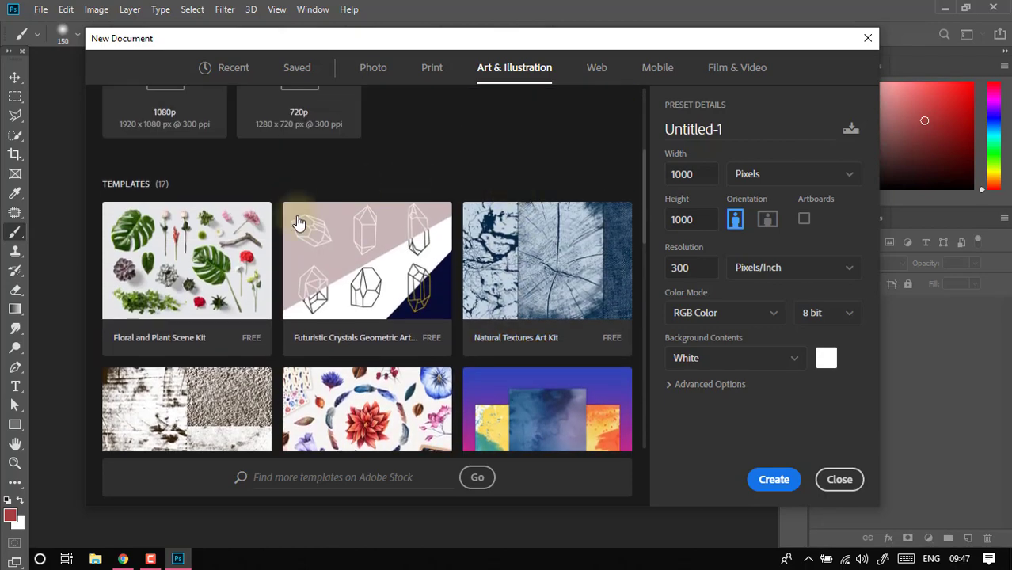
pyautogui.scroll(-9, 471, 267)
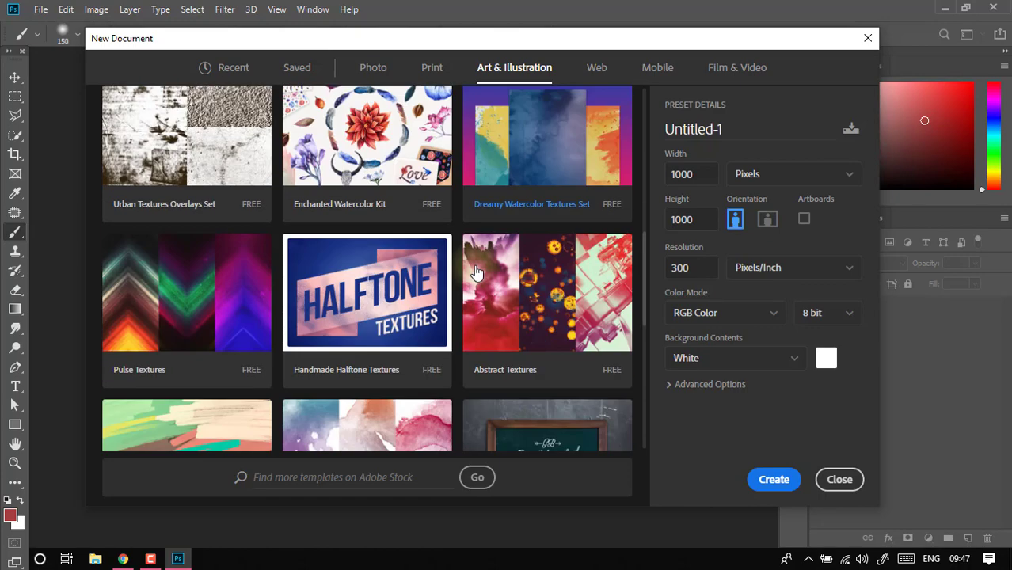
pyautogui.scroll(9, 262, 305)
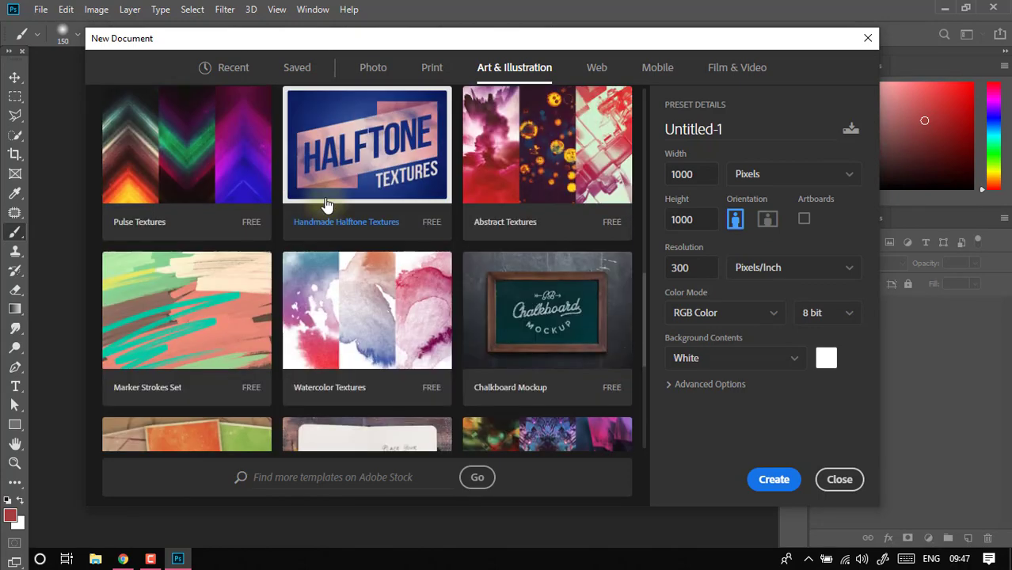
pyautogui.scroll(1, 330, 196)
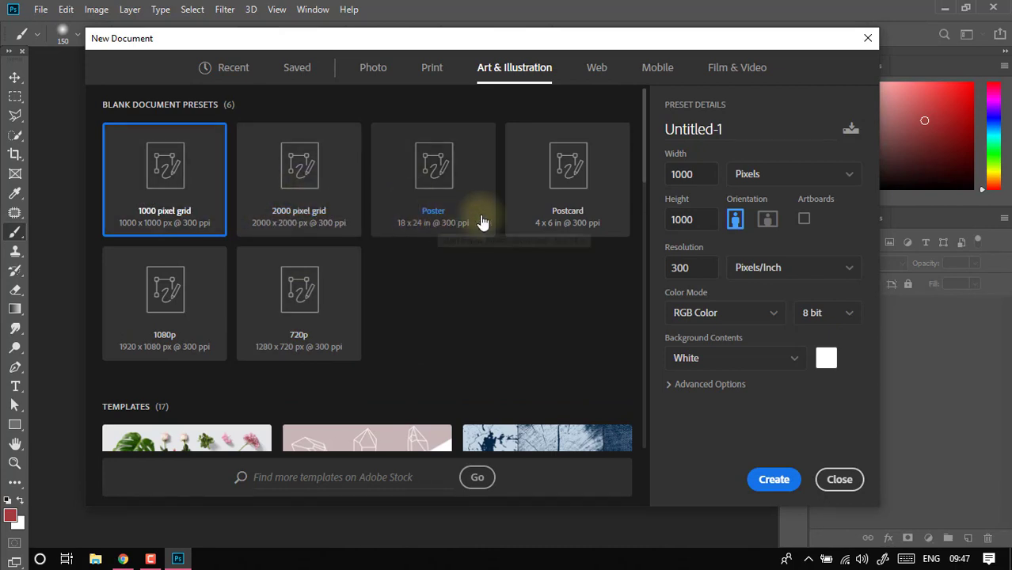
# - Examine the full list of blank web presets, then the mobile templates and all blank mobile presets
pyautogui.click(597, 67)
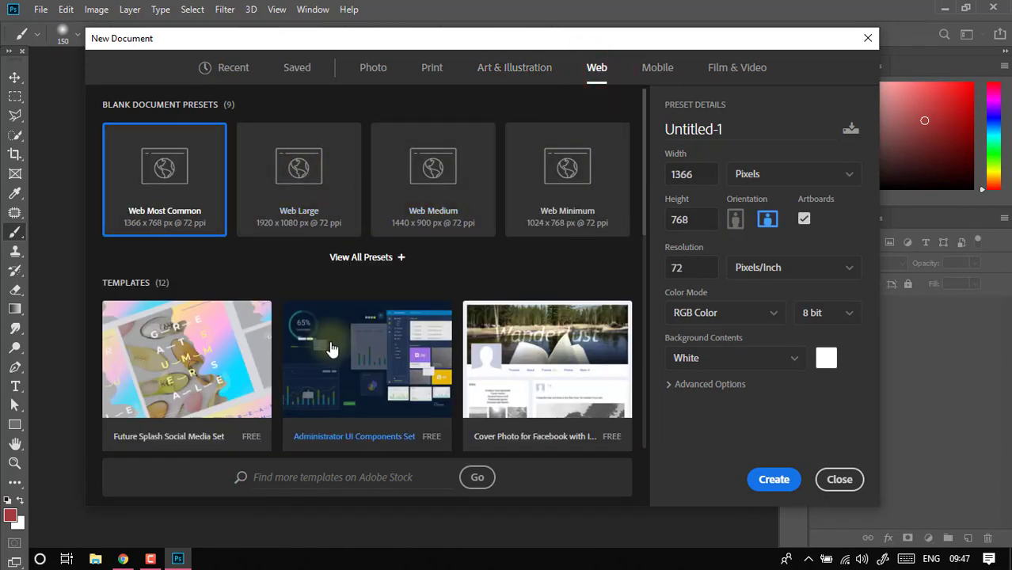
pyautogui.click(364, 257)
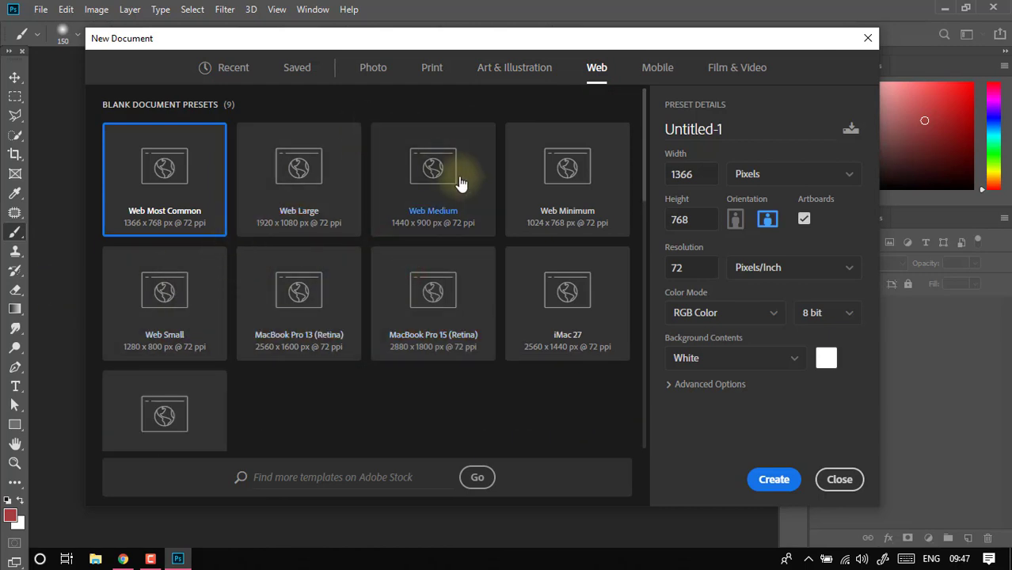
pyautogui.click(671, 69)
pyautogui.scroll(-3, 391, 289)
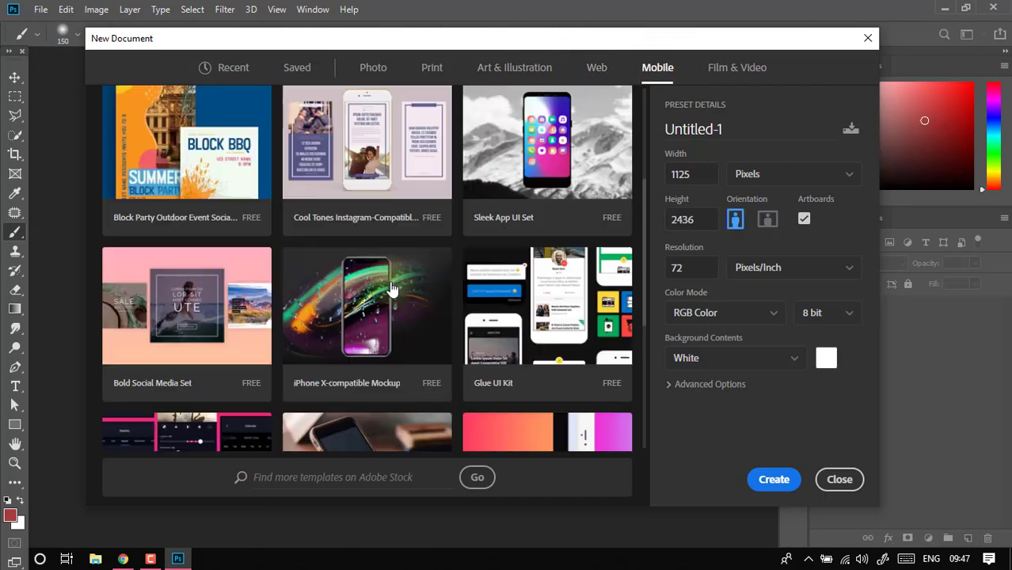
pyautogui.scroll(-4, 392, 285)
pyautogui.scroll(5, 404, 269)
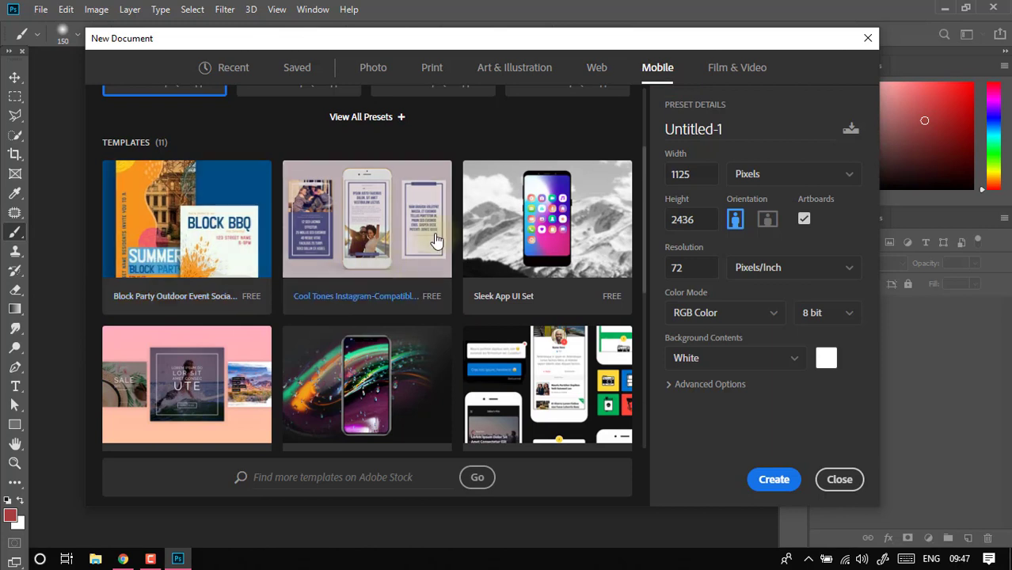
pyautogui.scroll(3, 456, 219)
pyautogui.click(386, 255)
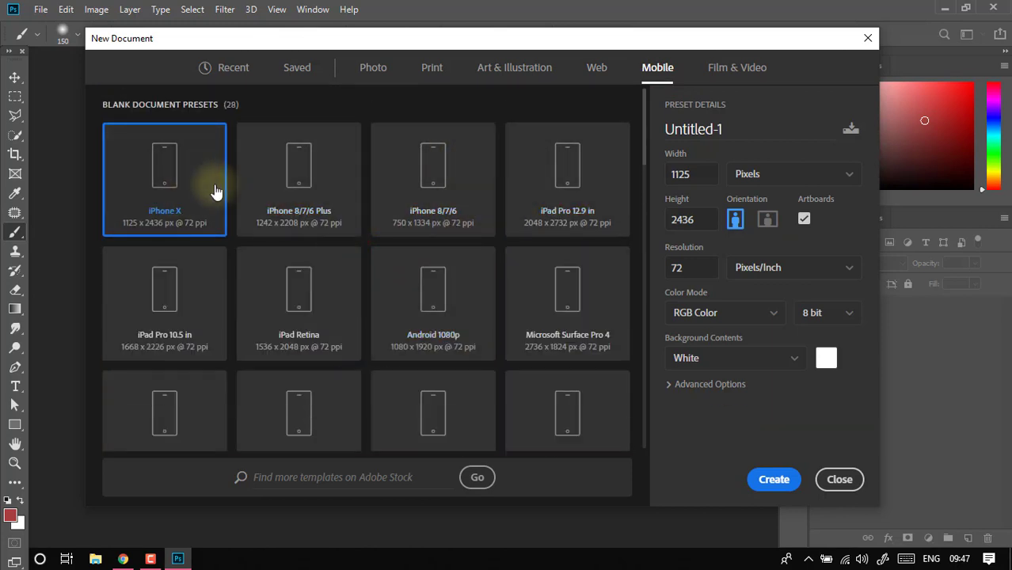
pyautogui.scroll(-10, 380, 203)
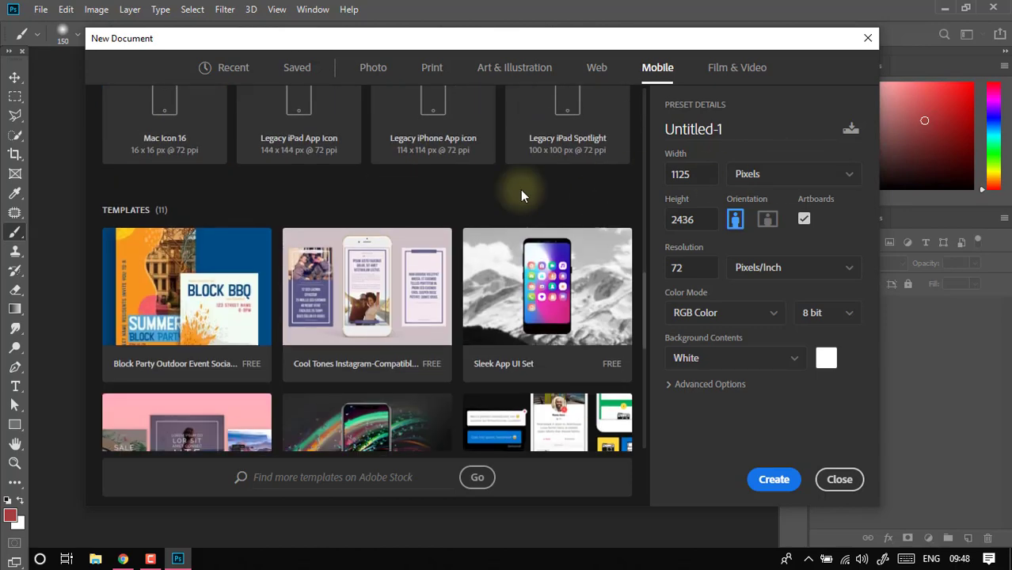
pyautogui.scroll(4, 522, 195)
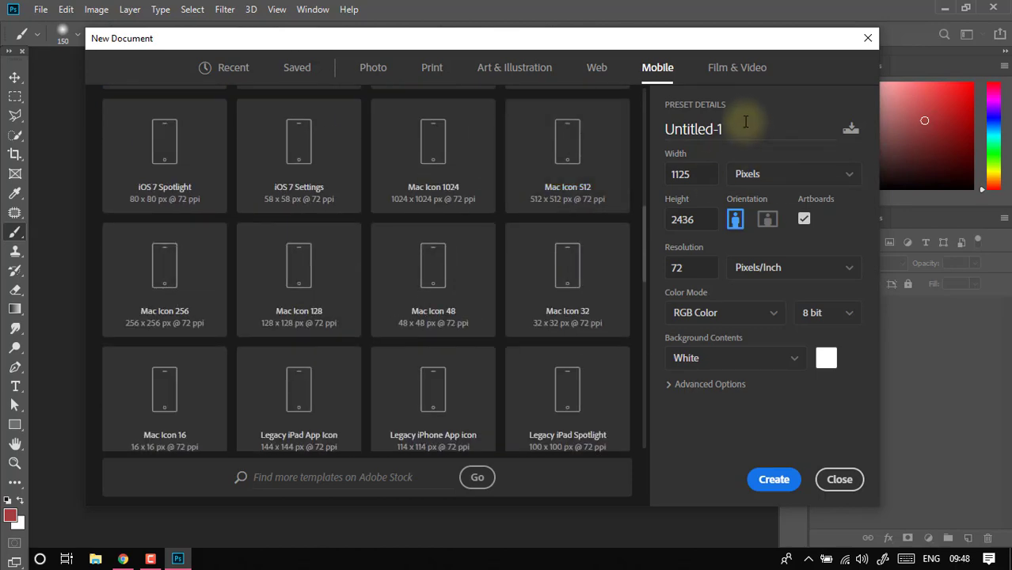
# - Examine the Film & Video templates and the full list of blank presets in that category
pyautogui.click(712, 82)
pyautogui.scroll(-5, 385, 286)
pyautogui.scroll(6, 387, 294)
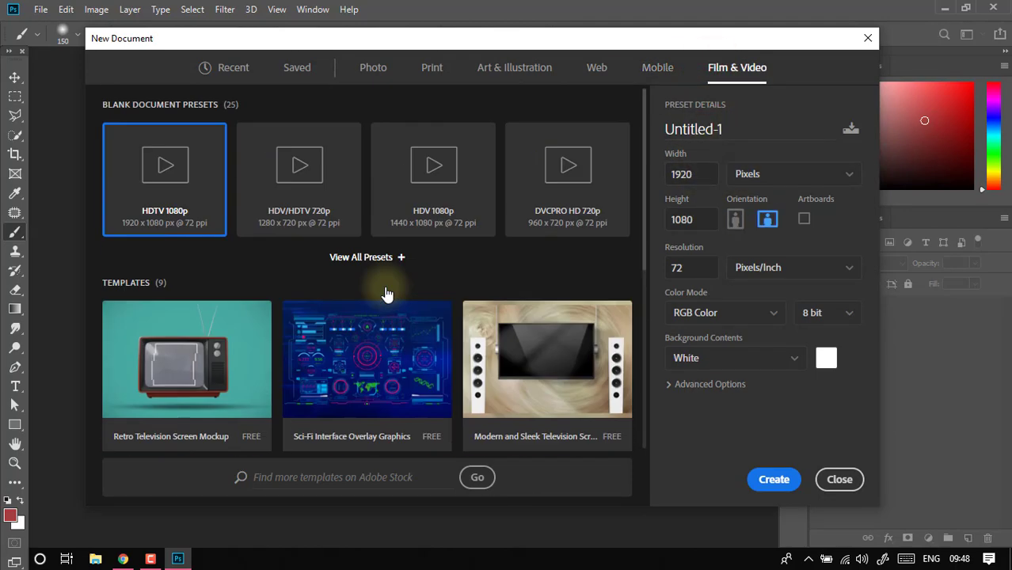
pyautogui.click(376, 259)
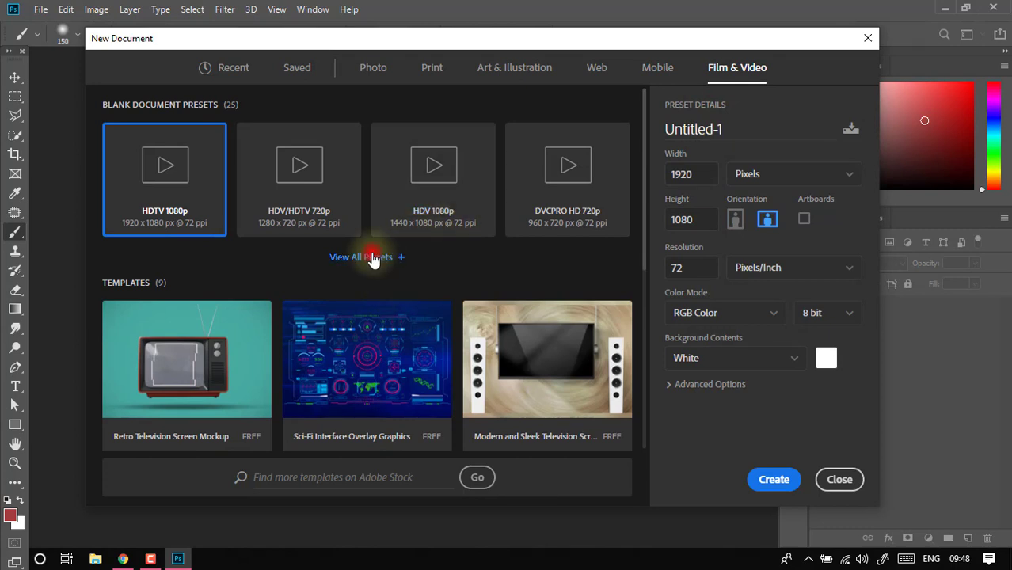
pyautogui.scroll(-2, 461, 300)
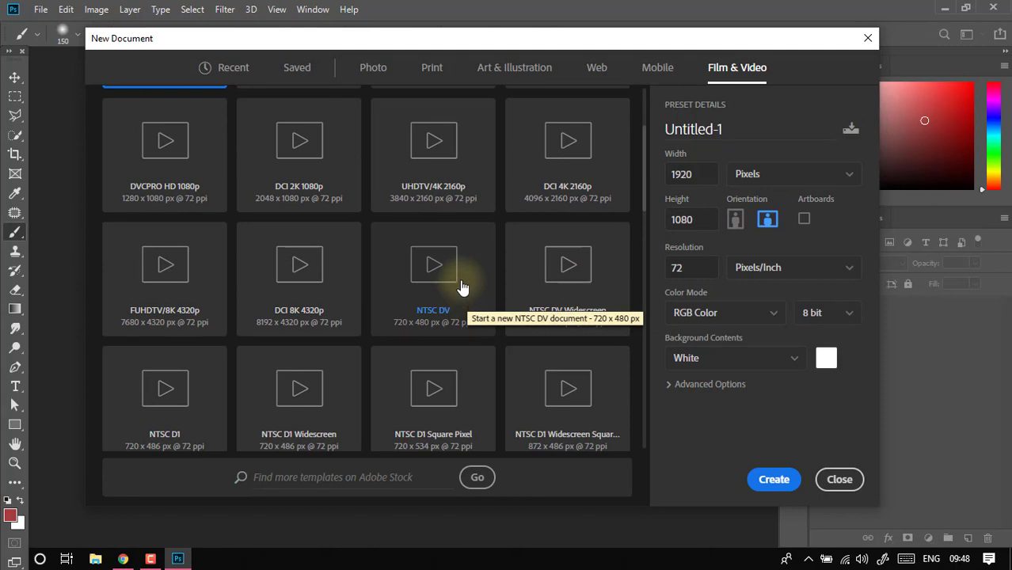
pyautogui.scroll(2, 458, 279)
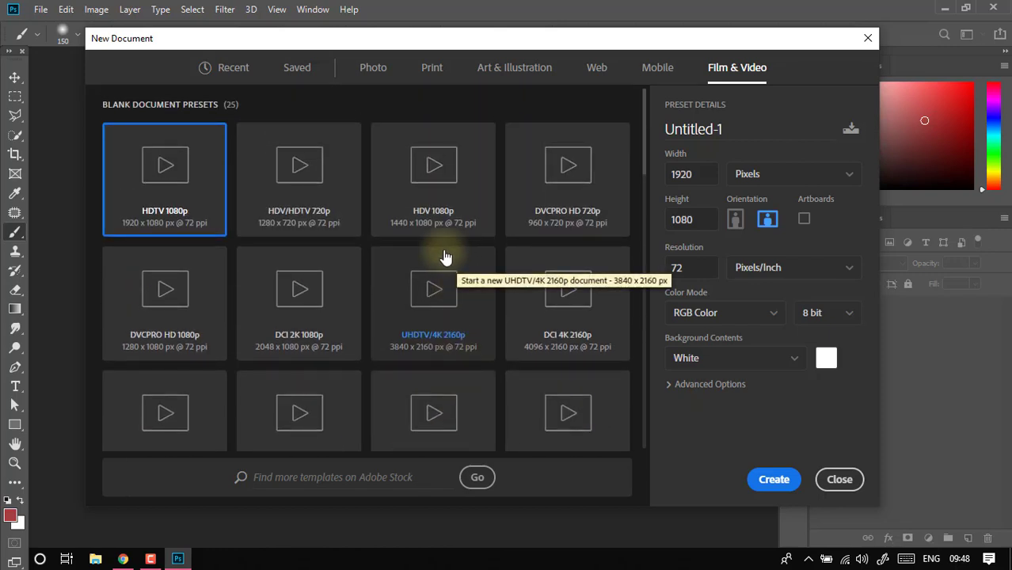
pyautogui.scroll(-5, 507, 241)
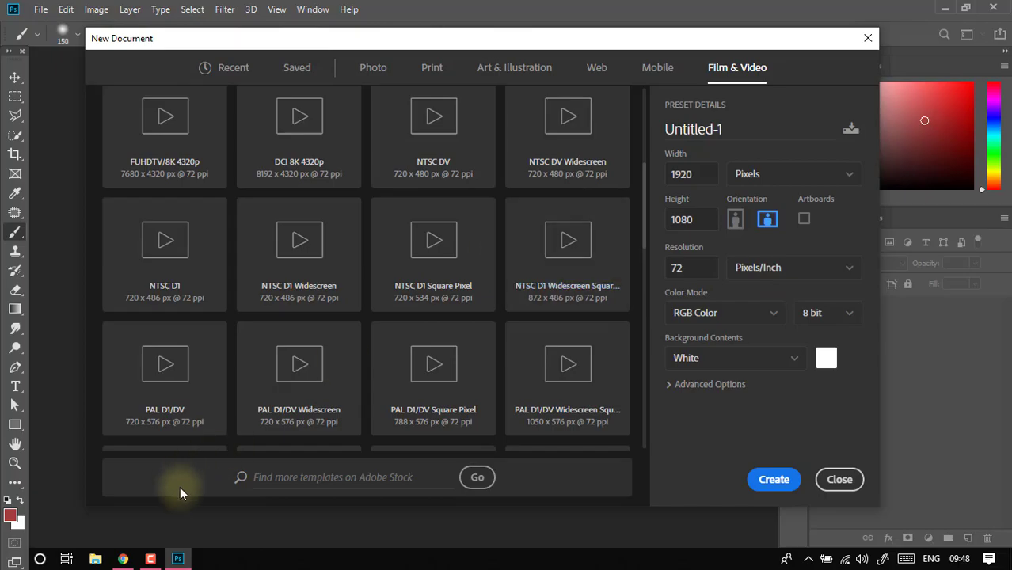
# - Switch to Chrome to check the download progress in the MEGA tabs, then return to Photoshop
pyautogui.click(123, 560)
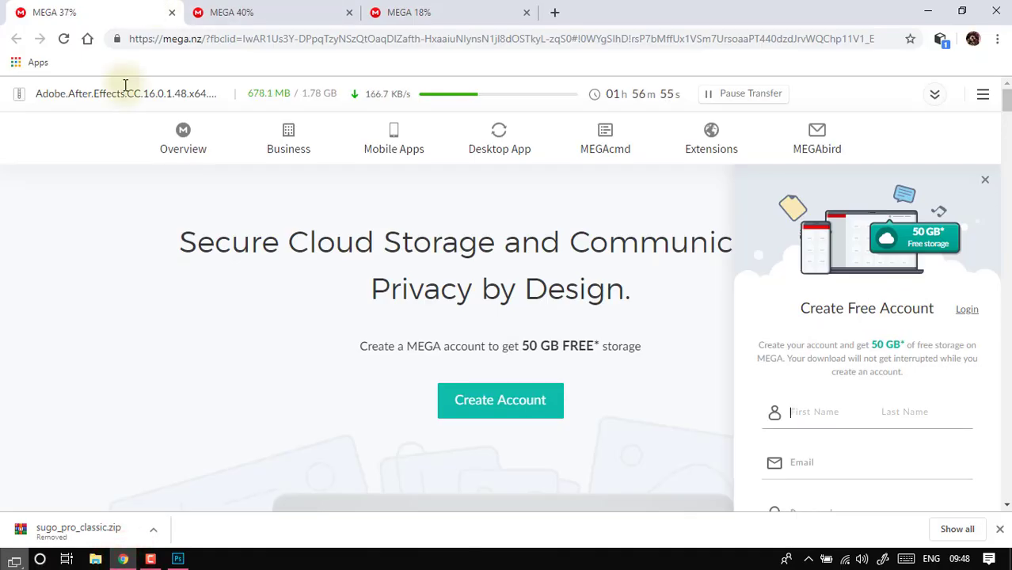
pyautogui.click(230, 12)
pyautogui.click(380, 9)
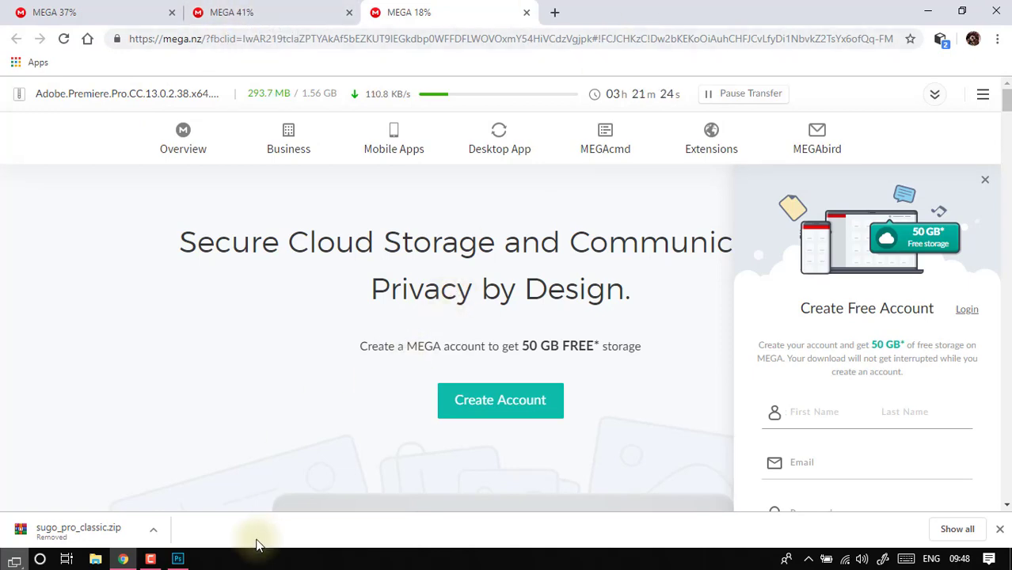
pyautogui.click(179, 560)
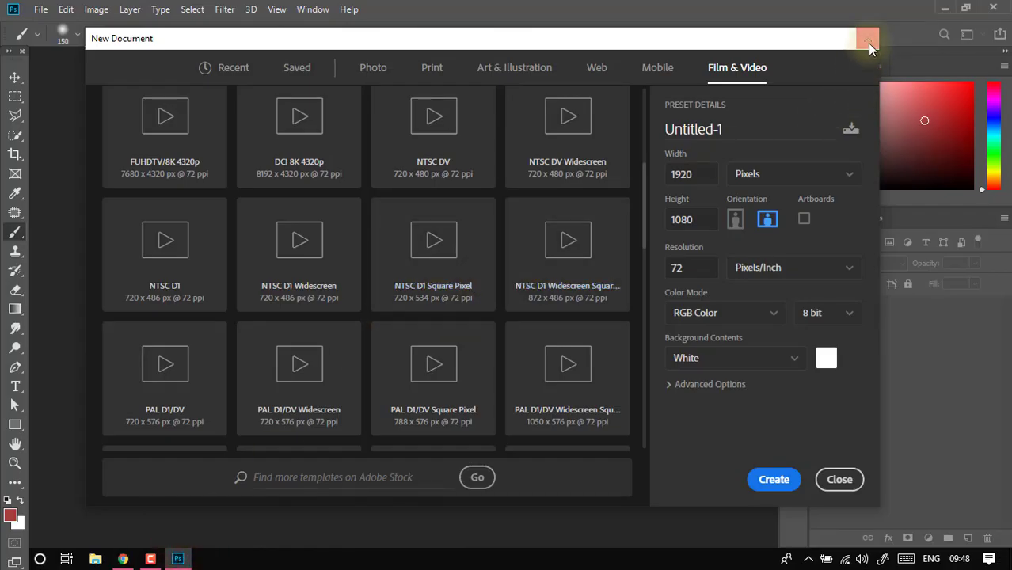
# - Return to the recent document sizes and name the new document "logo"
pyautogui.scroll(4, 577, 282)
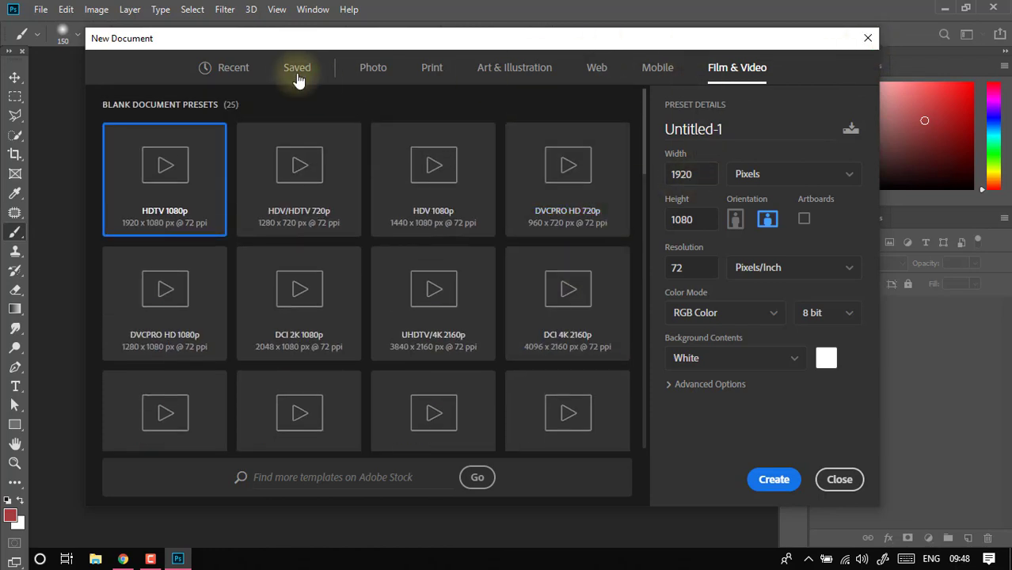
pyautogui.click(252, 68)
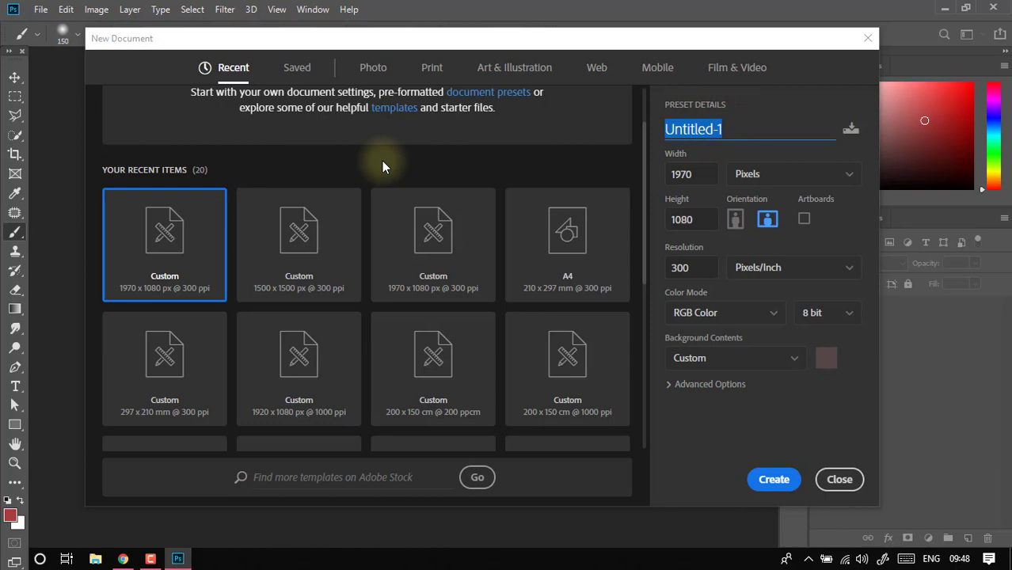
pyautogui.write('logo')
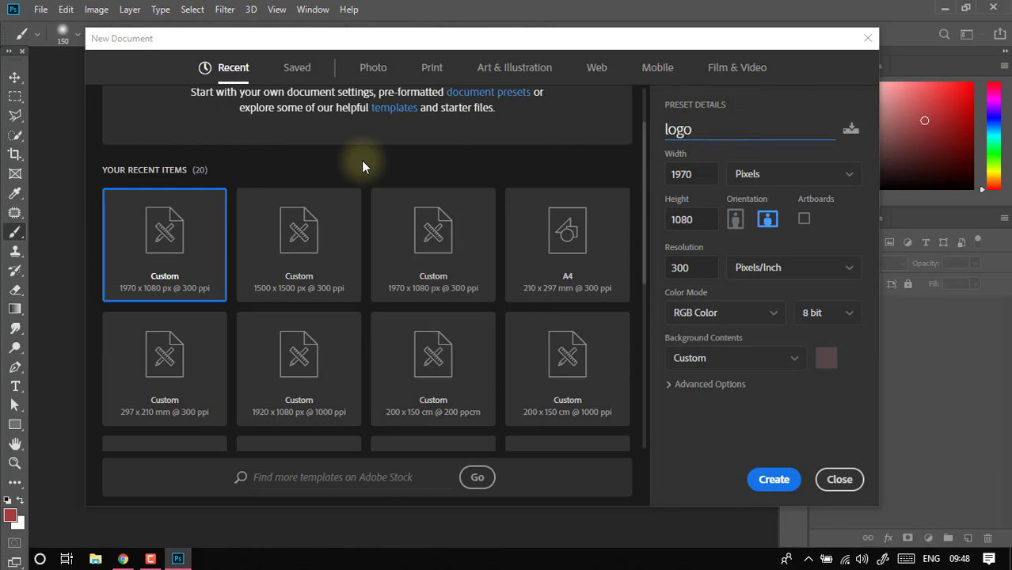
# - Check the width, height and available measurement units, then try portrait orientation and go back to landscape
pyautogui.click(696, 170)
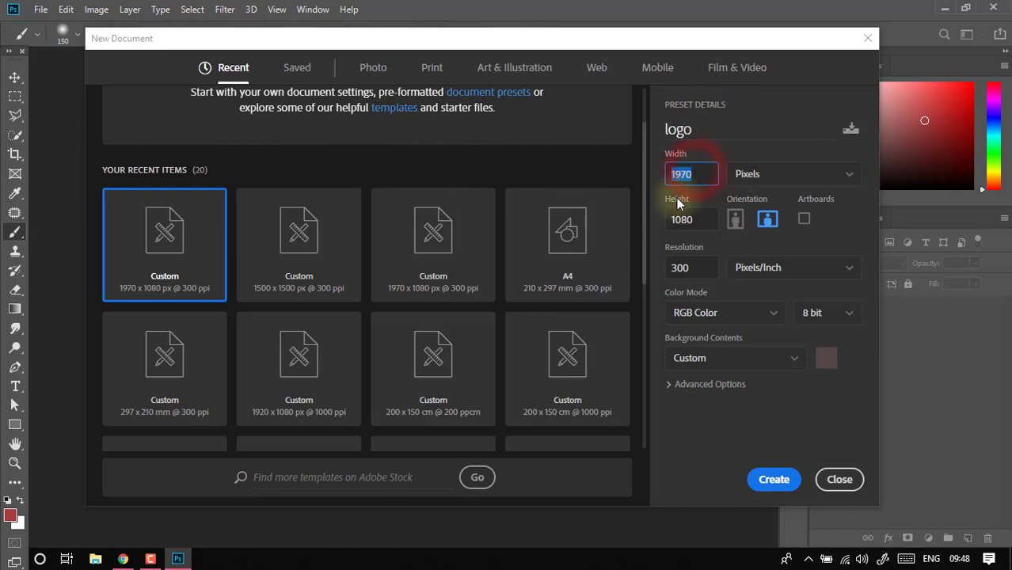
pyautogui.click(692, 220)
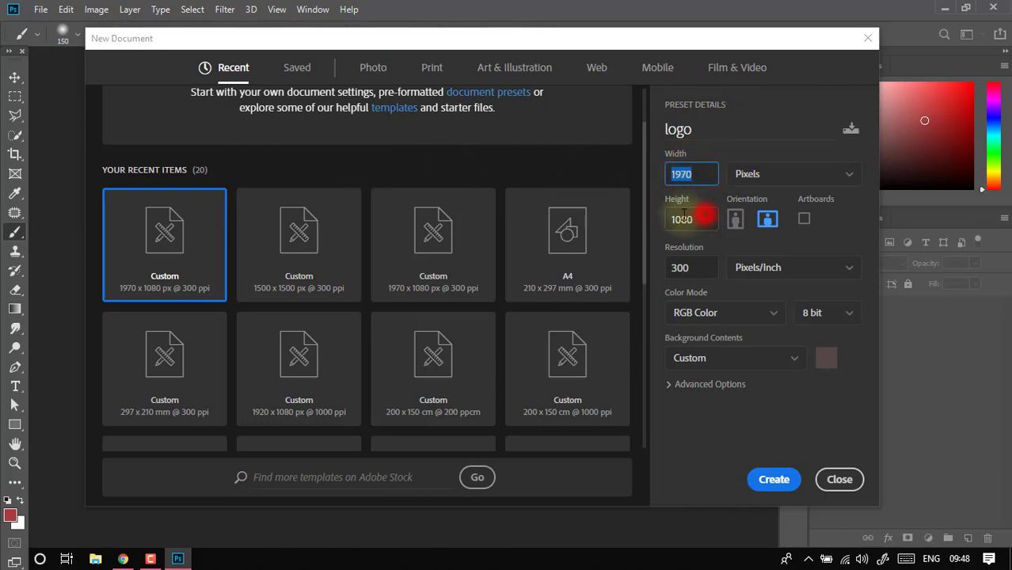
pyautogui.click(747, 173)
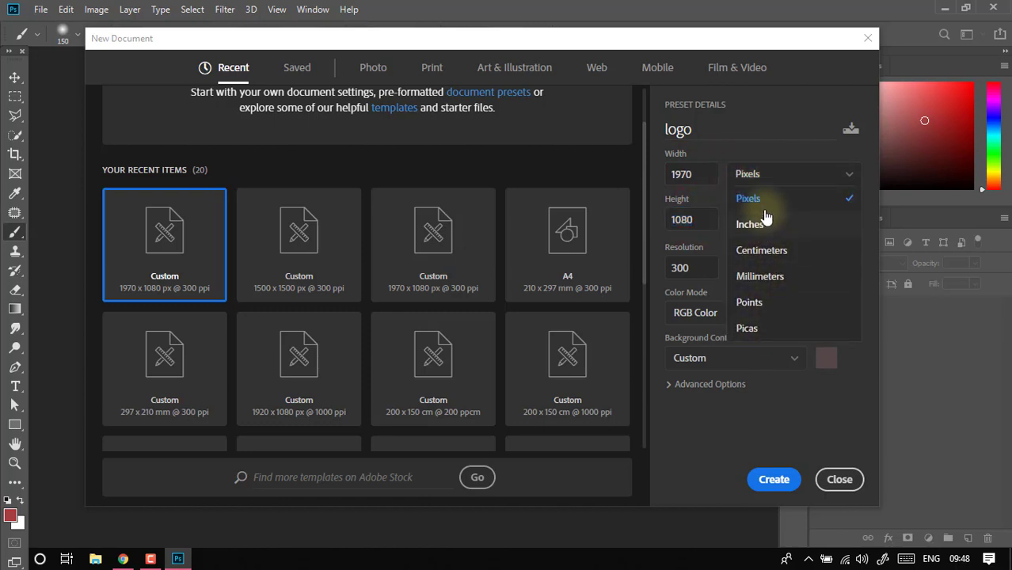
pyautogui.click(760, 150)
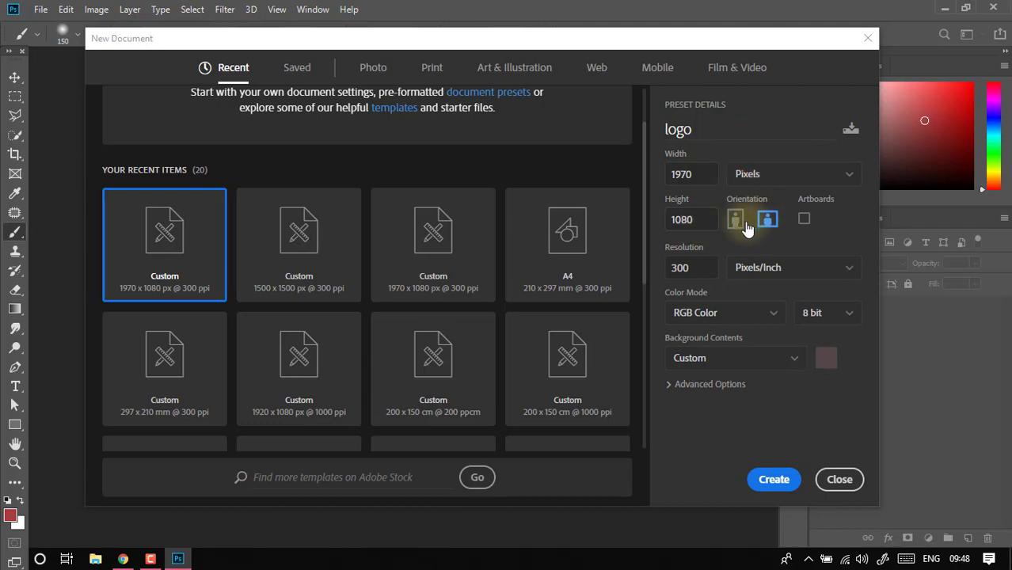
pyautogui.click(743, 225)
pyautogui.click(767, 222)
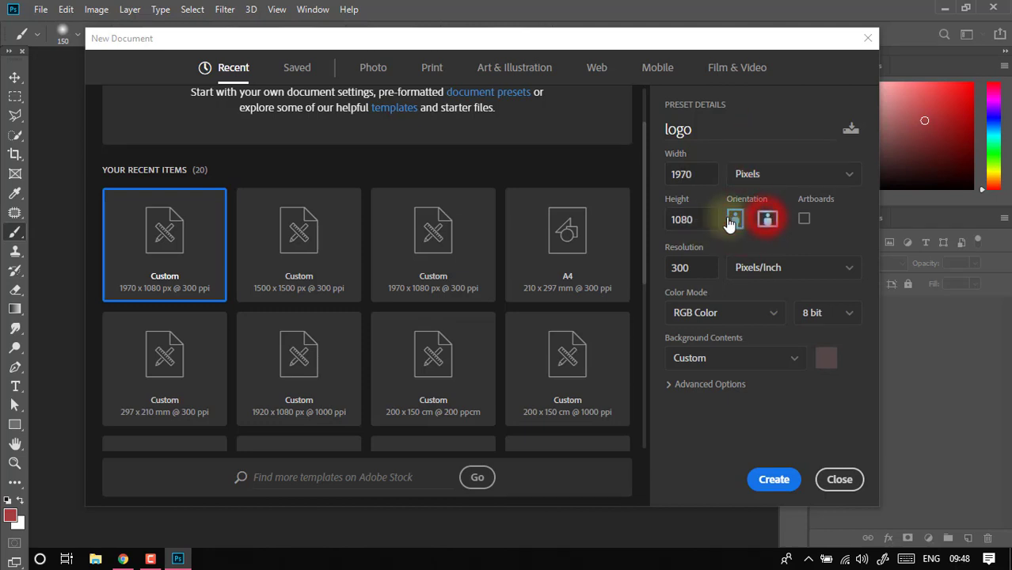
# - Check the resolution and color mode settings, then set the new document's background contents to White
pyautogui.click(692, 271)
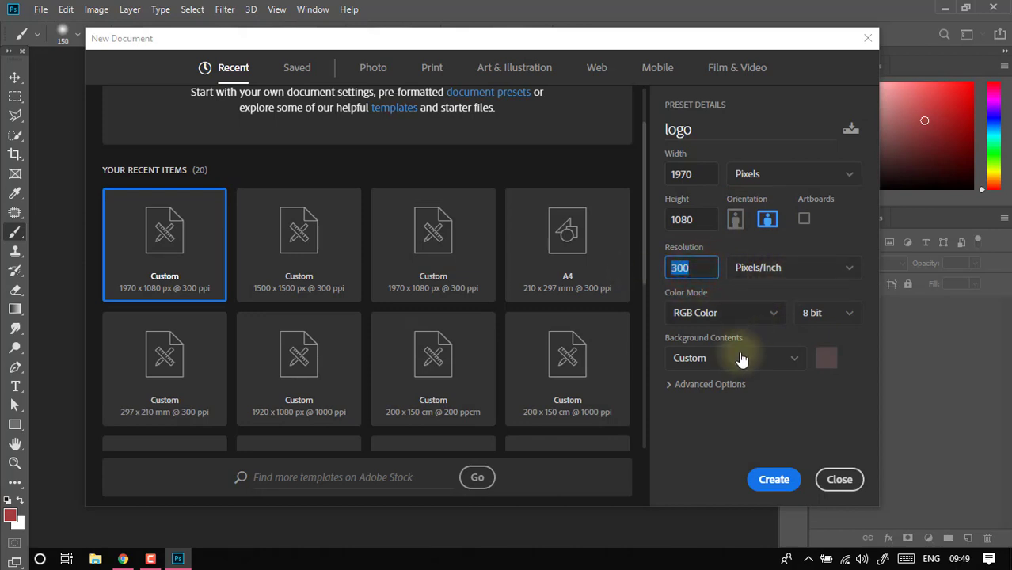
pyautogui.click(734, 313)
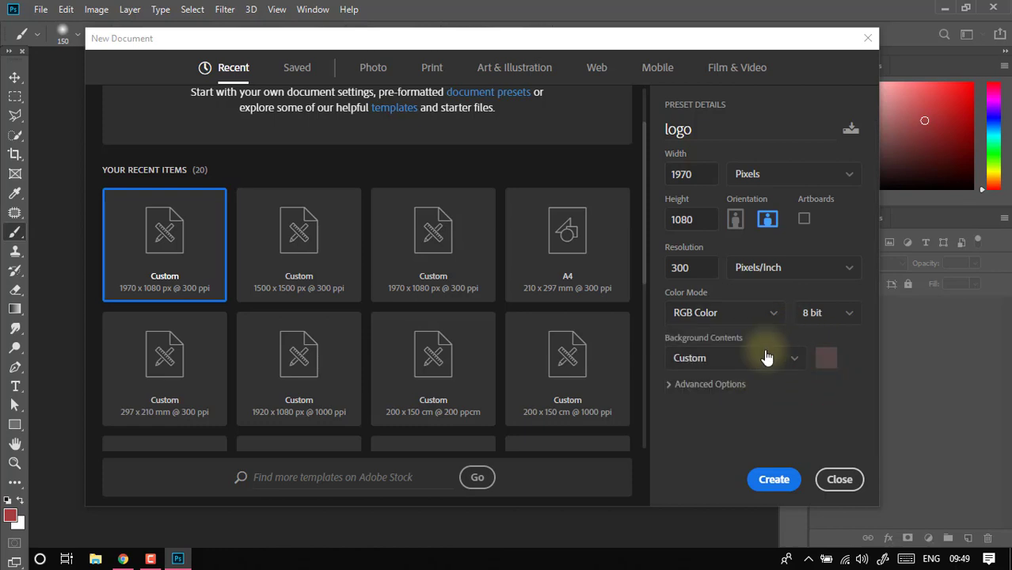
pyautogui.click(764, 356)
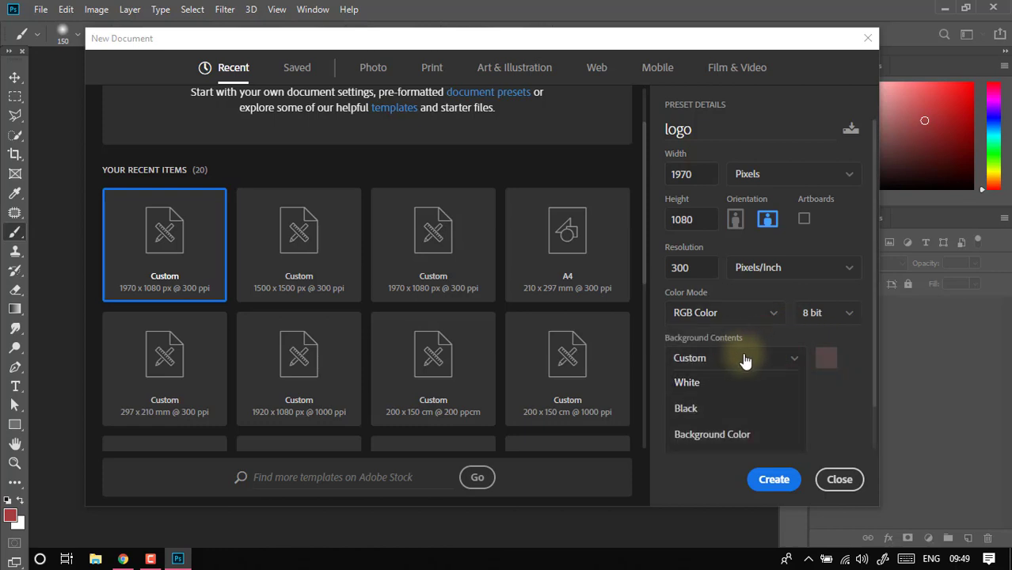
pyautogui.scroll(-1, 713, 396)
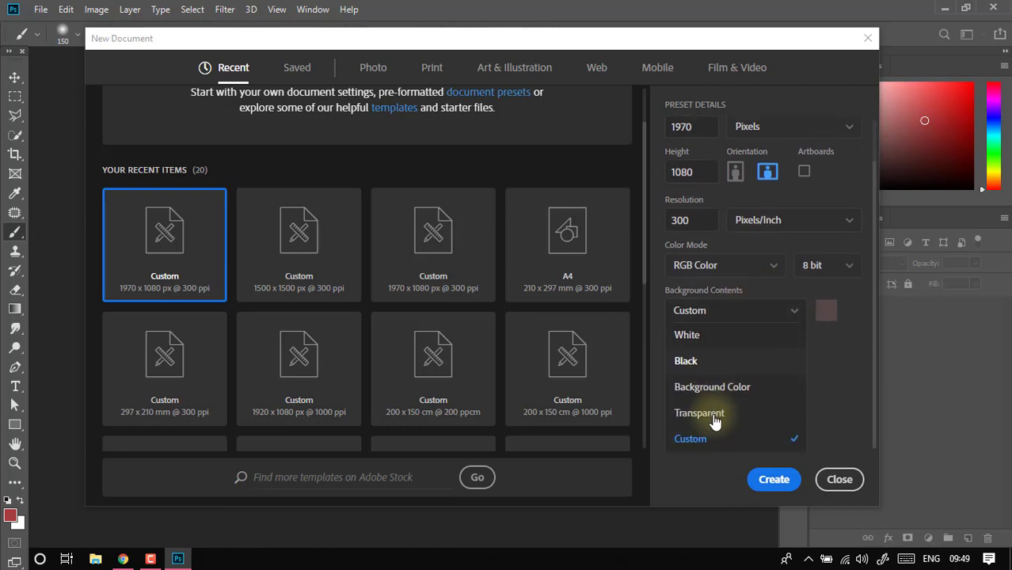
pyautogui.scroll(1, 697, 416)
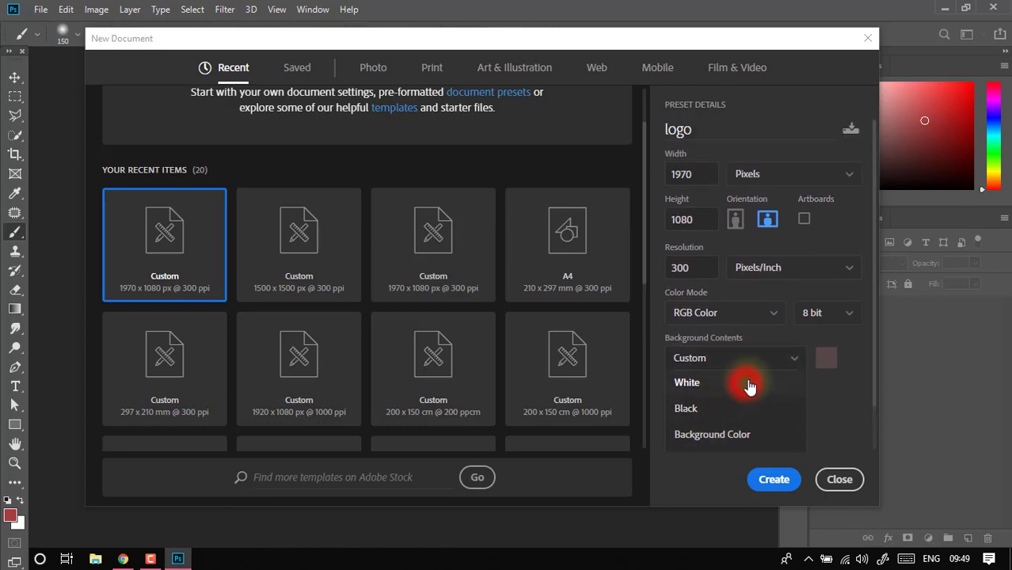
pyautogui.click(749, 386)
pyautogui.click(822, 358)
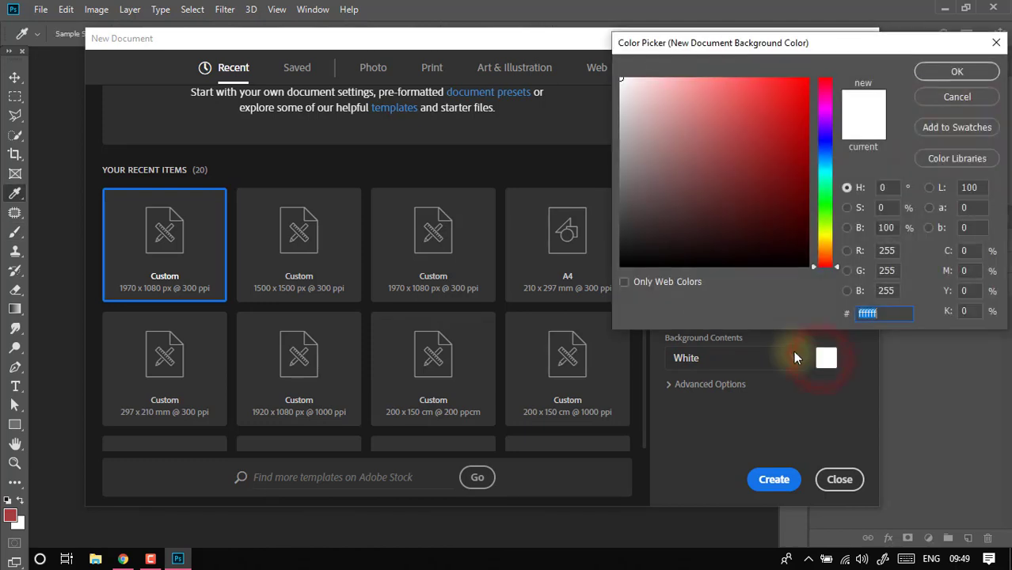
pyautogui.moveTo(720, 214); pyautogui.dragTo(705, 125)
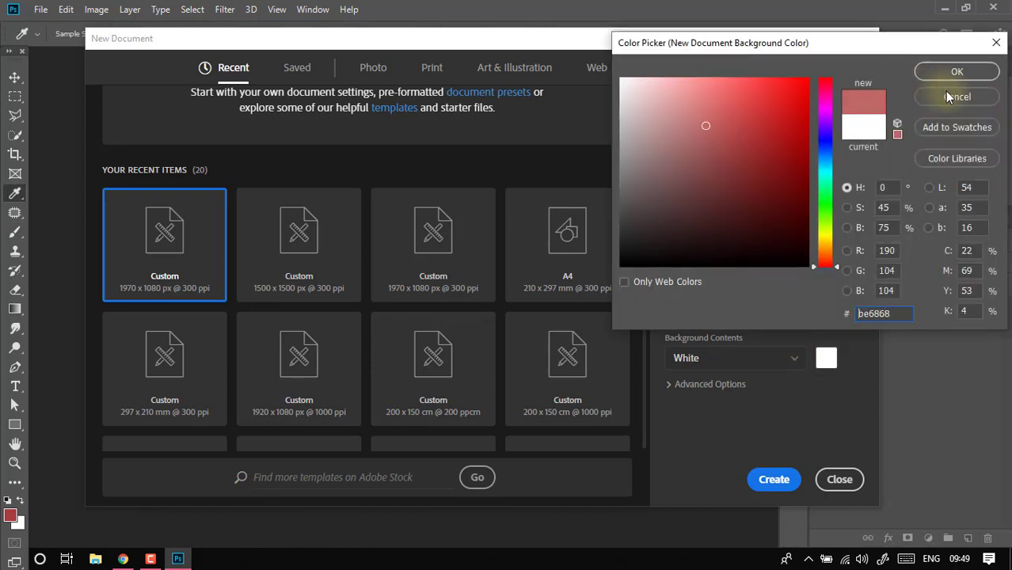
pyautogui.click(946, 92)
# - Try Transparent as the background contents, then return the setting to White
pyautogui.click(776, 353)
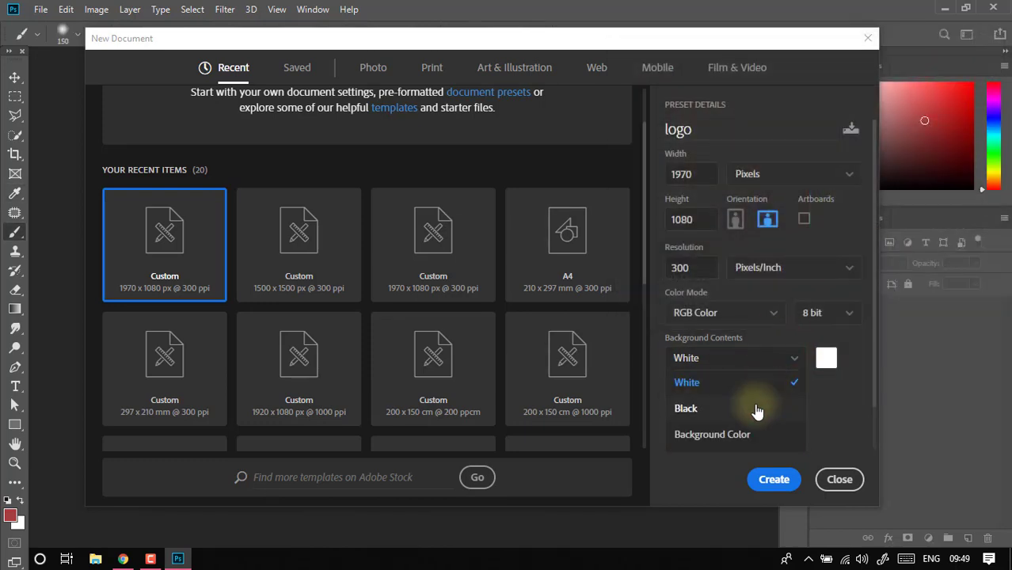
pyautogui.scroll(-1, 757, 406)
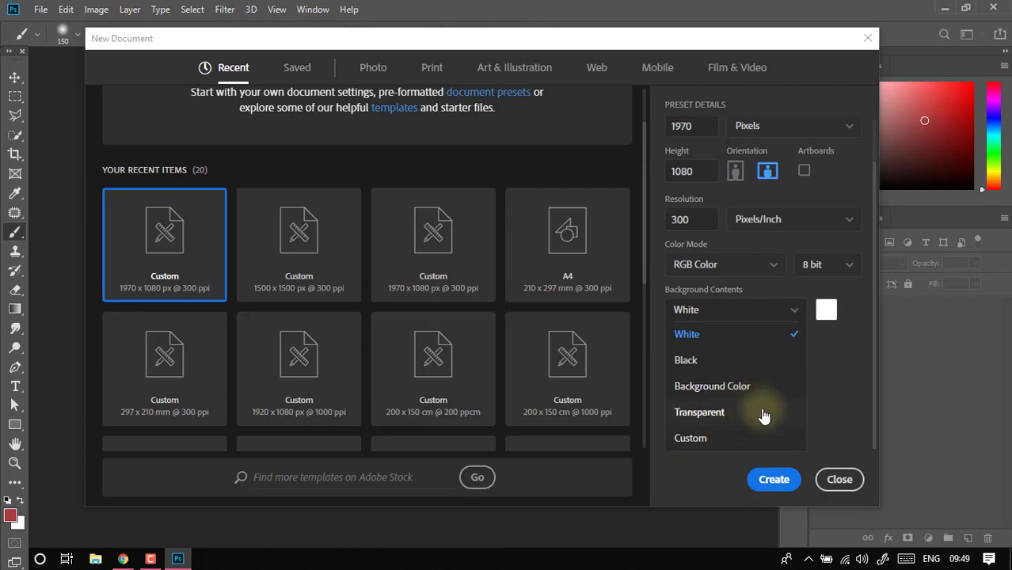
pyautogui.click(763, 413)
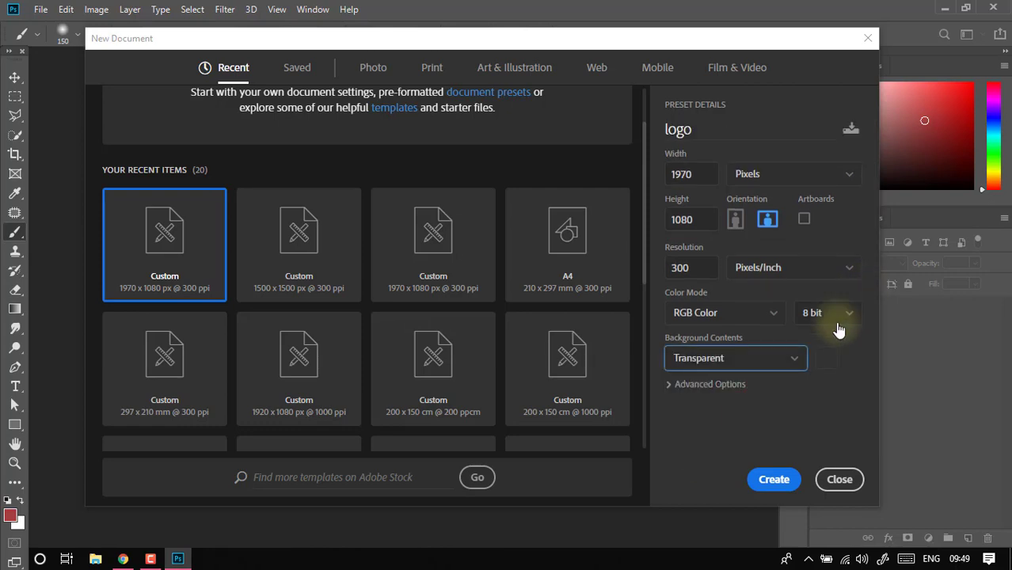
pyautogui.click(791, 358)
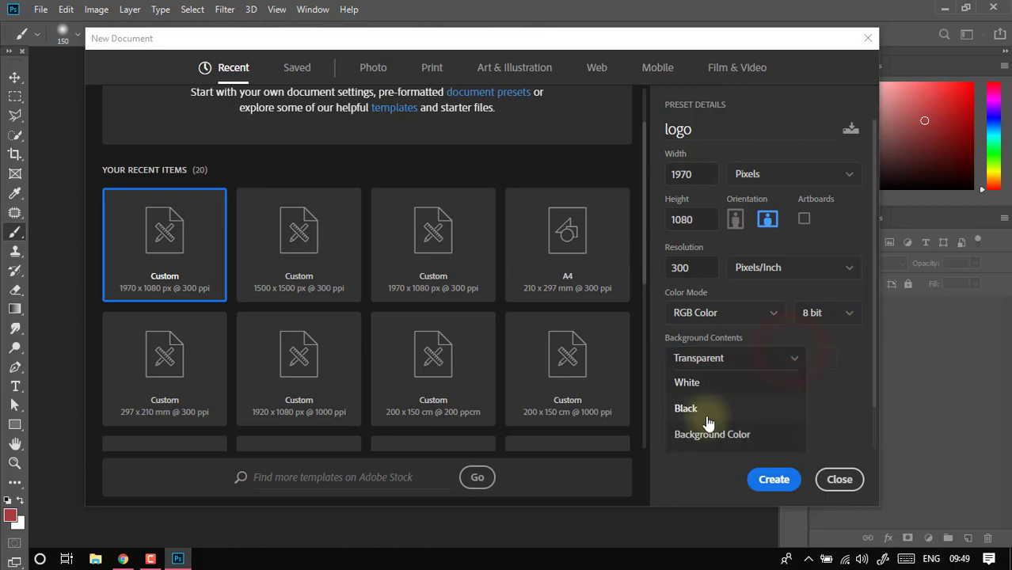
pyautogui.click(705, 382)
# - Review the available bit depths, set the color depth to 16 bit and create the document
pyautogui.click(816, 317)
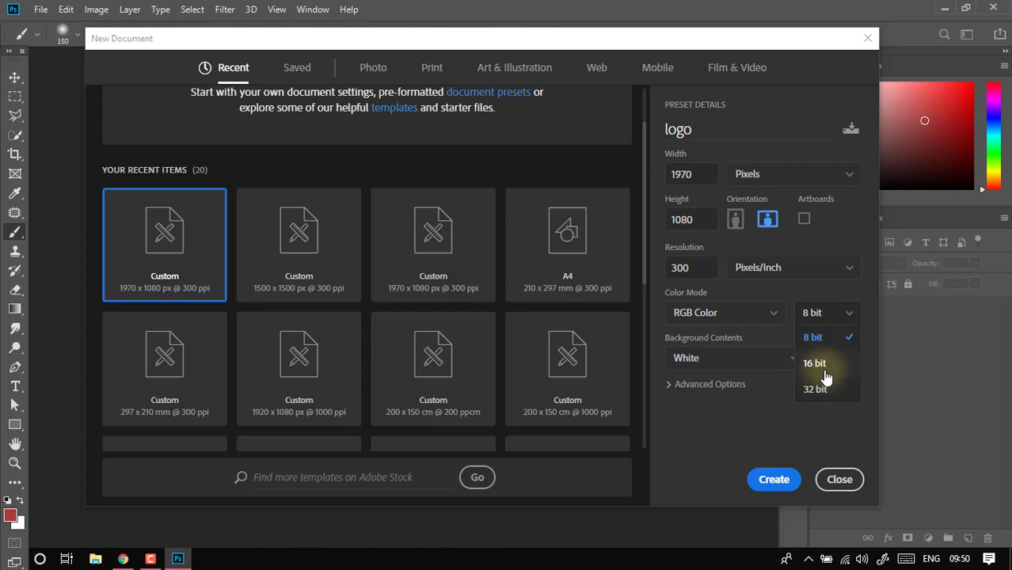
pyautogui.click(795, 430)
pyautogui.click(828, 311)
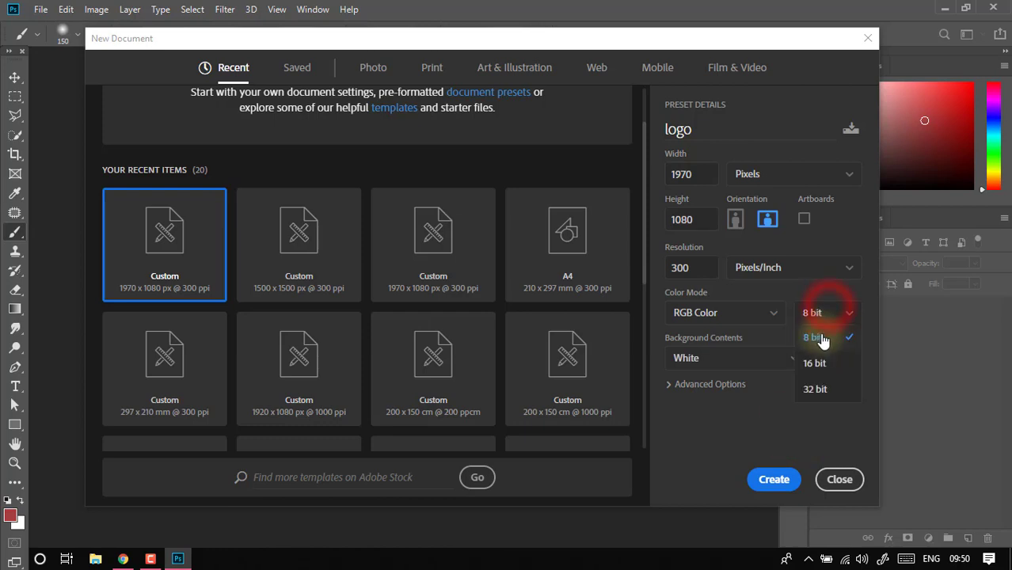
pyautogui.click(817, 362)
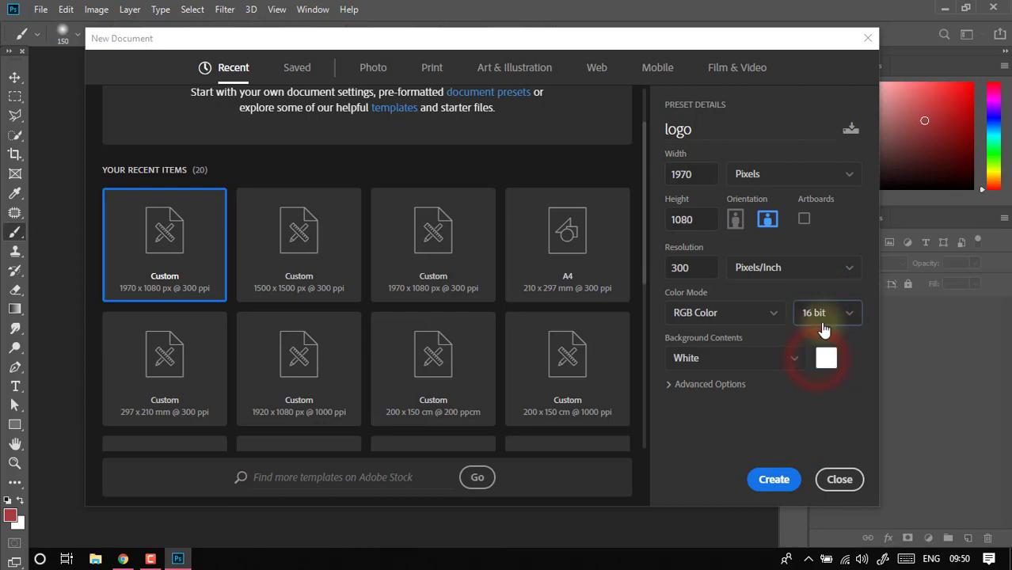
pyautogui.click(774, 481)
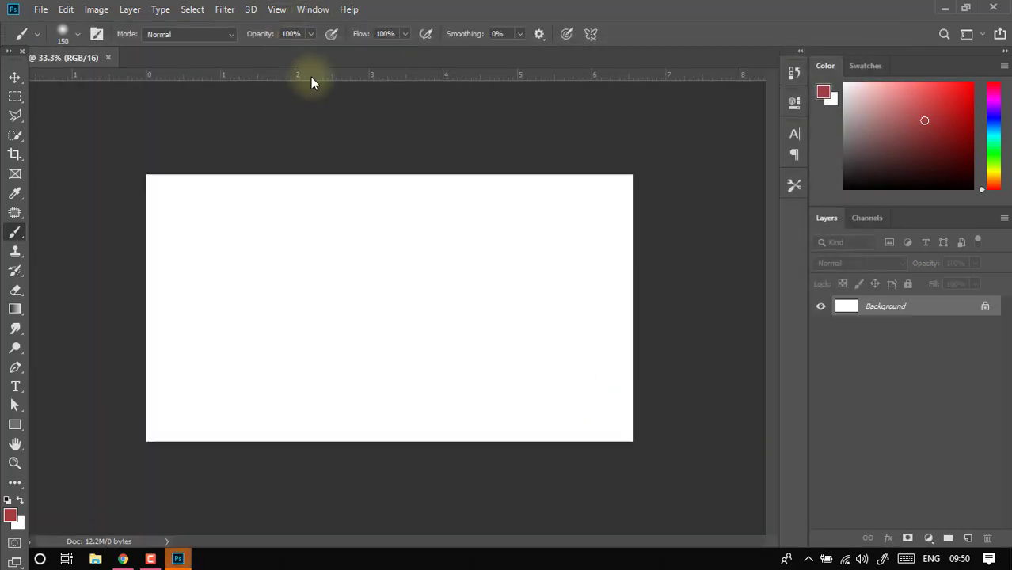
pyautogui.scroll(-4, 336, 167)
pyautogui.scroll(5, 338, 166)
pyautogui.scroll(-6, 342, 167)
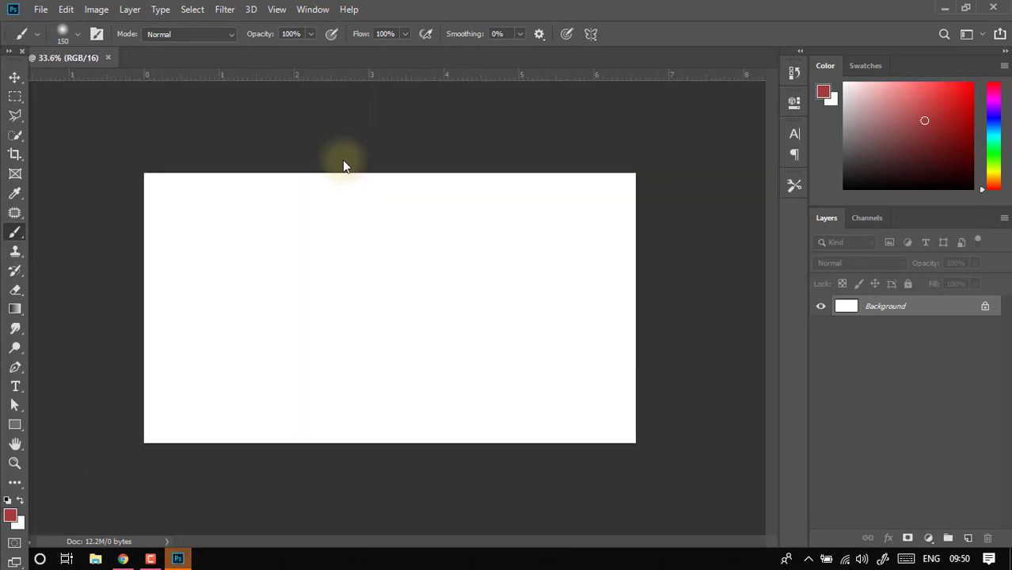
pyautogui.scroll(4, 343, 160)
pyautogui.scroll(-2, 342, 158)
pyautogui.scroll(-2, 342, 158)
pyautogui.scroll(3, 345, 162)
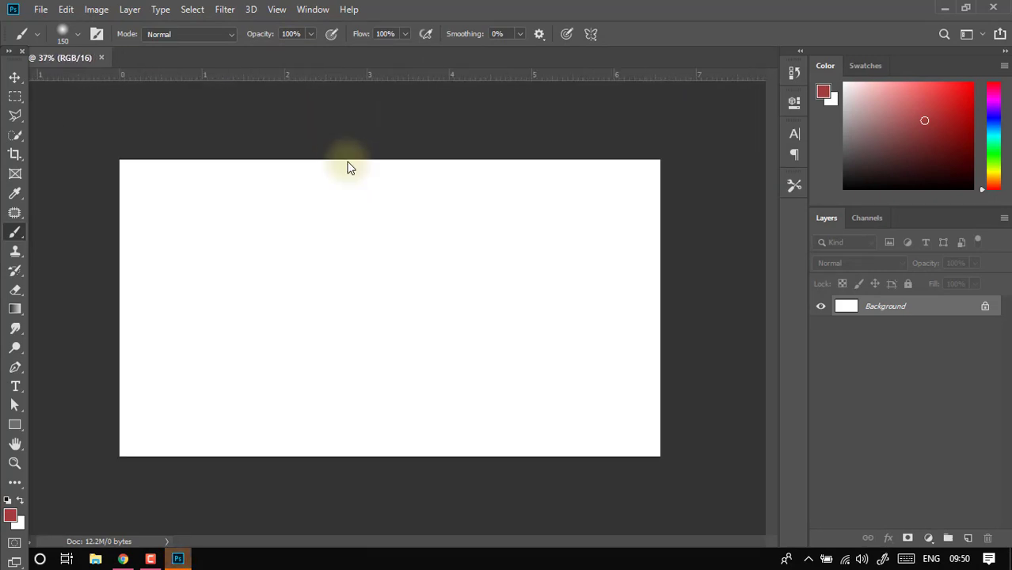
pyautogui.click(37, 8)
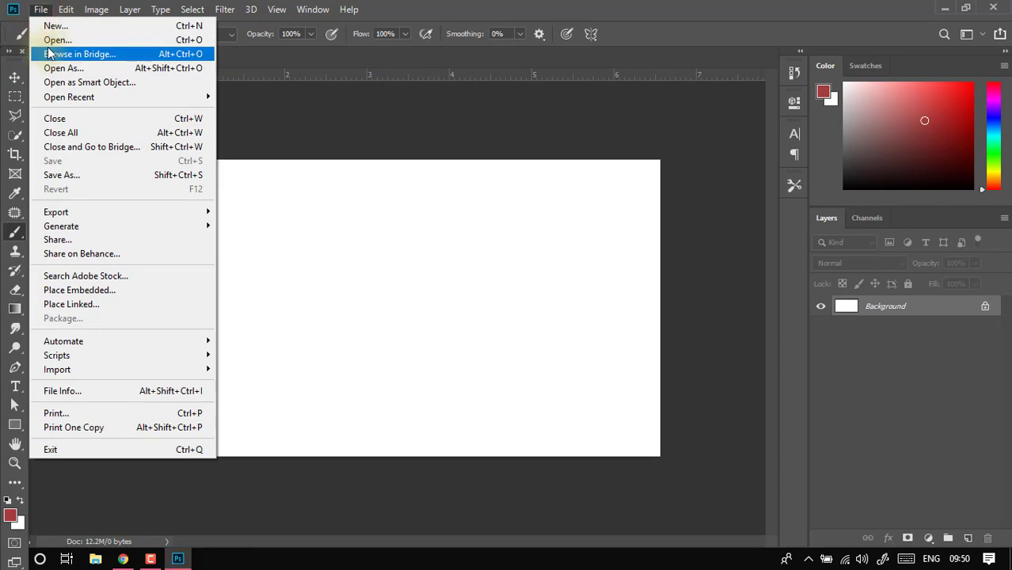
pyautogui.click(45, 38)
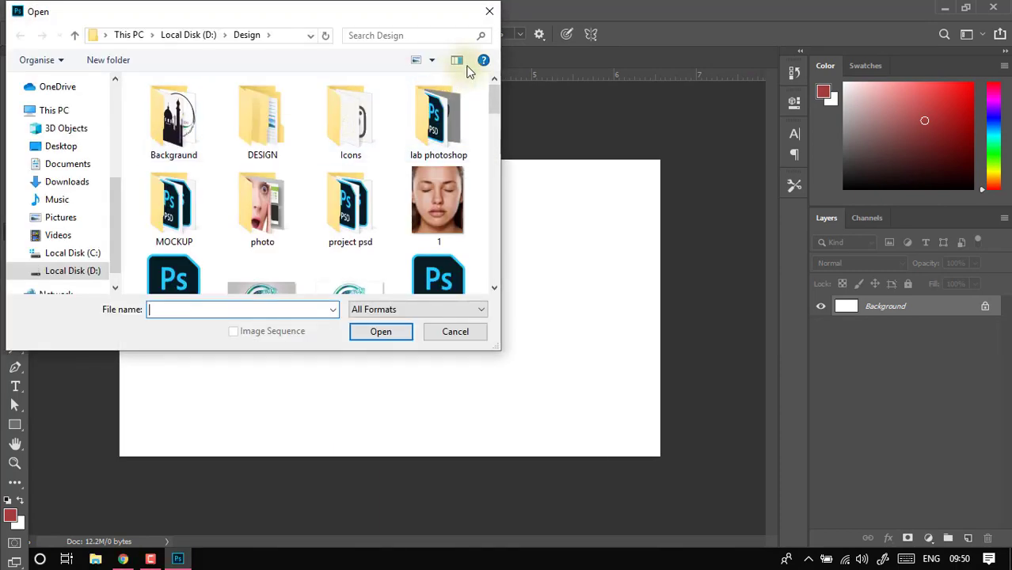
pyautogui.click(489, 11)
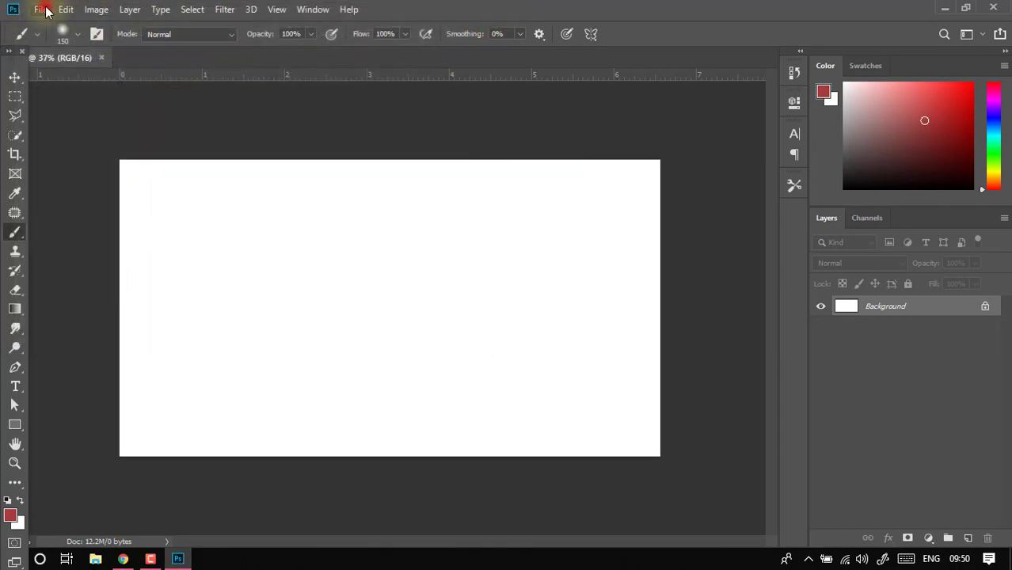
# - Open the existing file Untitled-1.psd from the Design folder on Local Disk (D:)
pyautogui.click(42, 9)
pyautogui.click(66, 44)
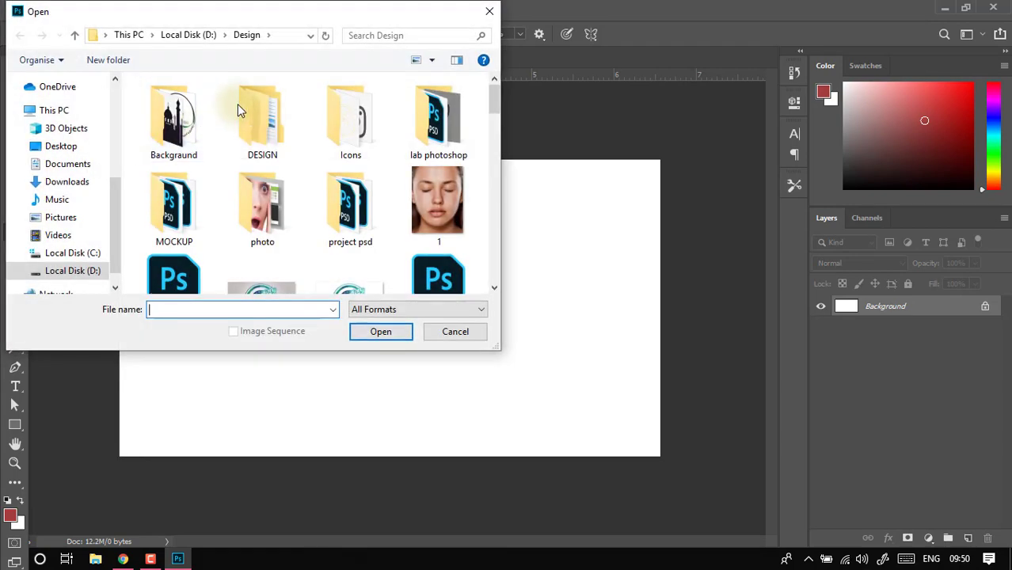
pyautogui.scroll(-5, 237, 107)
pyautogui.scroll(-10, 317, 135)
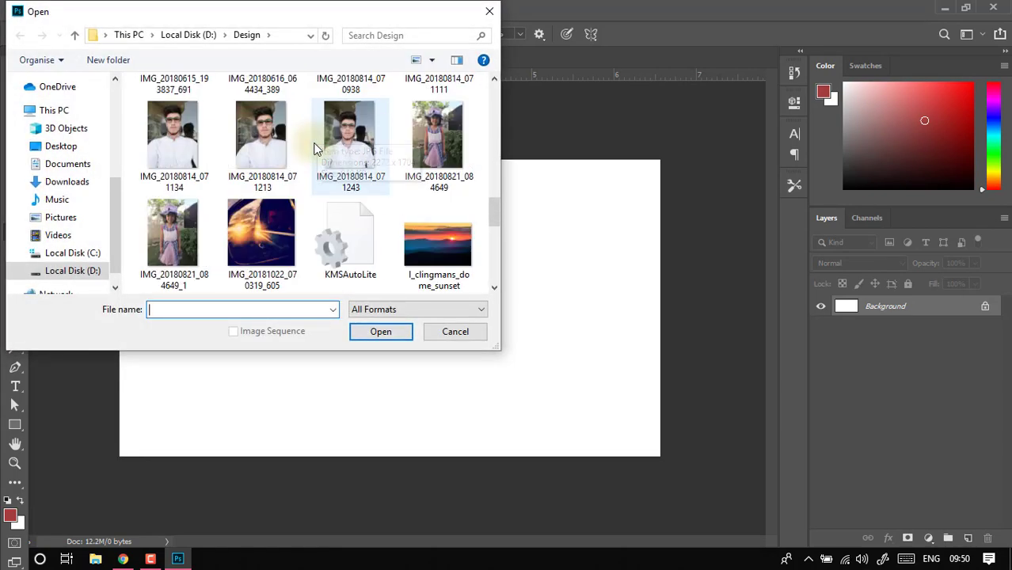
pyautogui.scroll(-8, 341, 158)
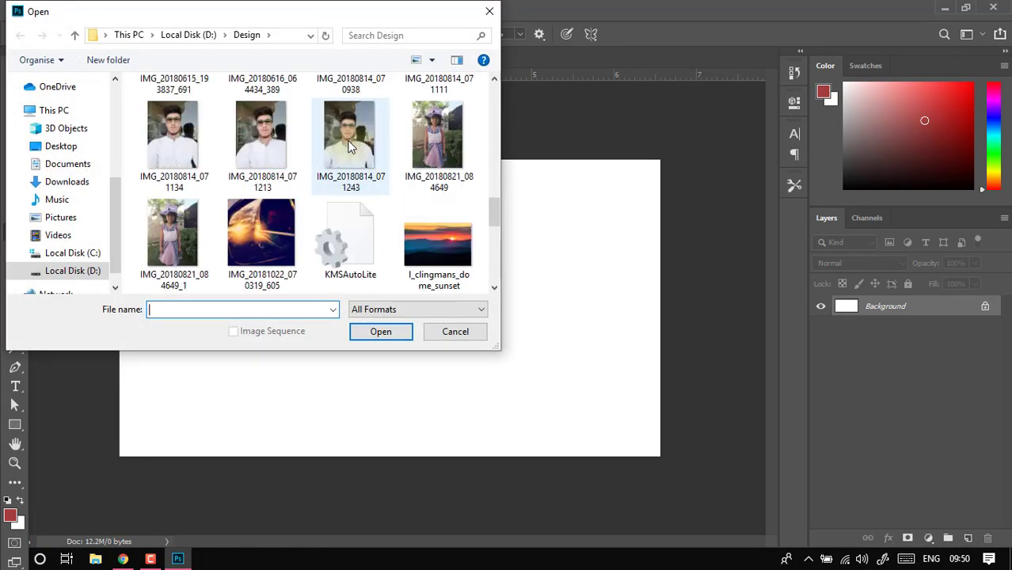
pyautogui.doubleClick(173, 226)
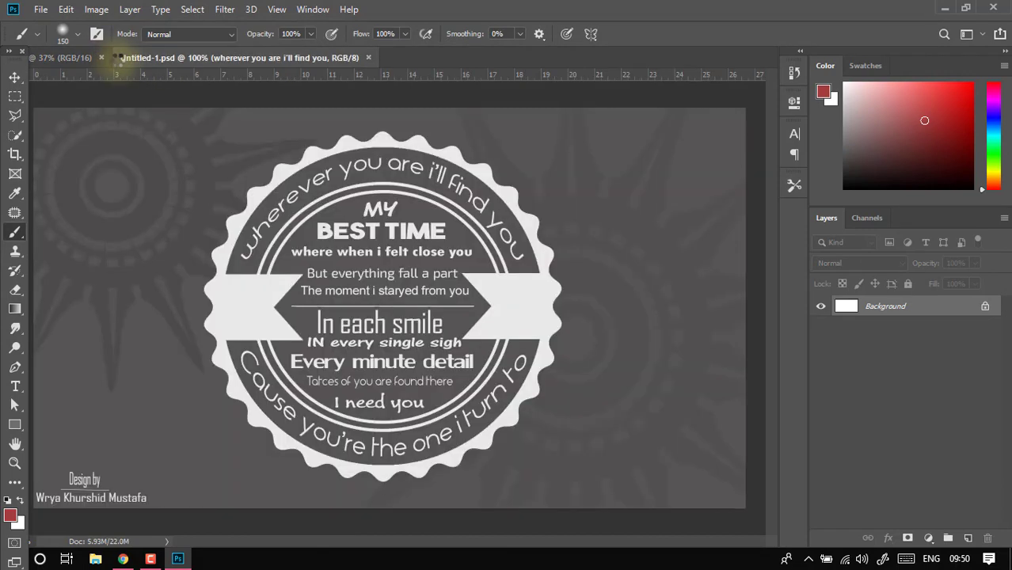
# - Rasterize the "wherever you are i'll find you" text layer in Untitled-1.psd, switching between it and the blank document
pyautogui.click(76, 58)
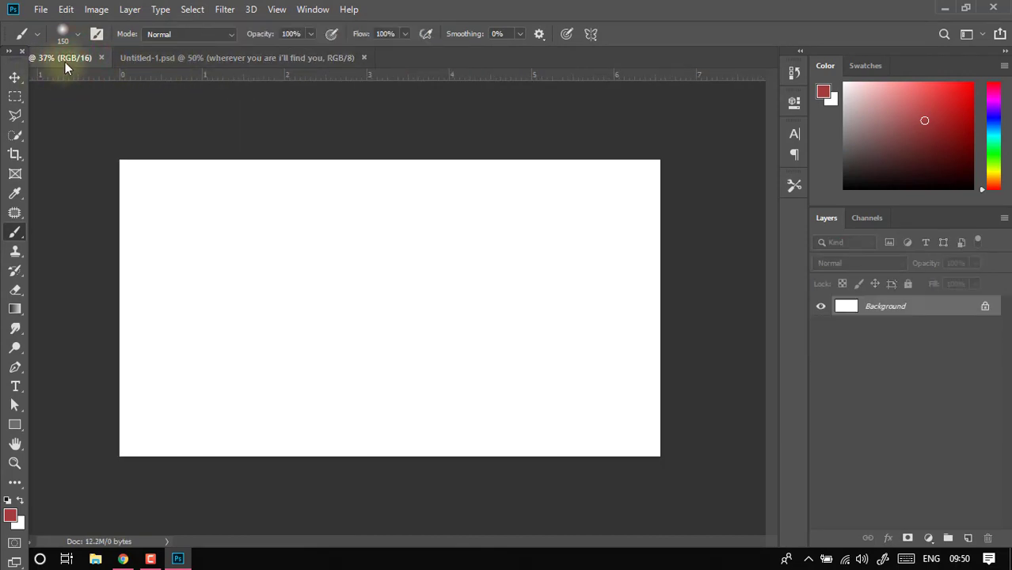
pyautogui.click(188, 61)
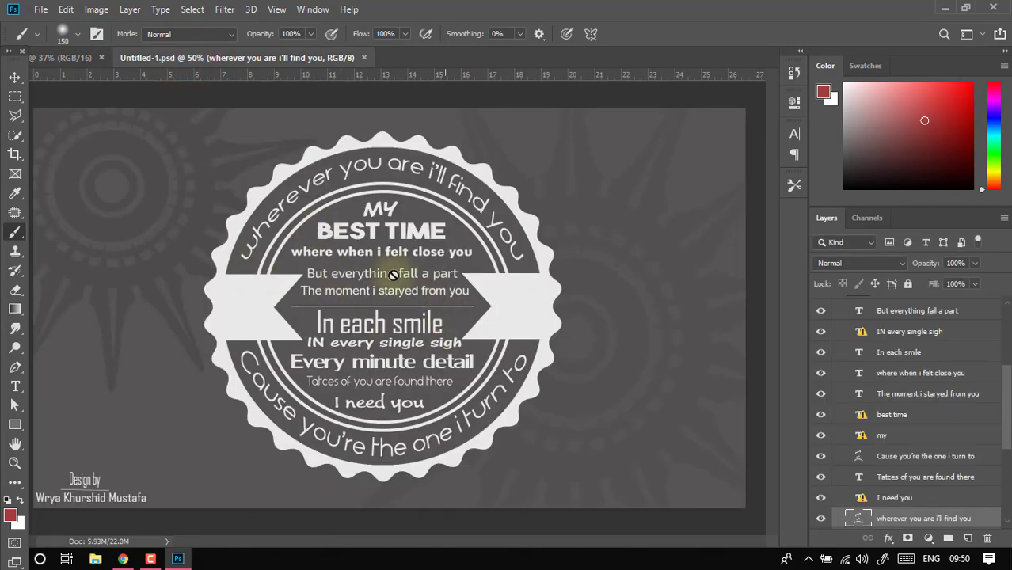
pyautogui.click(332, 368)
pyautogui.click(467, 230)
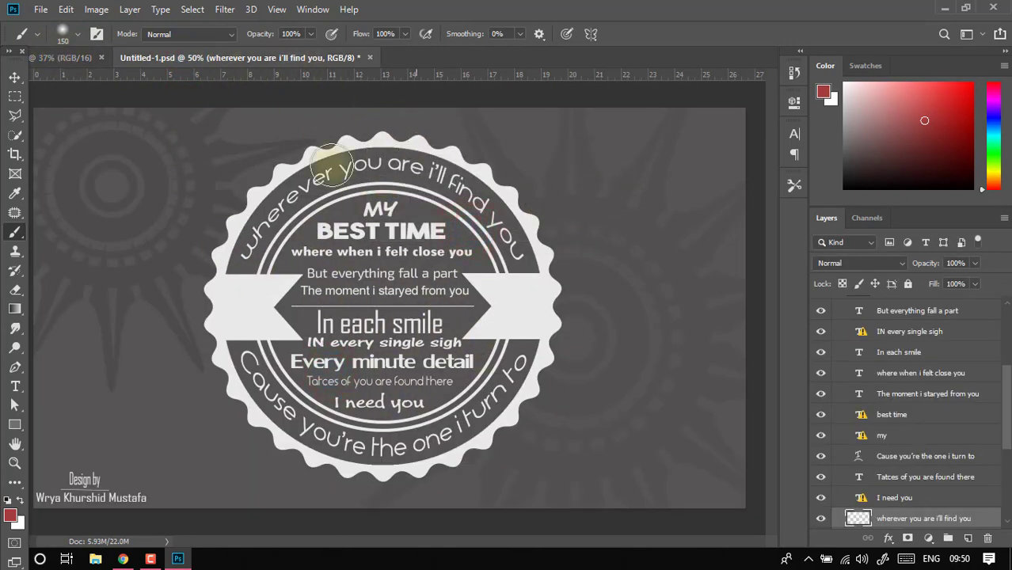
pyautogui.click(60, 55)
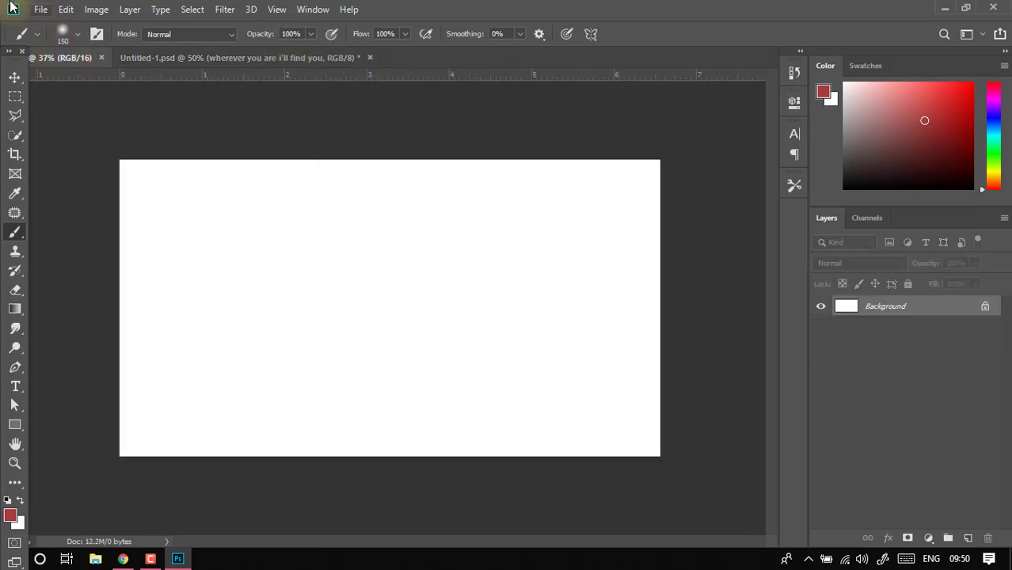
pyautogui.click(176, 55)
# - Open LOGO 5K.psd from the list of recent files
pyautogui.click(40, 10)
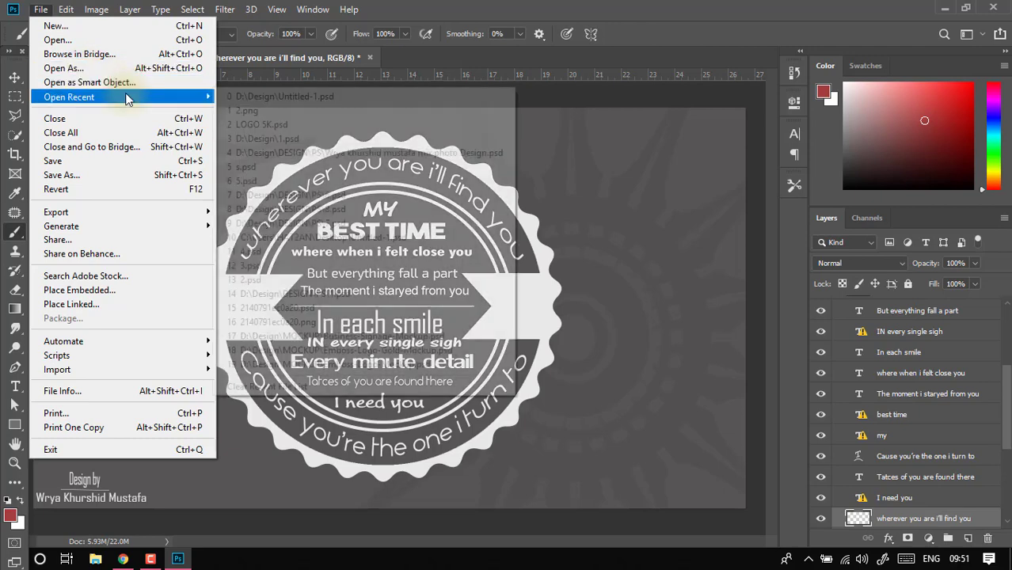
pyautogui.moveTo(128, 97)
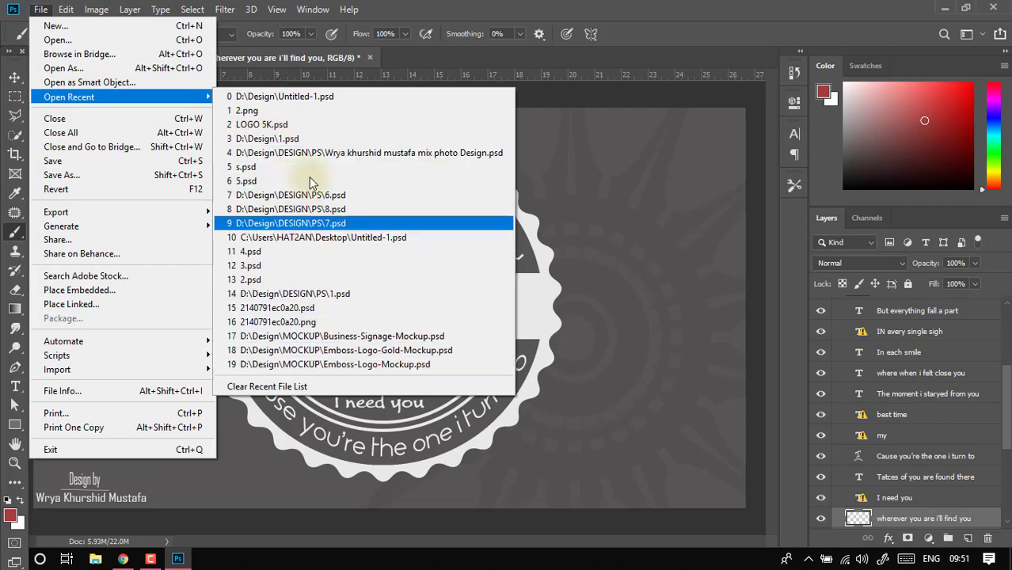
pyautogui.click(288, 125)
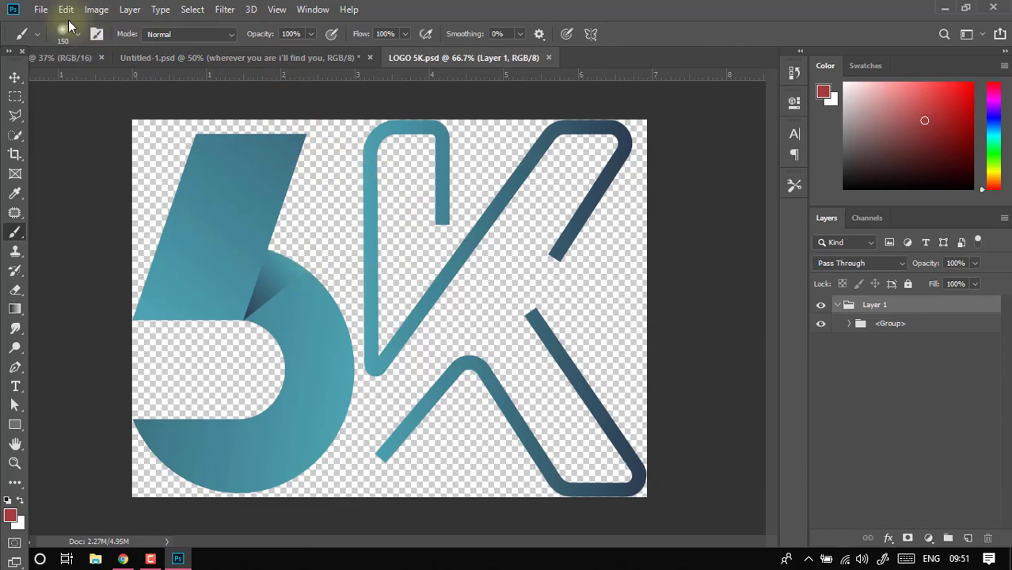
# - Close LOGO 5K.psd, then close Untitled-1.psd without saving its changes
pyautogui.click(41, 10)
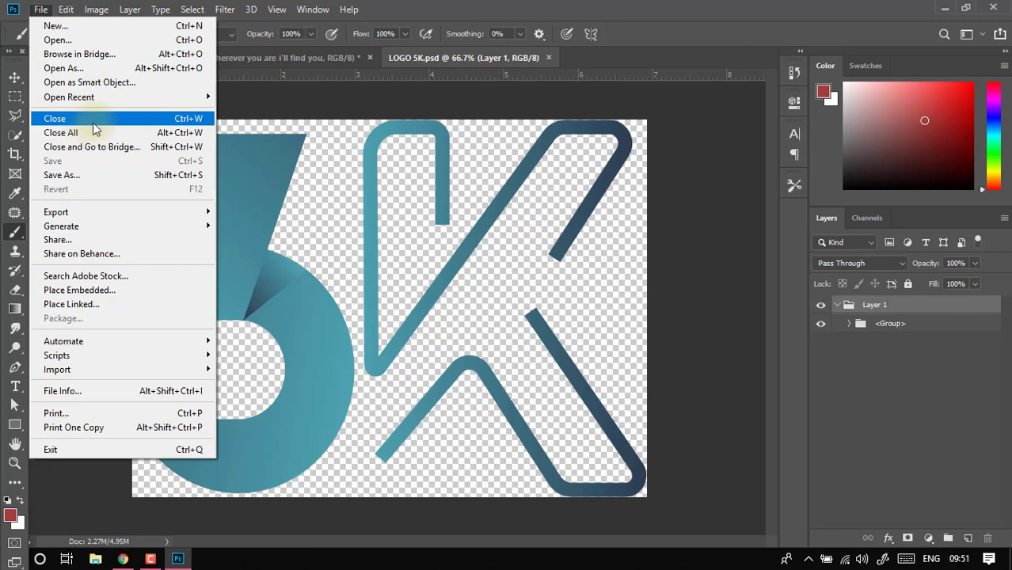
pyautogui.click(93, 125)
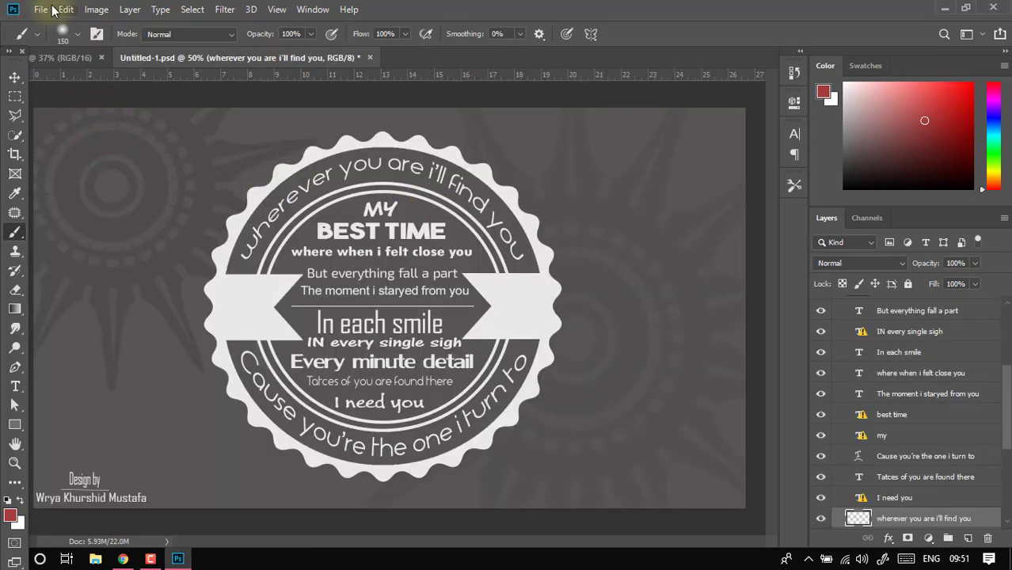
pyautogui.click(53, 9)
pyautogui.click(87, 121)
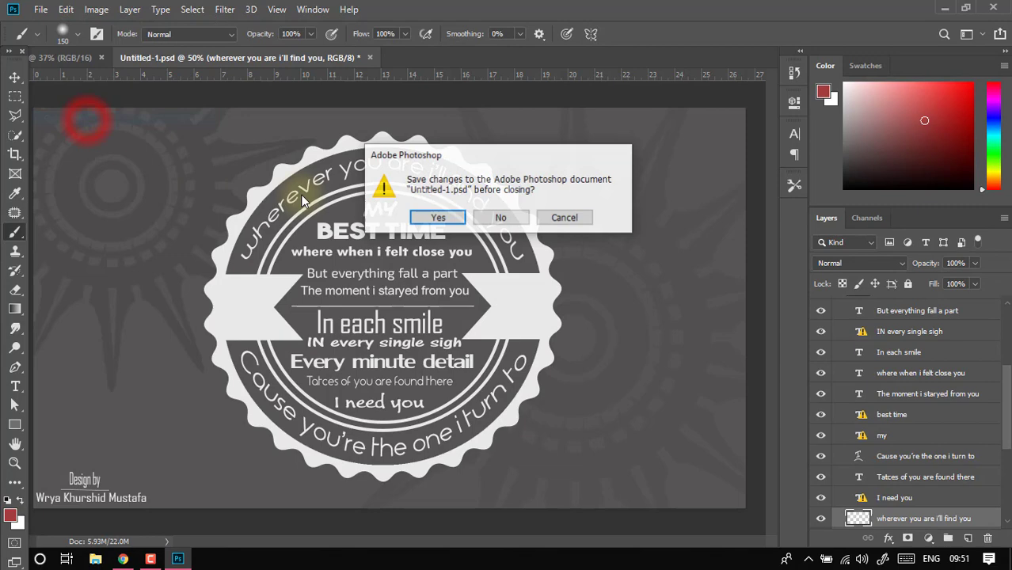
pyautogui.click(502, 219)
# - Paint freehand red brush strokes across the white canvas of the blank document
pyautogui.click(42, 9)
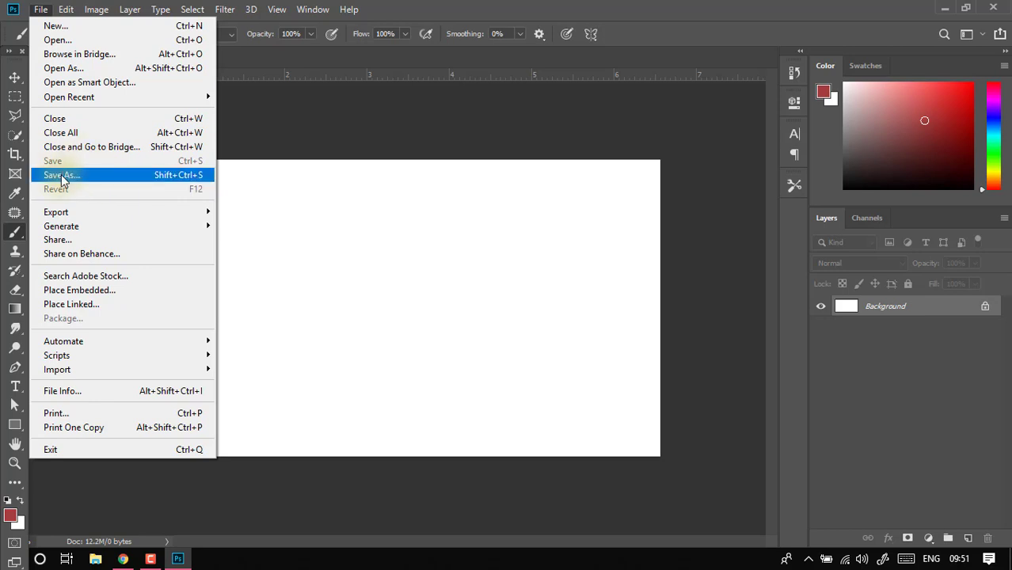
pyautogui.moveTo(54, 212)
pyautogui.click(330, 191)
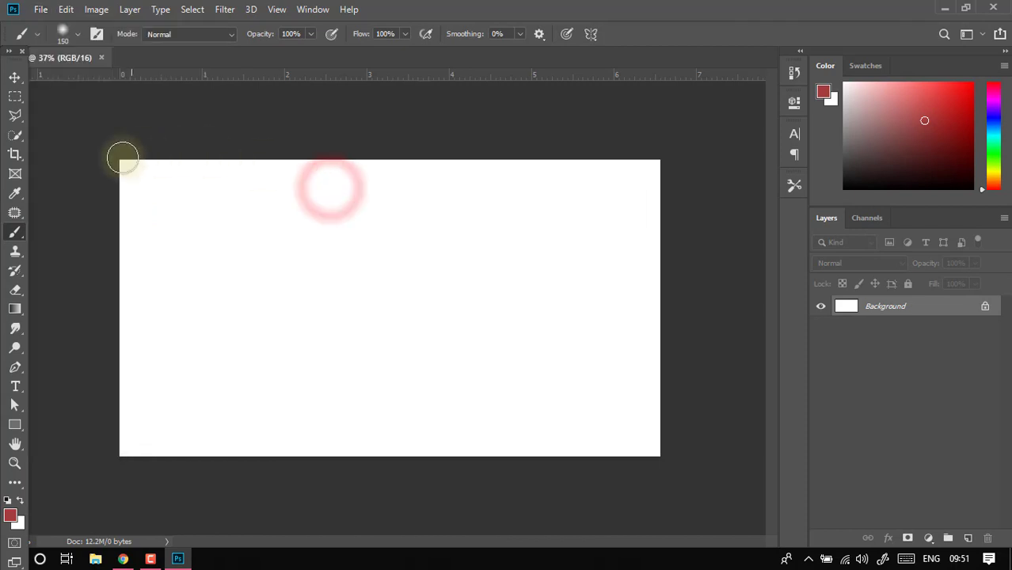
pyautogui.moveTo(277, 286)
pyautogui.mouseDown()
pyautogui.moveTo(324, 238)
pyautogui.moveTo(439, 292)
pyautogui.moveTo(520, 290)
pyautogui.moveTo(564, 303)
pyautogui.moveTo(403, 372)
pyautogui.moveTo(467, 399)
pyautogui.moveTo(259, 386)
pyautogui.moveTo(229, 307)
pyautogui.moveTo(149, 329)
pyautogui.mouseUp()
pyautogui.moveTo(188, 275)
pyautogui.mouseDown()
pyautogui.moveTo(205, 242)
pyautogui.moveTo(272, 343)
pyautogui.moveTo(202, 385)
pyautogui.moveTo(316, 399)
pyautogui.moveTo(400, 234)
pyautogui.mouseUp()
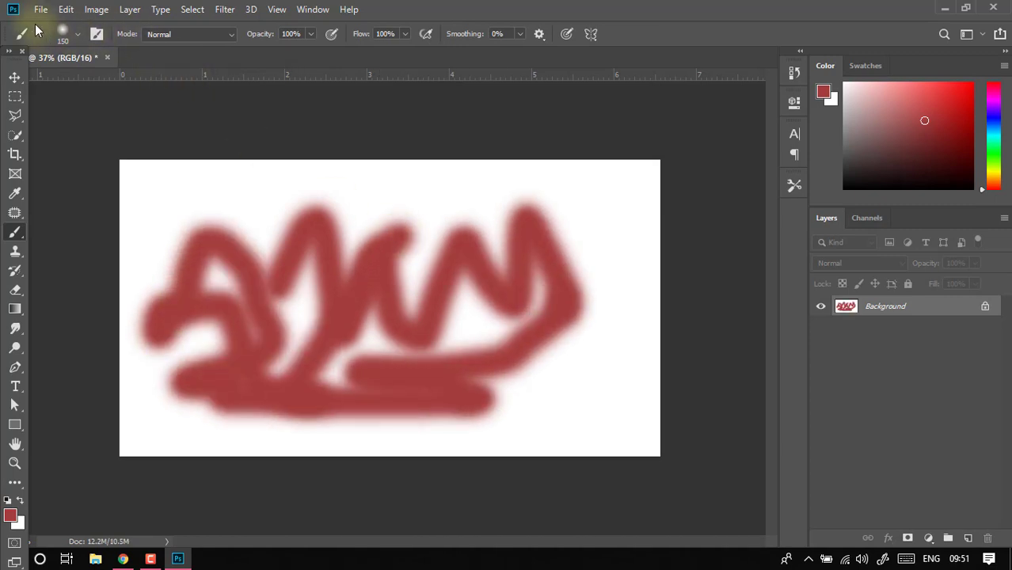
# - Start saving the document under a new name, examine the available file formats, and cancel the save
pyautogui.click(41, 10)
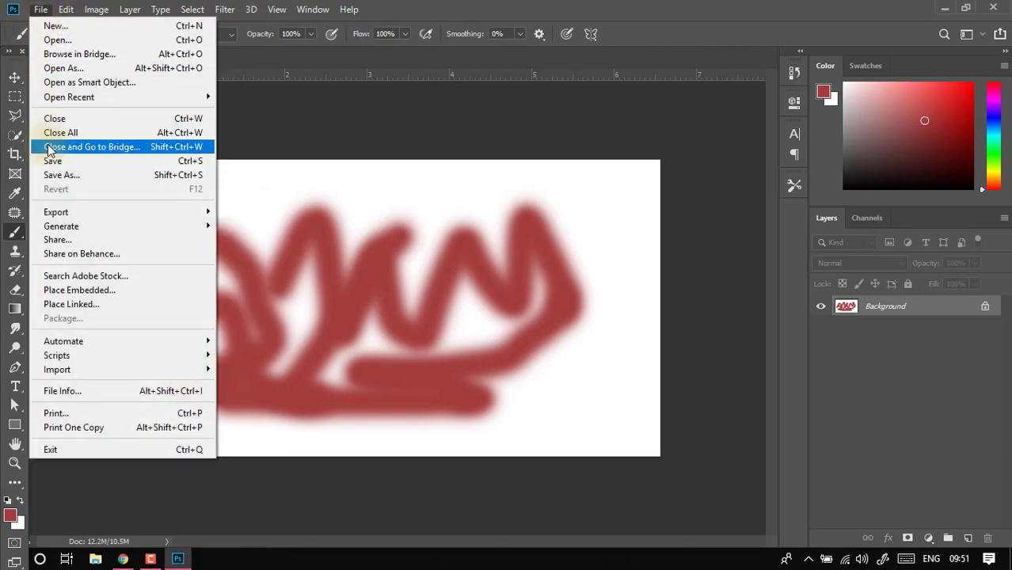
pyautogui.click(129, 171)
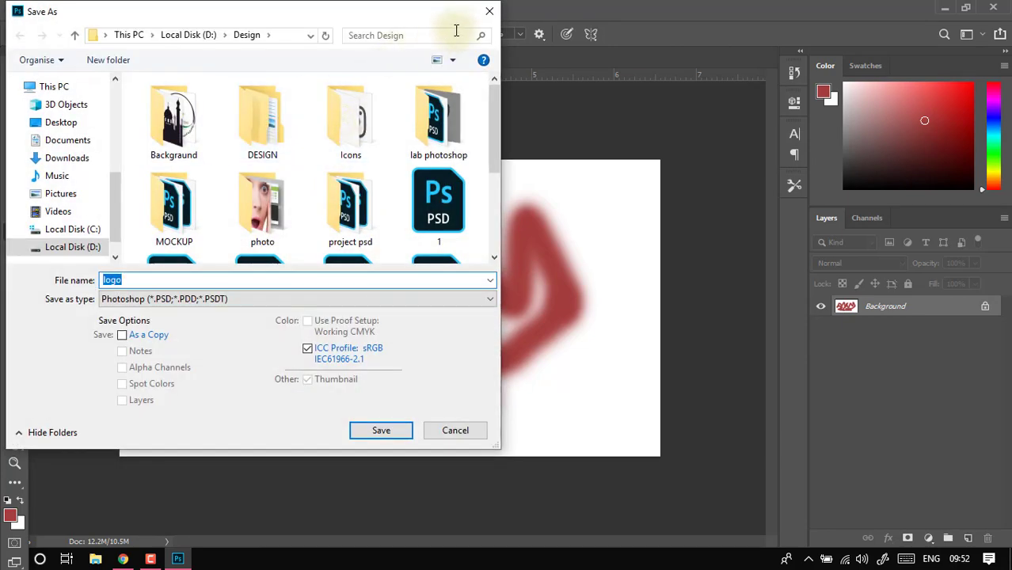
pyautogui.click(203, 298)
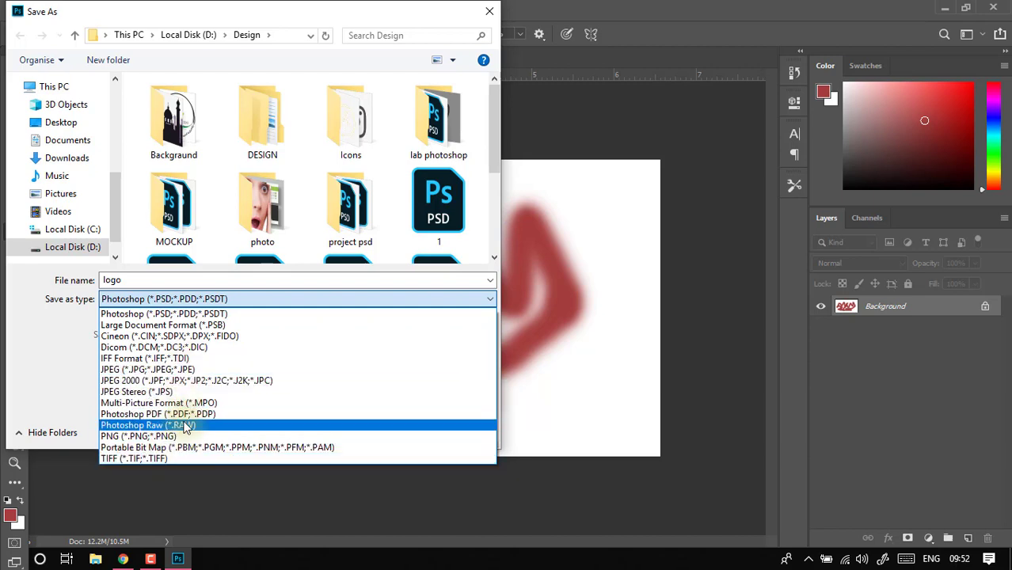
pyautogui.click(489, 12)
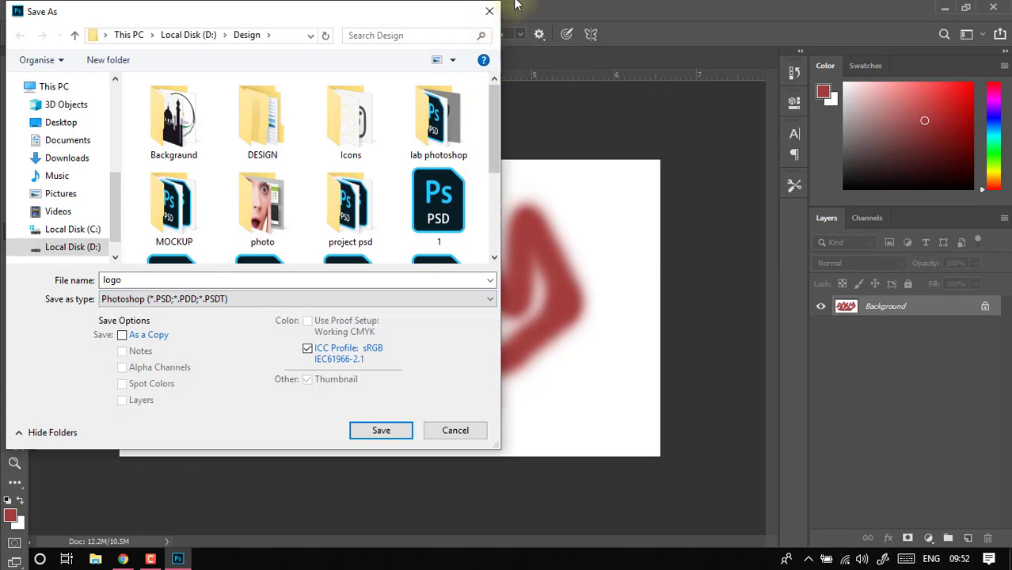
pyautogui.click(490, 13)
# - Examine the Export As settings and their available image formats, and cancel the export
pyautogui.click(40, 9)
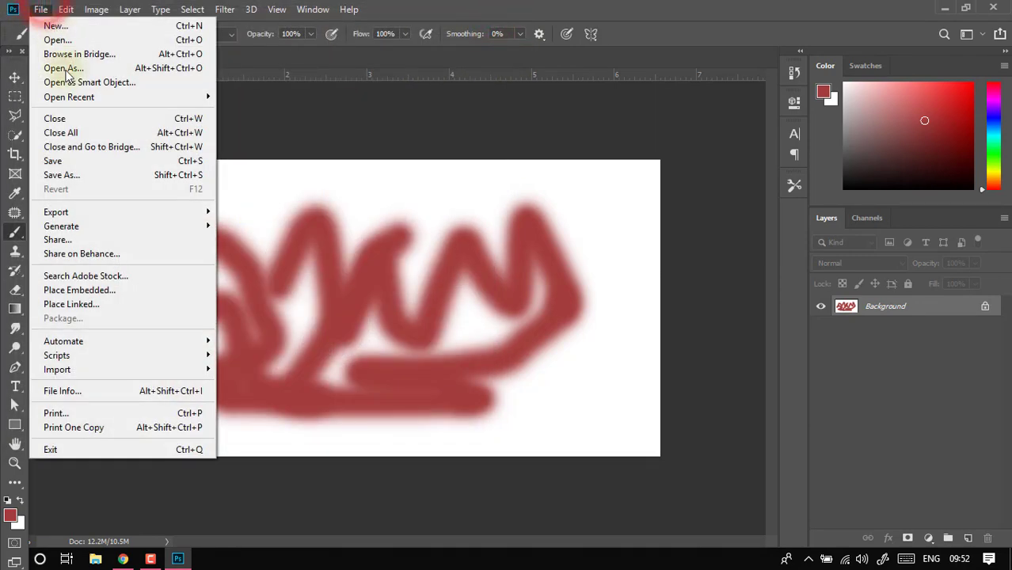
pyautogui.click(103, 213)
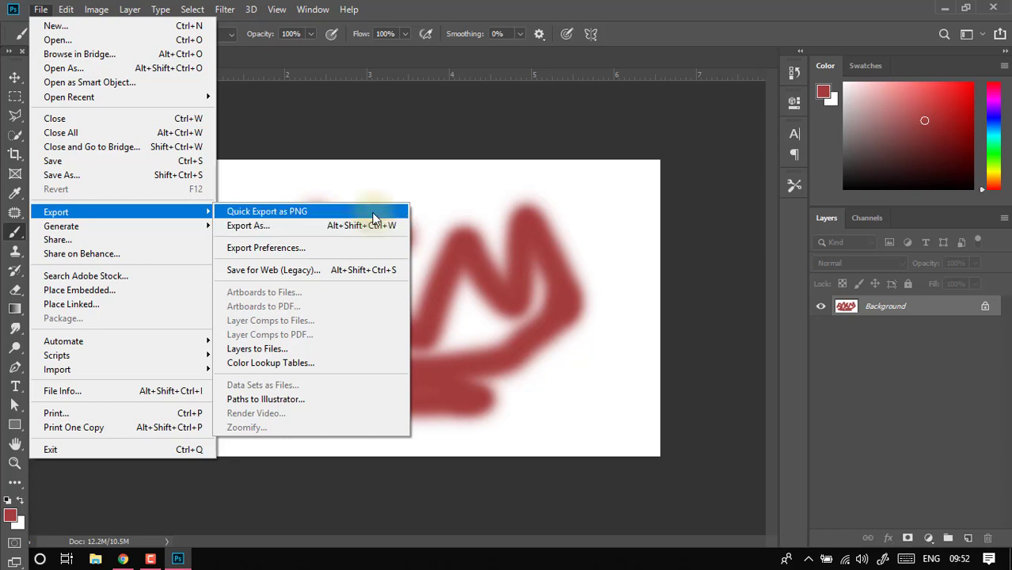
pyautogui.click(347, 226)
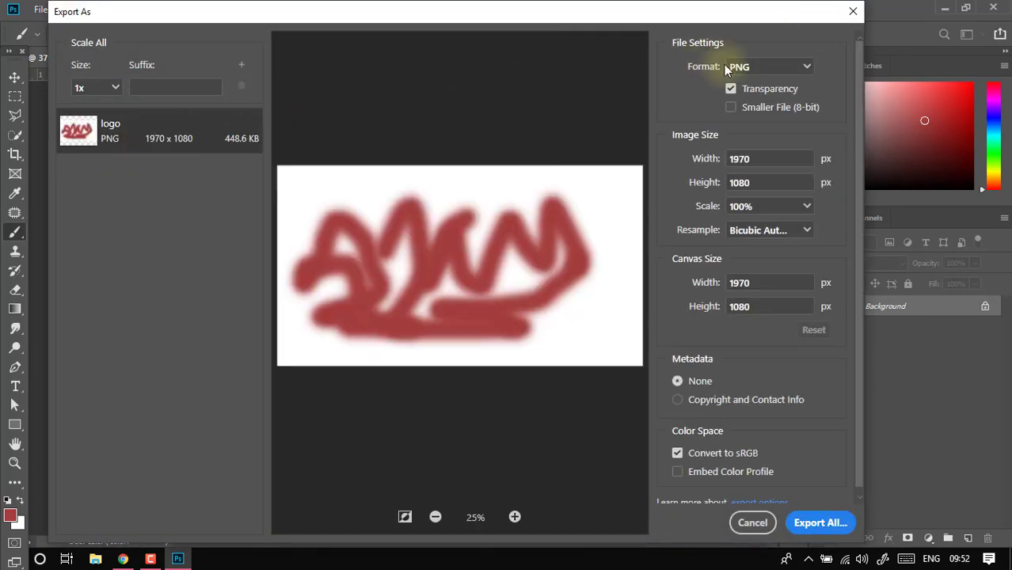
pyautogui.click(776, 71)
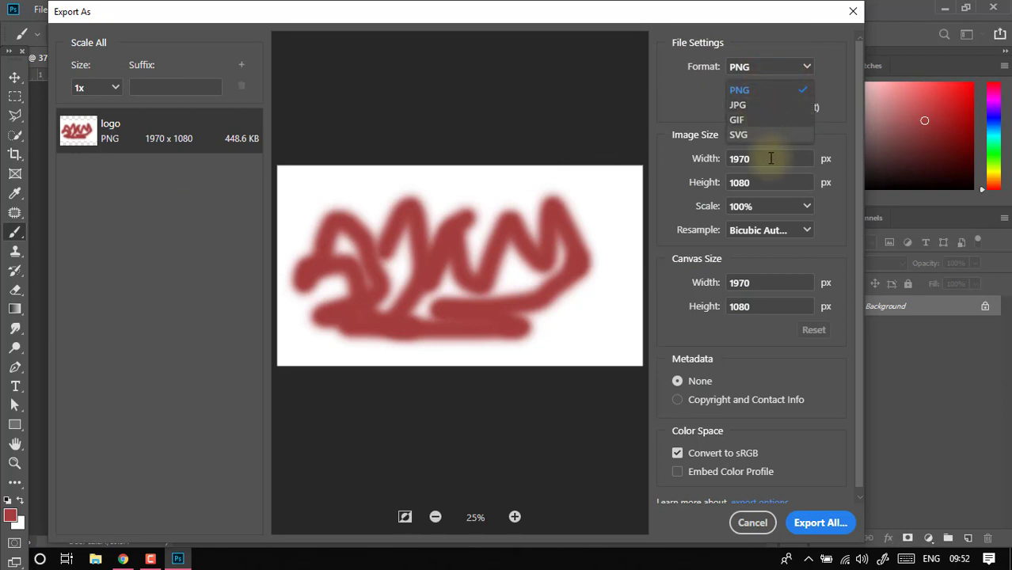
pyautogui.click(752, 523)
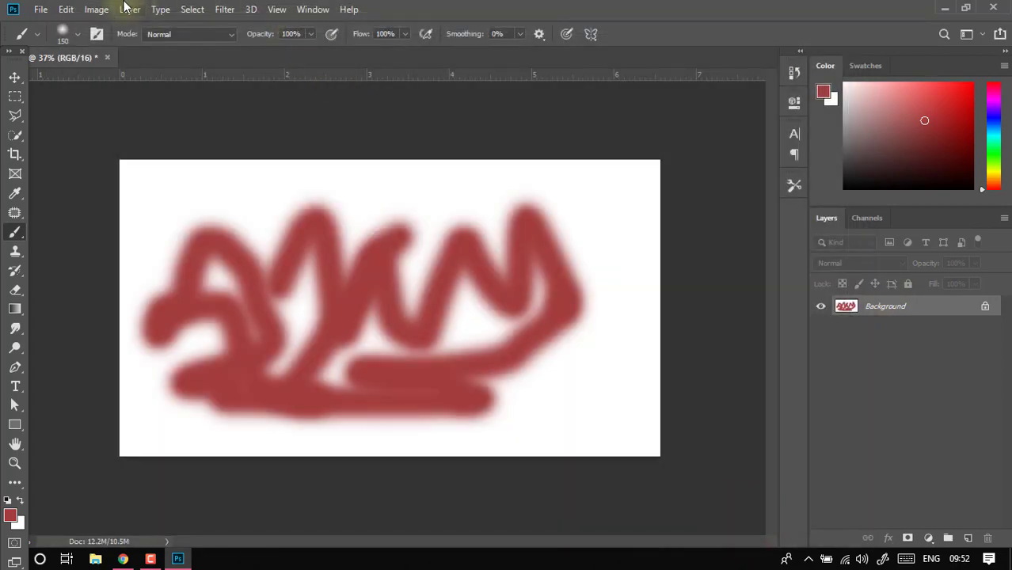
# - View the options for exporting paths to Illustrator and cancel the export
pyautogui.click(43, 9)
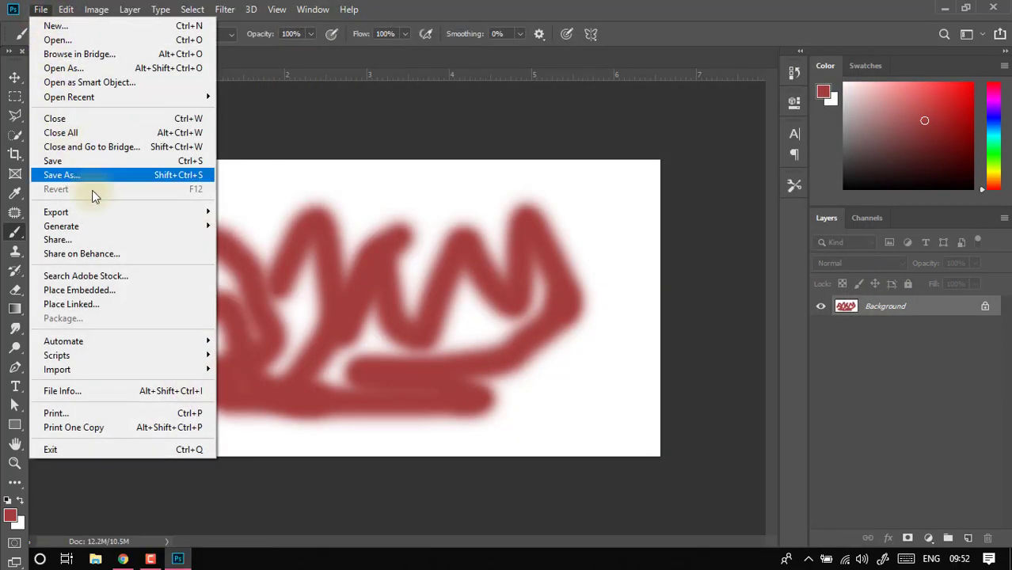
pyautogui.click(101, 211)
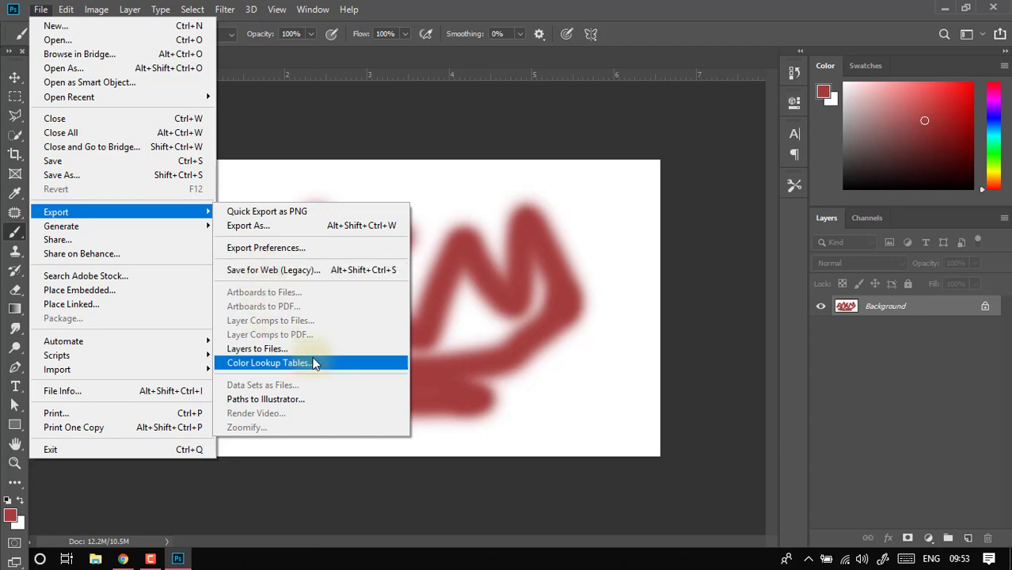
pyautogui.click(281, 401)
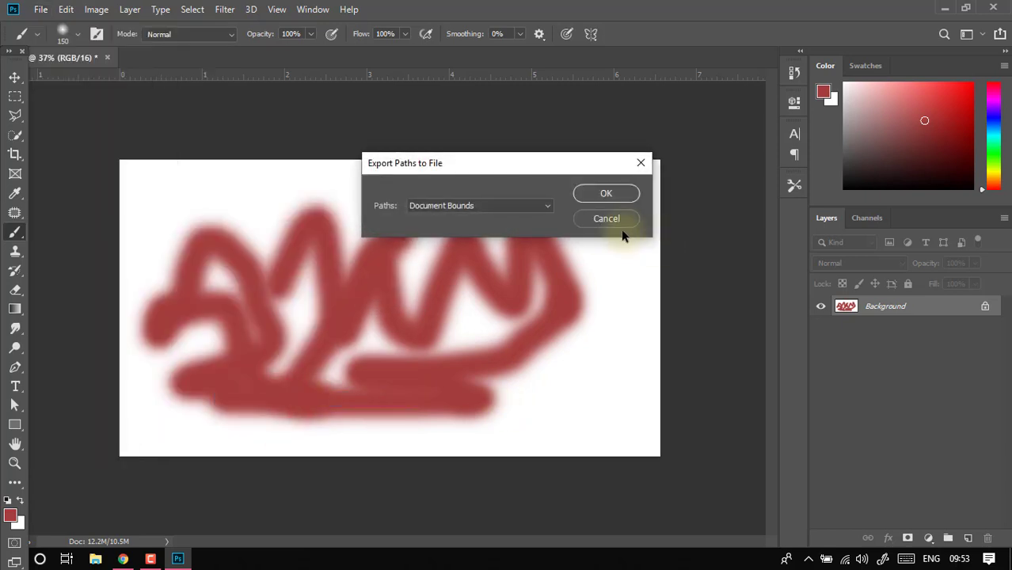
pyautogui.click(619, 220)
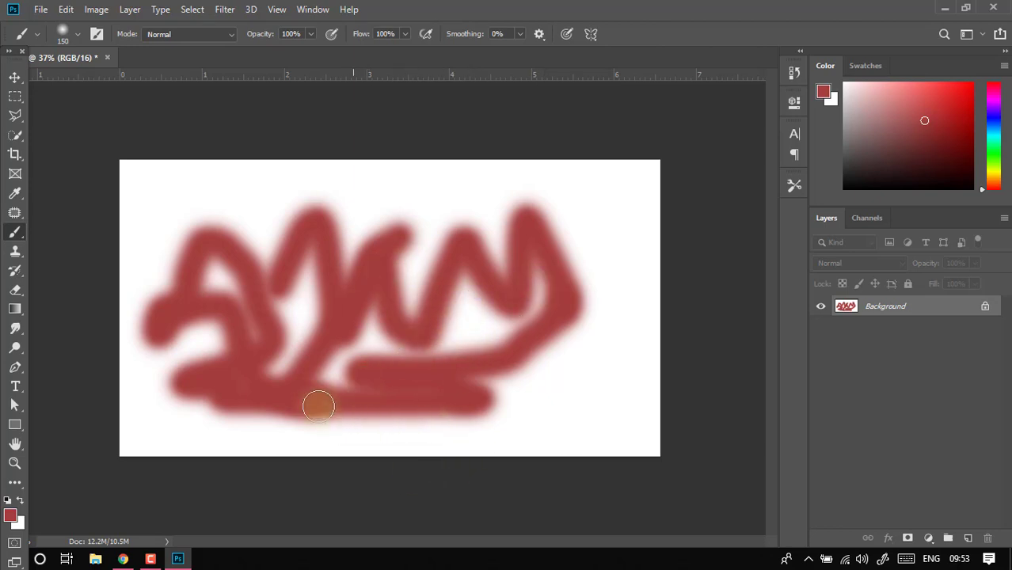
pyautogui.click(945, 8)
pyautogui.press('super')
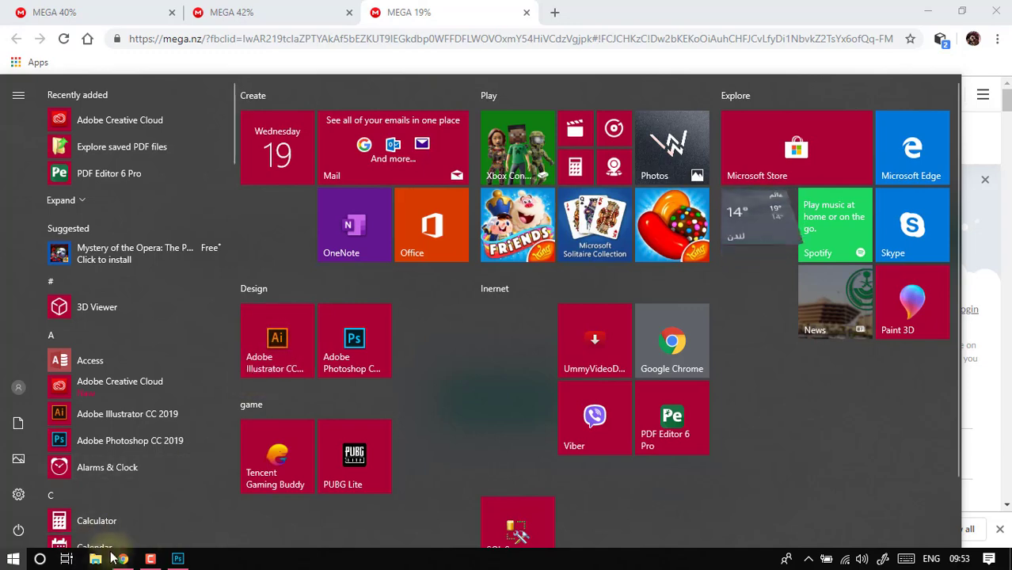
pyautogui.click(175, 559)
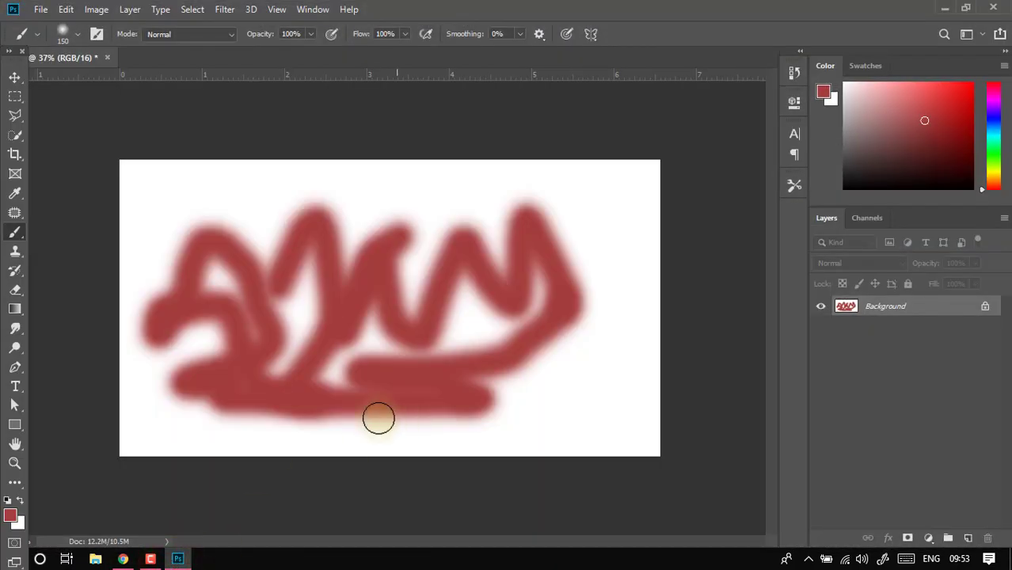
# - Paint another red brush stroke over the lower part of the scribble
pyautogui.moveTo(335, 402)
pyautogui.mouseDown()
pyautogui.moveTo(360, 385)
pyautogui.moveTo(403, 386)
pyautogui.moveTo(458, 365)
pyautogui.mouseUp()
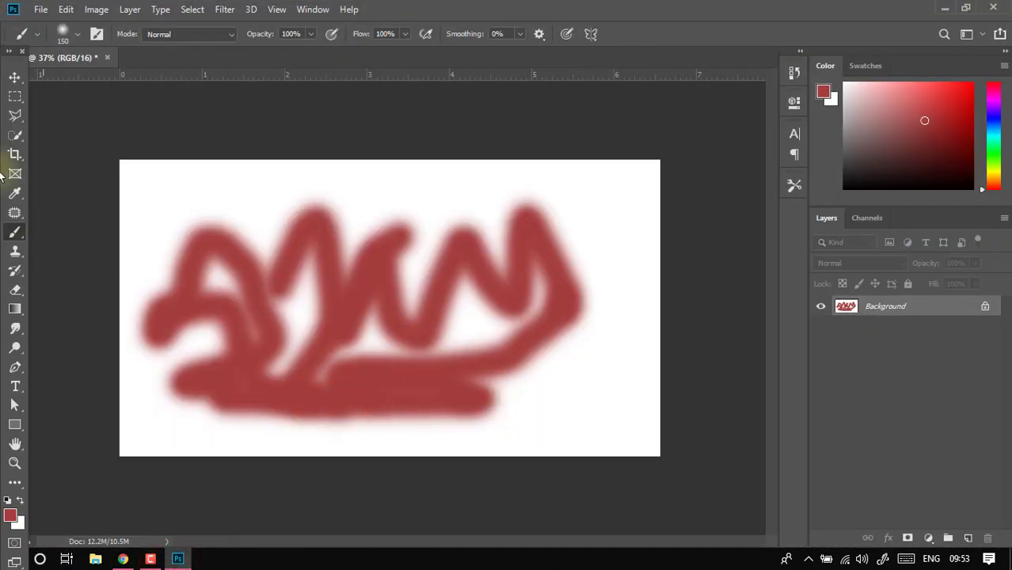
# - Place the sami image from the Design folder on Local Disk (D:) into the document as an embedded file
pyautogui.click(40, 10)
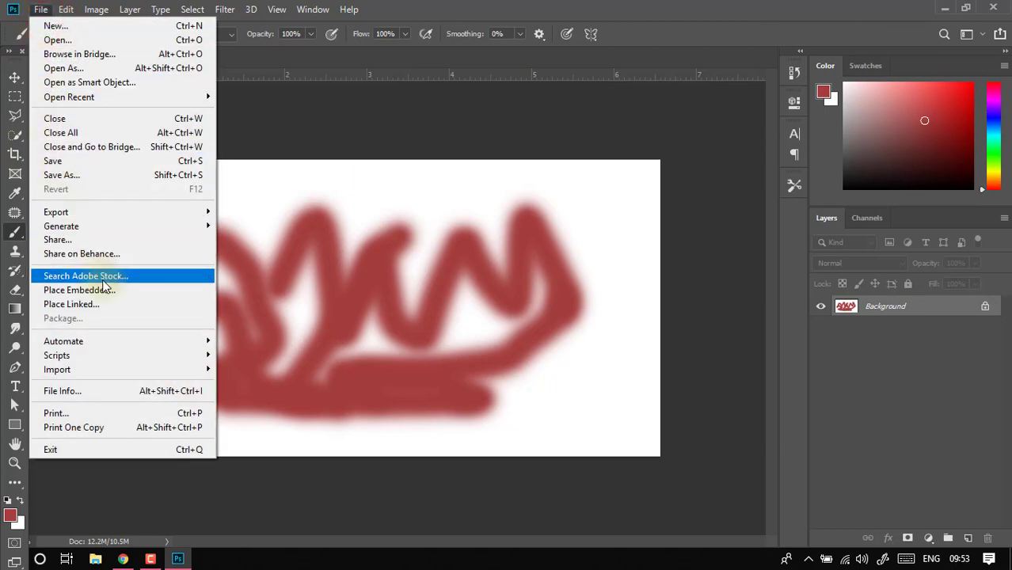
pyautogui.moveTo(141, 234)
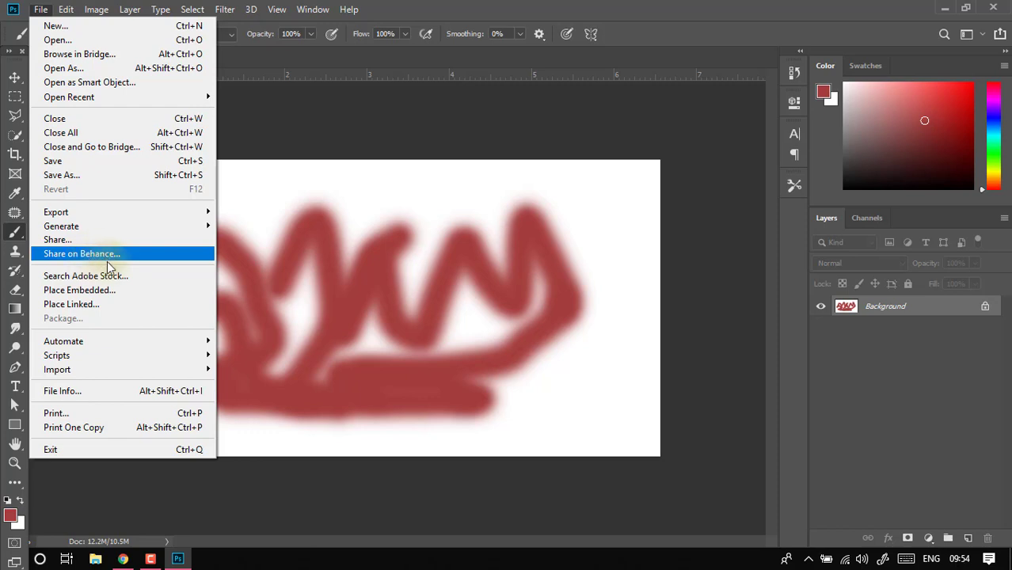
pyautogui.click(80, 293)
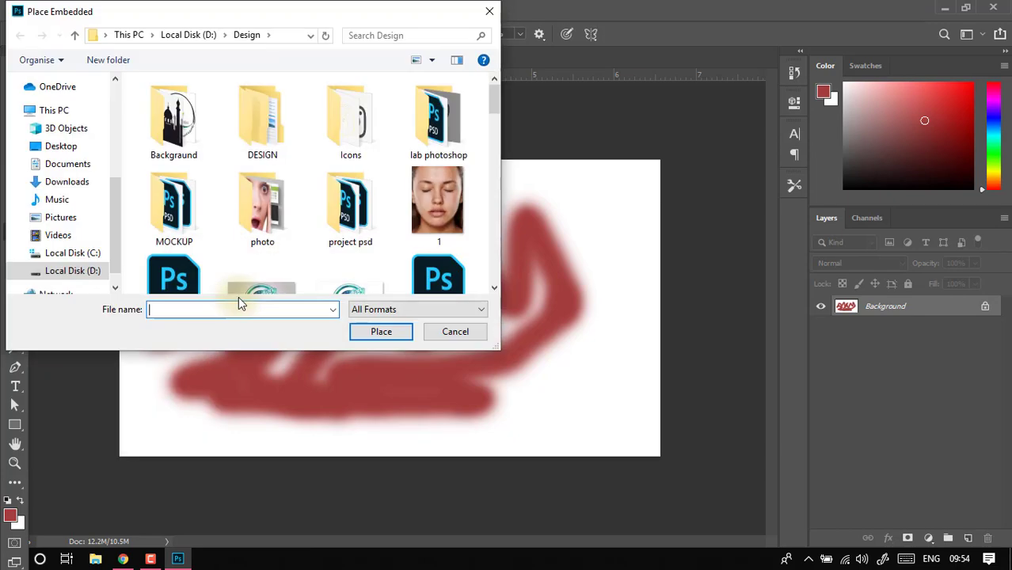
pyautogui.scroll(-3, 345, 247)
pyautogui.scroll(-3, 344, 247)
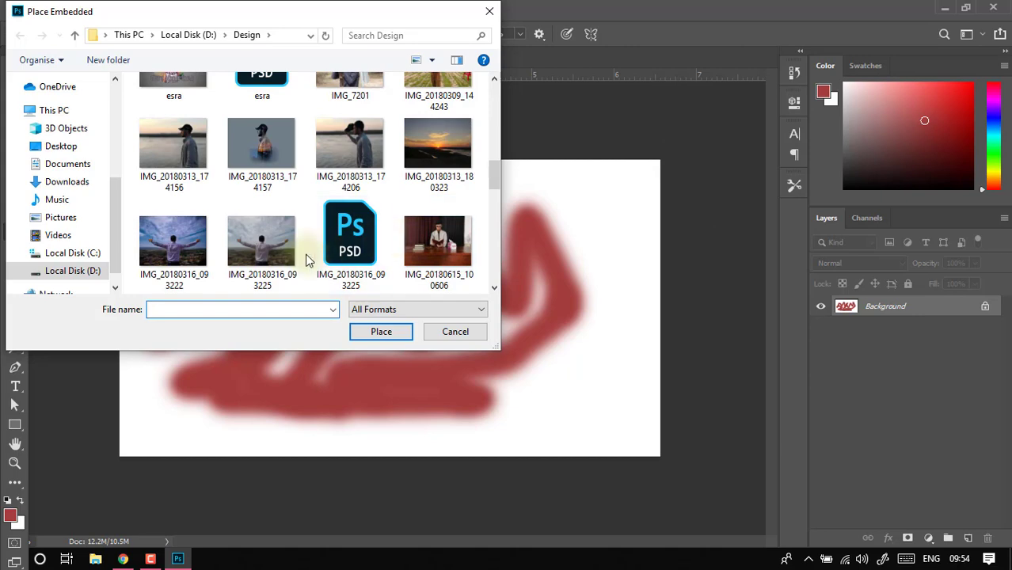
pyautogui.scroll(-6, 305, 256)
pyautogui.scroll(3, 269, 242)
pyautogui.scroll(-5, 262, 233)
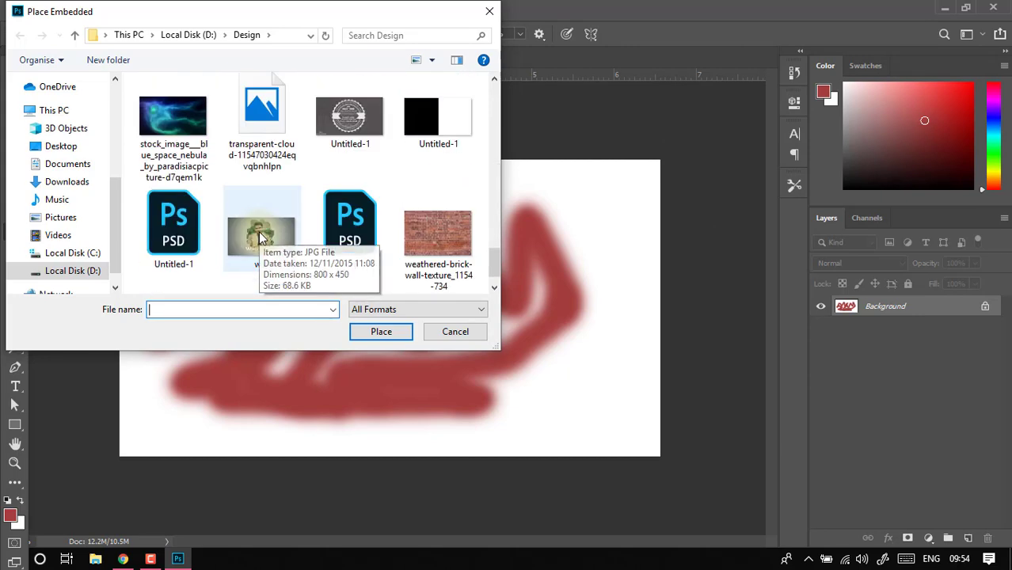
pyautogui.scroll(1, 261, 238)
pyautogui.scroll(-1, 170, 165)
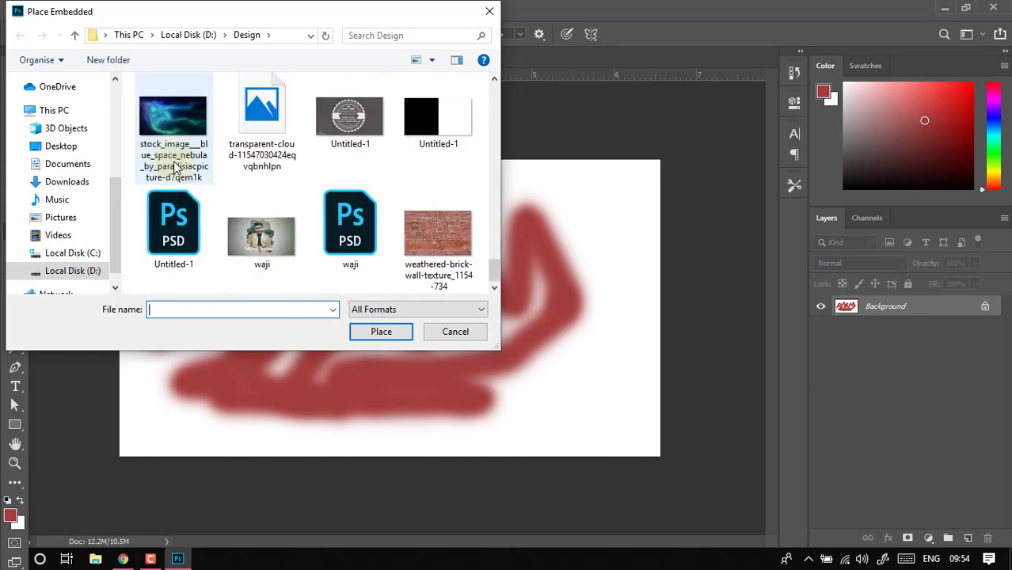
pyautogui.scroll(1, 174, 159)
pyautogui.doubleClick(175, 127)
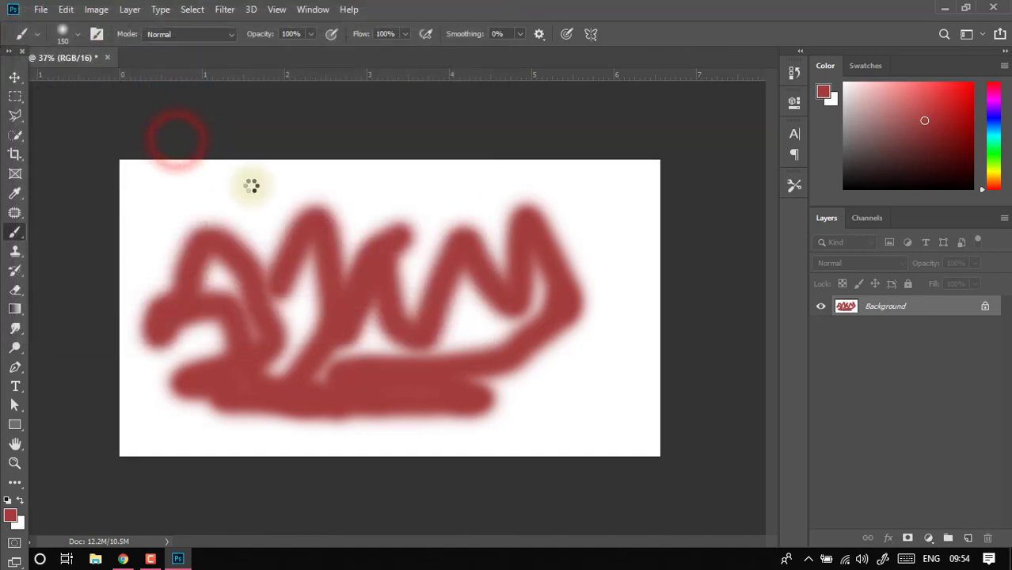
# - Position the placed sami image flush with the canvas's right, top and bottom edges and commit the placement
pyautogui.moveTo(449, 311); pyautogui.dragTo(571, 360)
pyautogui.moveTo(455, 351); pyautogui.dragTo(336, 340)
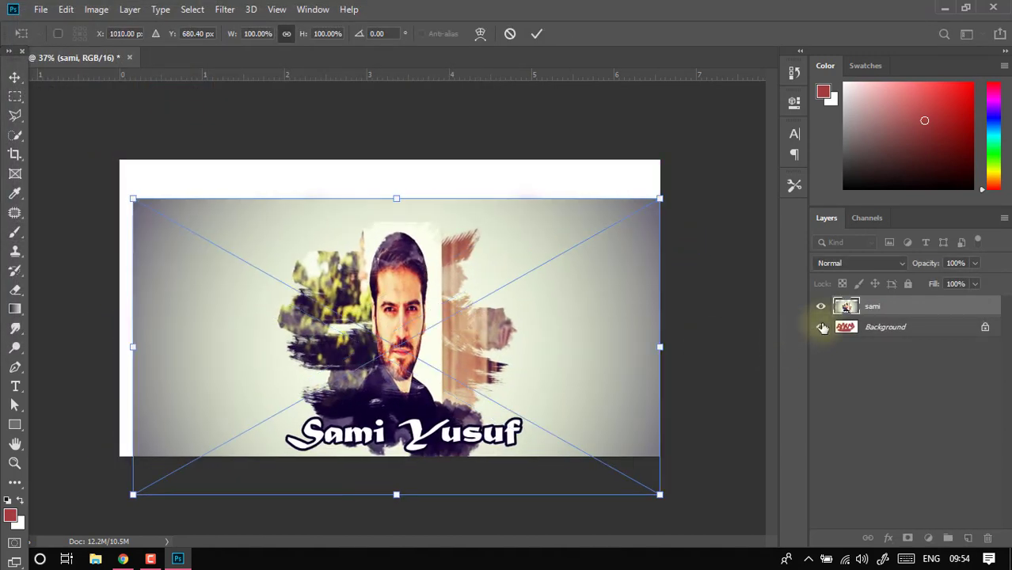
pyautogui.moveTo(529, 320); pyautogui.dragTo(533, 294)
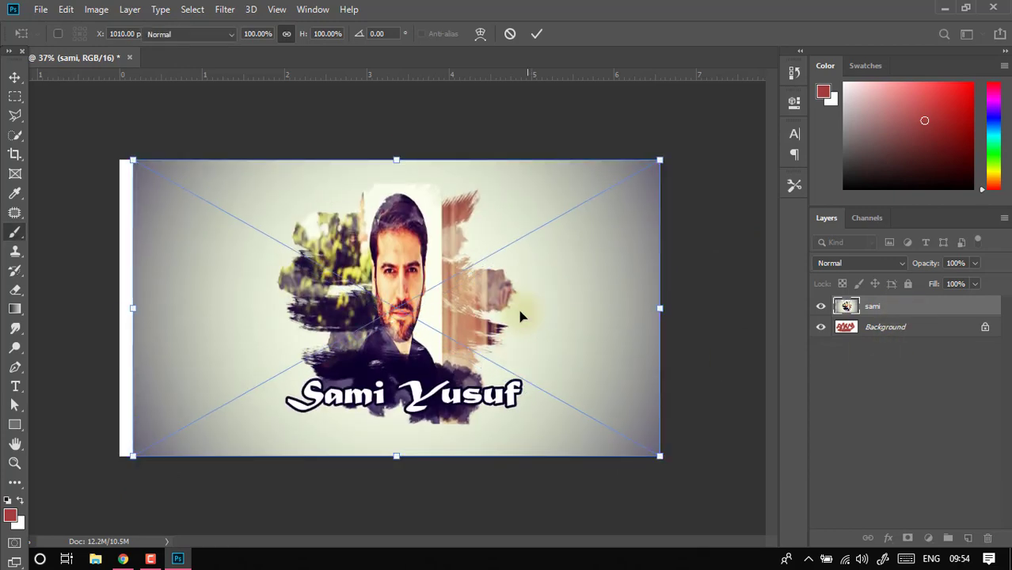
pyautogui.press('Return')
# - Try to paint over the placed sami image with the Brush tool
pyautogui.press('b')
pyautogui.click(456, 314)
pyautogui.click(479, 229)
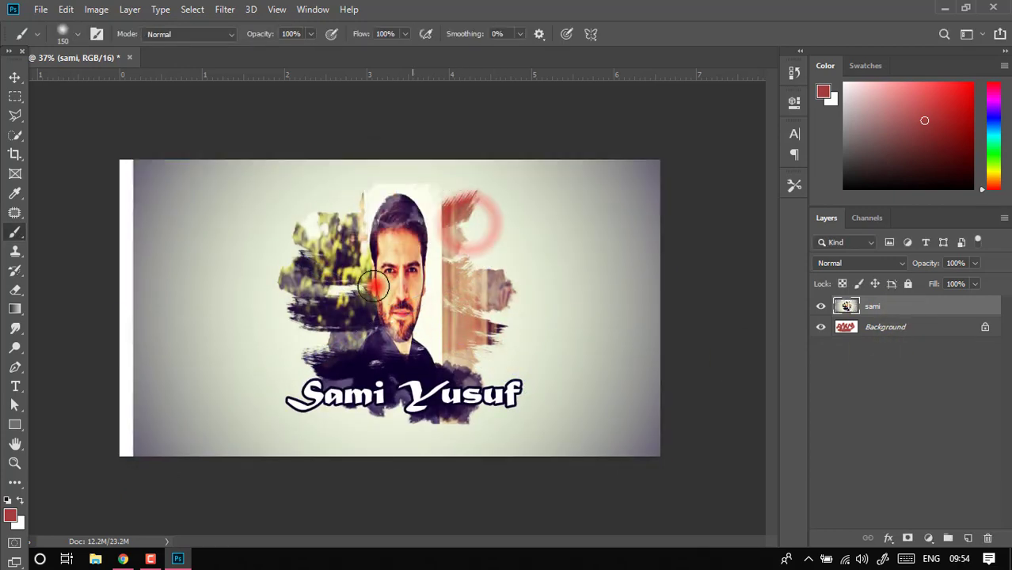
pyautogui.moveTo(468, 221)
pyautogui.mouseDown()
pyautogui.moveTo(388, 286)
pyautogui.moveTo(414, 288)
pyautogui.mouseUp()
pyautogui.hotkey('ctrl', 'z')
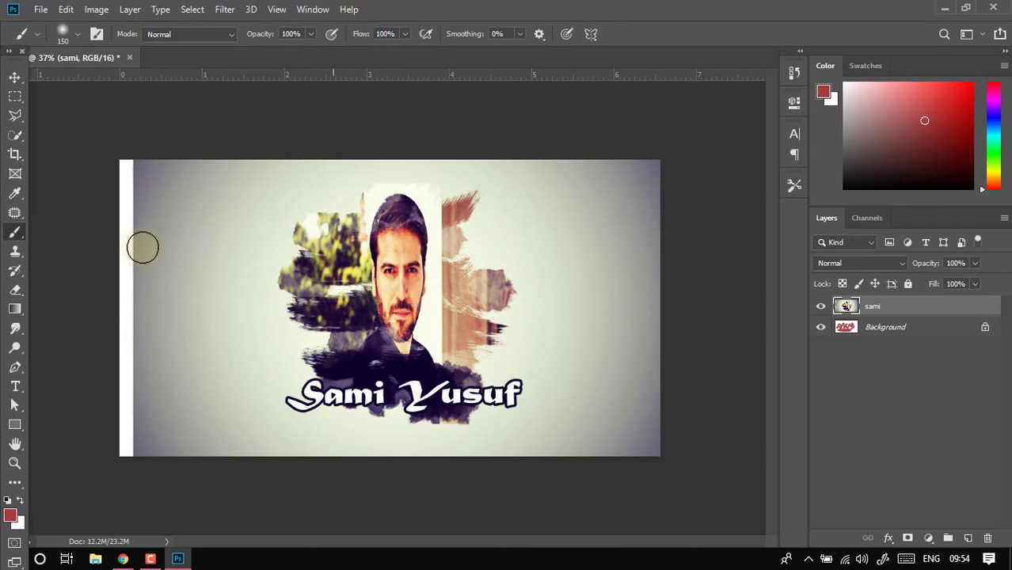
# - Shift the sami layer horizontally with the Move tool so it extends slightly past the canvas's right edge
pyautogui.click(14, 77)
pyautogui.moveTo(390, 245); pyautogui.dragTo(365, 242)
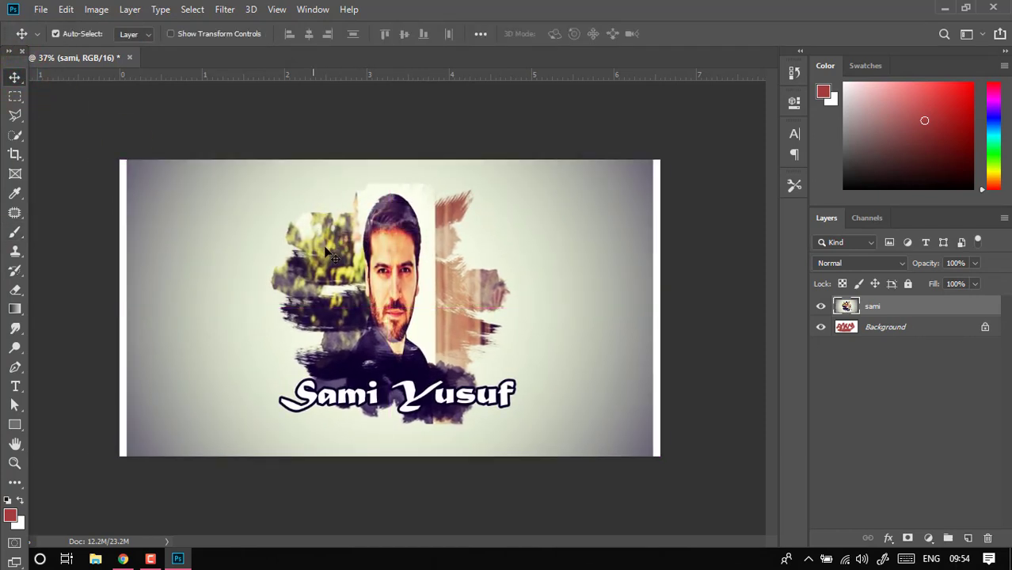
pyautogui.moveTo(399, 308); pyautogui.dragTo(464, 305)
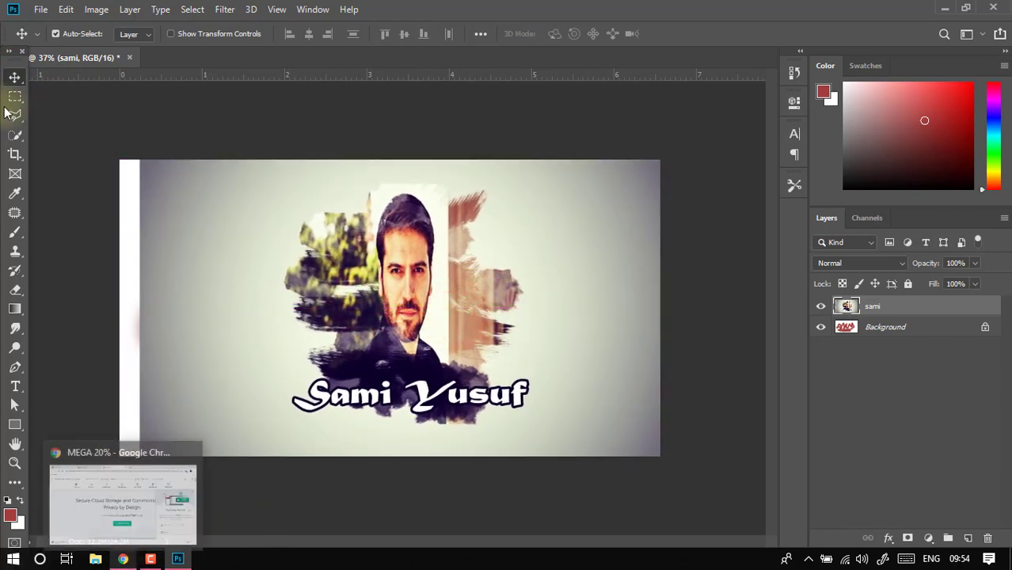
# - Place the l_clingmans_dome_sunset image from the Design folder as a linked file, shift it slightly right of the canvas centre and commit it
pyautogui.click(41, 9)
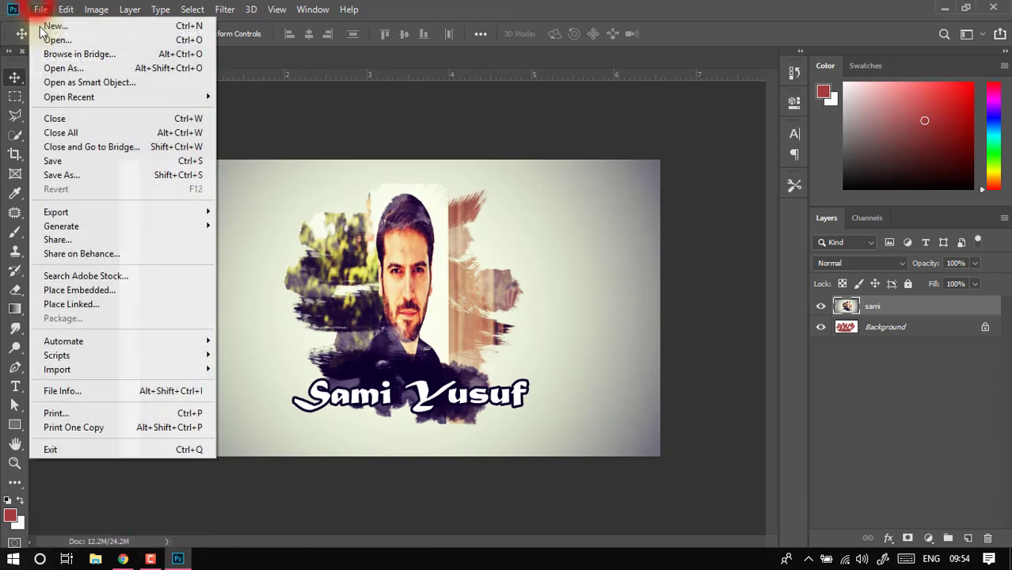
pyautogui.click(108, 304)
pyautogui.scroll(-10, 318, 205)
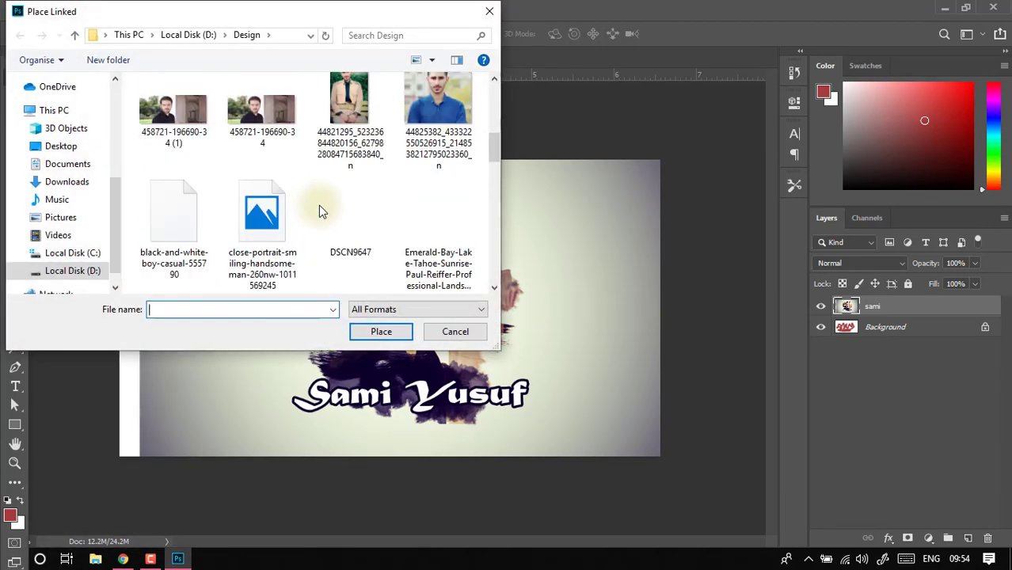
pyautogui.scroll(-2, 333, 212)
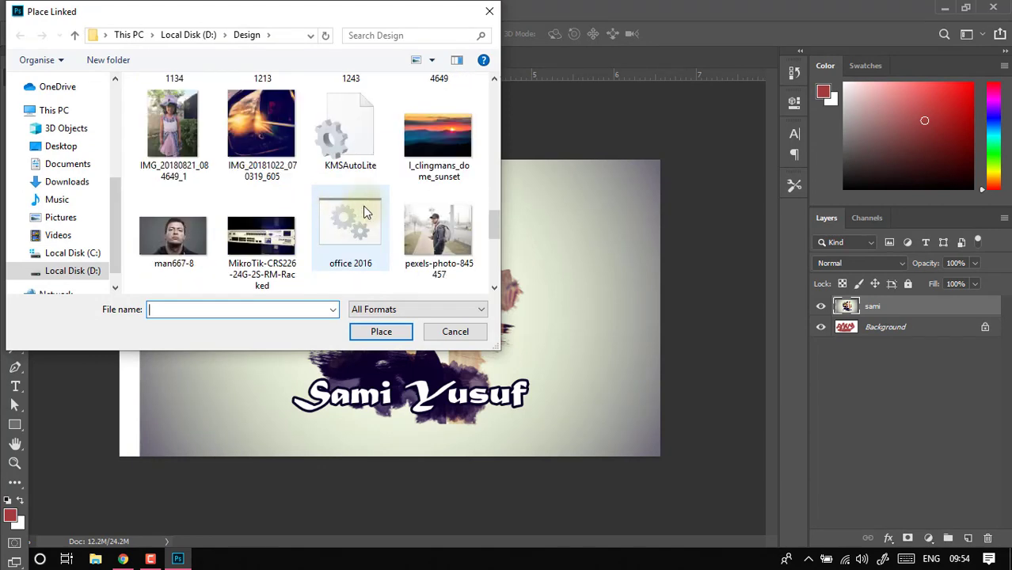
pyautogui.doubleClick(419, 175)
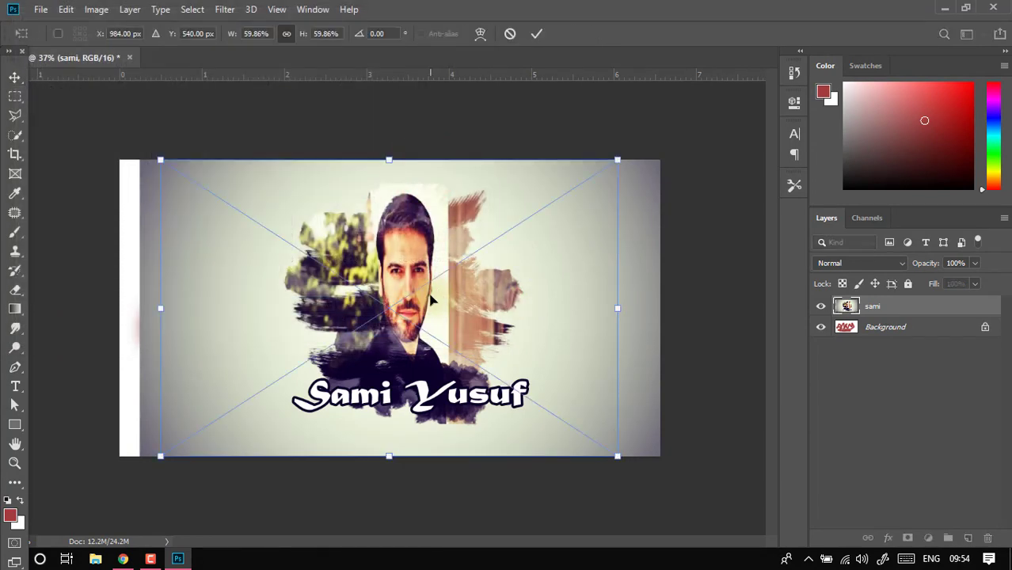
pyautogui.moveTo(485, 295)
pyautogui.mouseDown()
pyautogui.moveTo(445, 299)
pyautogui.moveTo(560, 297)
pyautogui.moveTo(381, 306)
pyautogui.moveTo(498, 304)
pyautogui.moveTo(451, 300)
pyautogui.moveTo(491, 301)
pyautogui.moveTo(466, 302)
pyautogui.mouseUp()
pyautogui.press('Return')
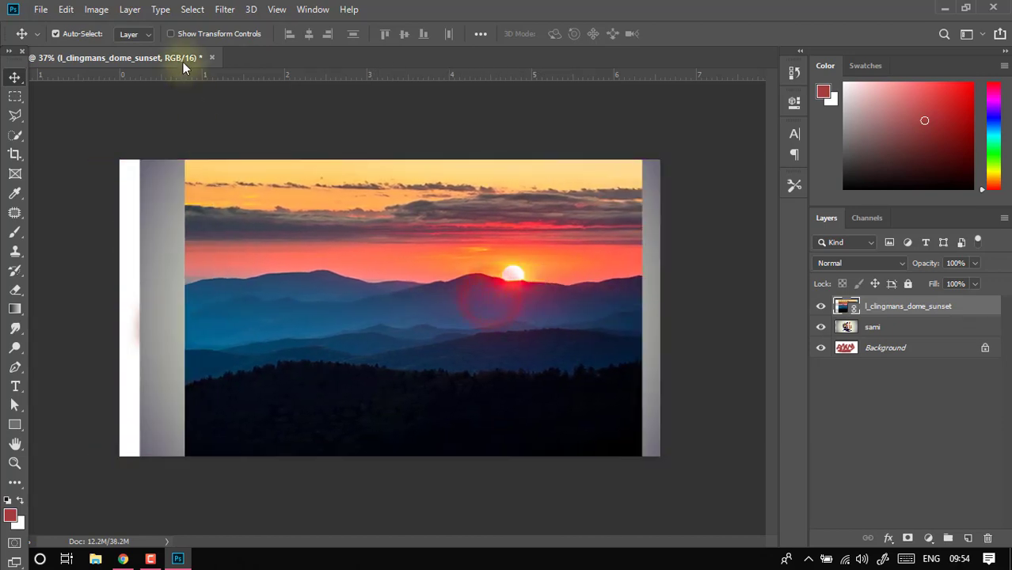
# - Examine the available Automate commands and the document's File Info metadata, leaving the metadata unedited
pyautogui.click(41, 9)
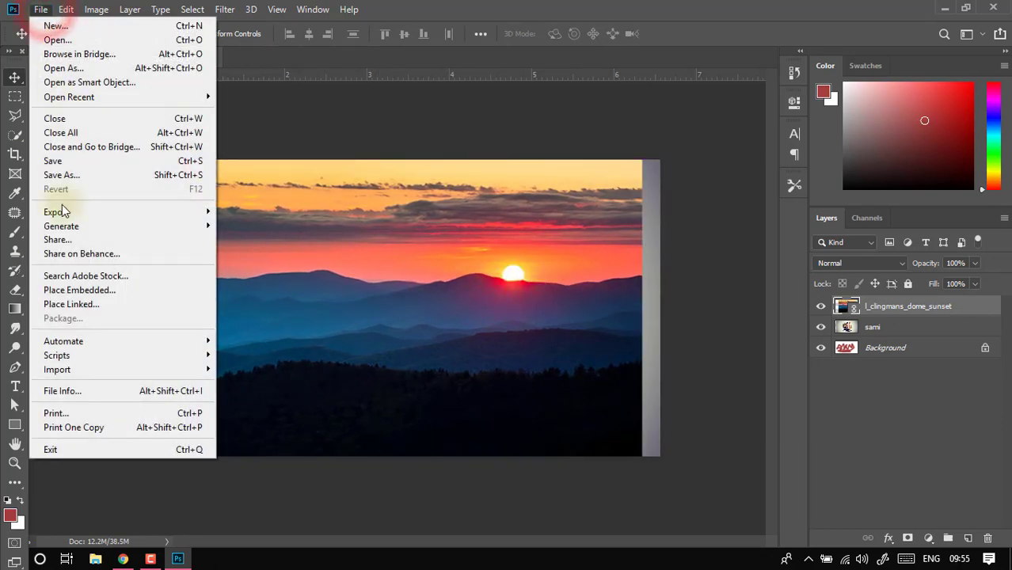
pyautogui.moveTo(101, 341)
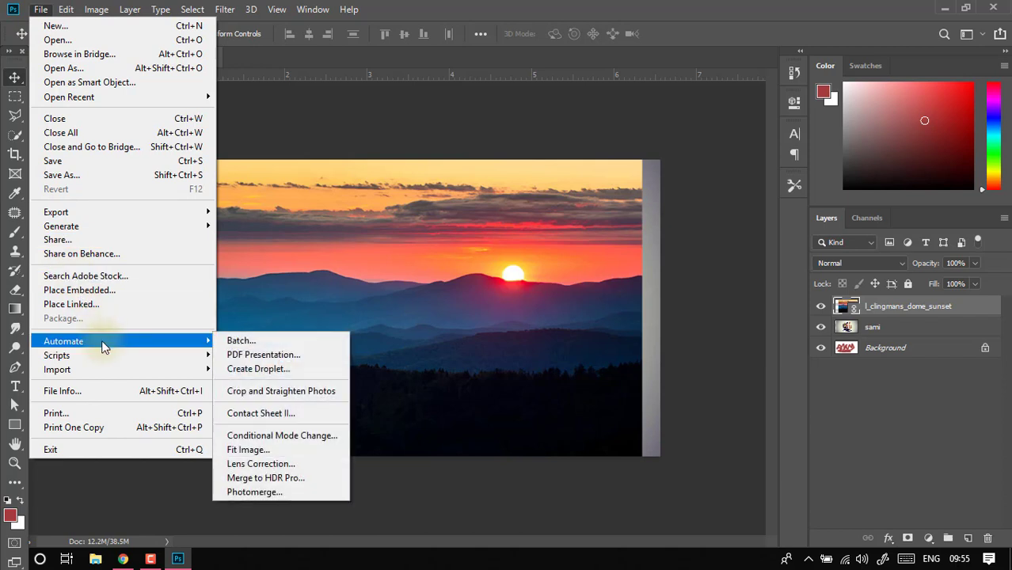
pyautogui.moveTo(89, 358)
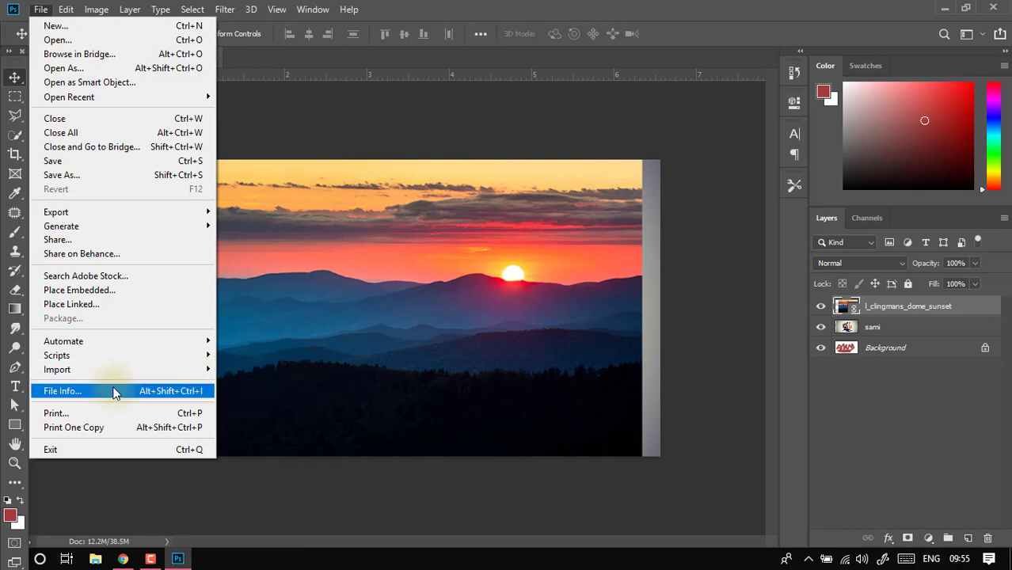
pyautogui.click(156, 396)
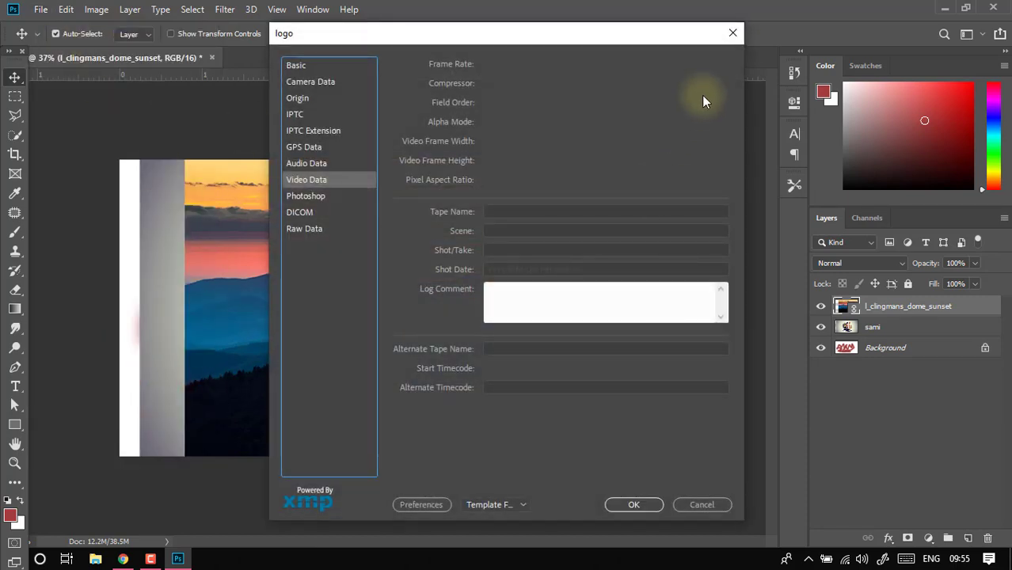
pyautogui.click(728, 36)
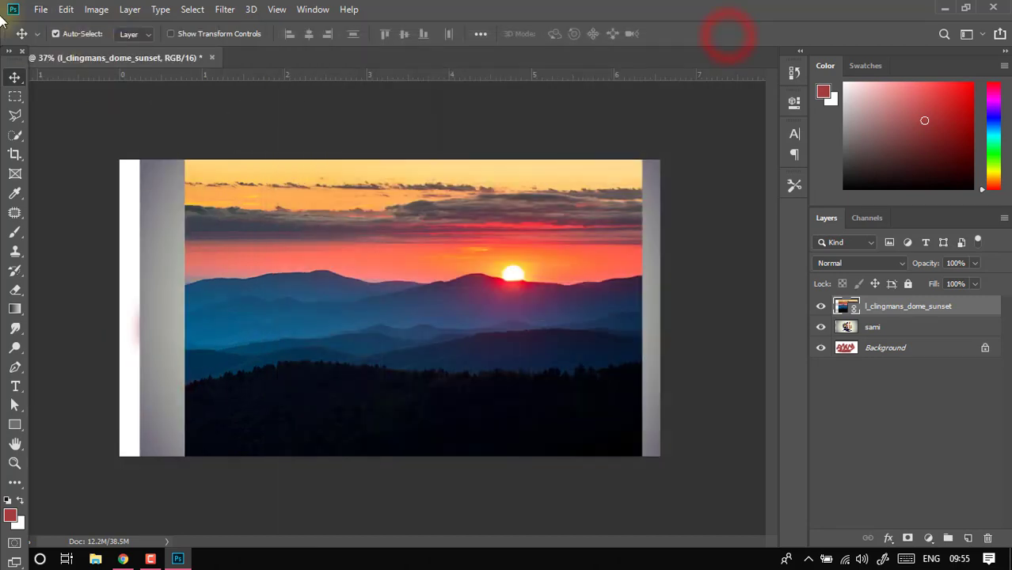
# - Examine the print settings, including the available printers and the position and size options, without printing
pyautogui.click(49, 5)
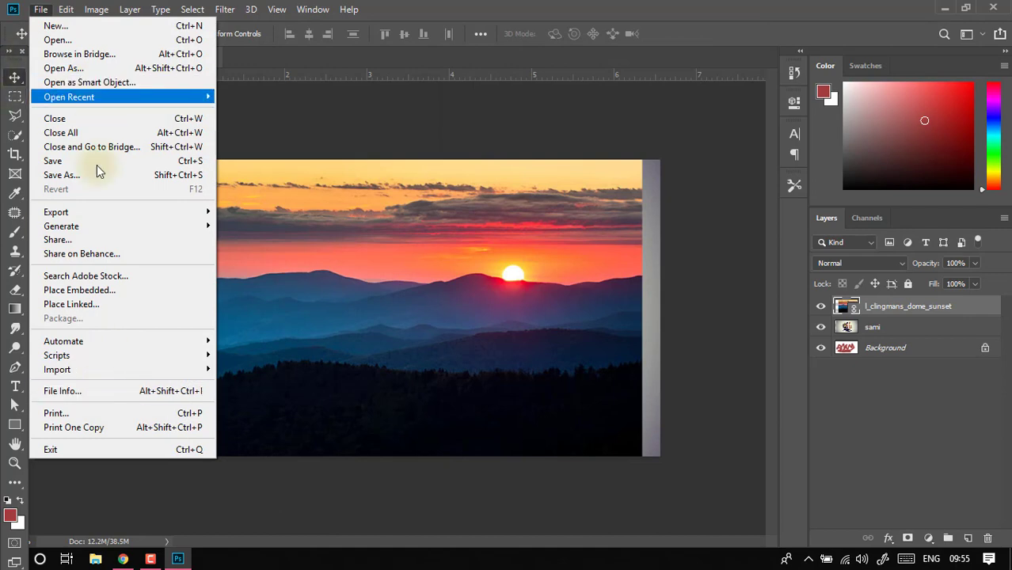
pyautogui.click(86, 414)
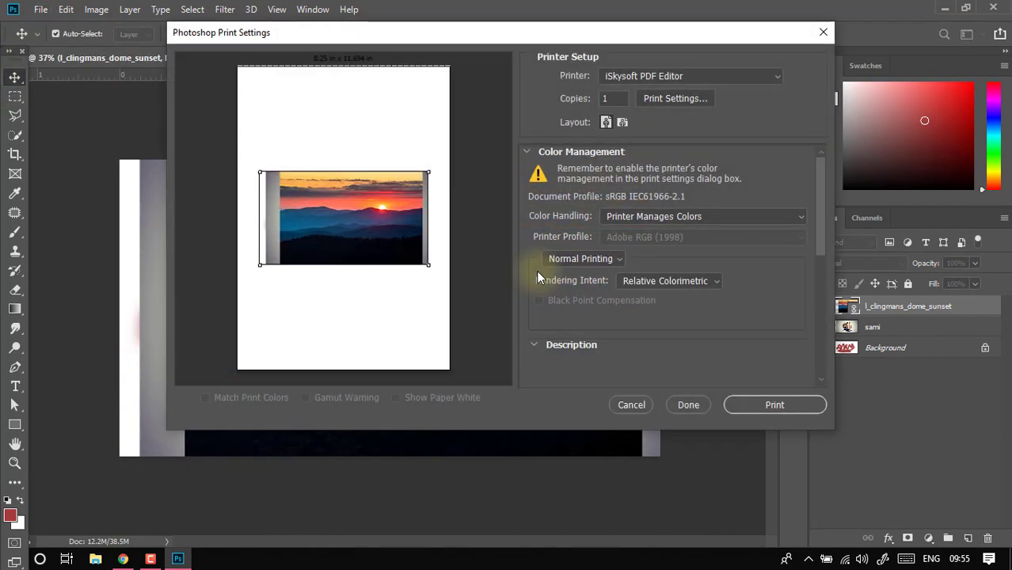
pyautogui.click(752, 74)
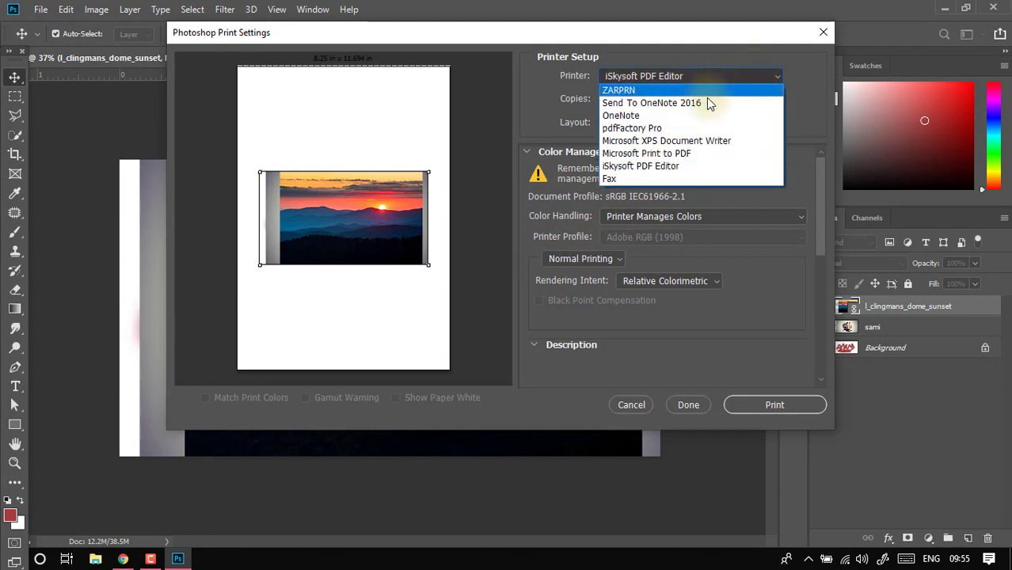
pyautogui.click(745, 301)
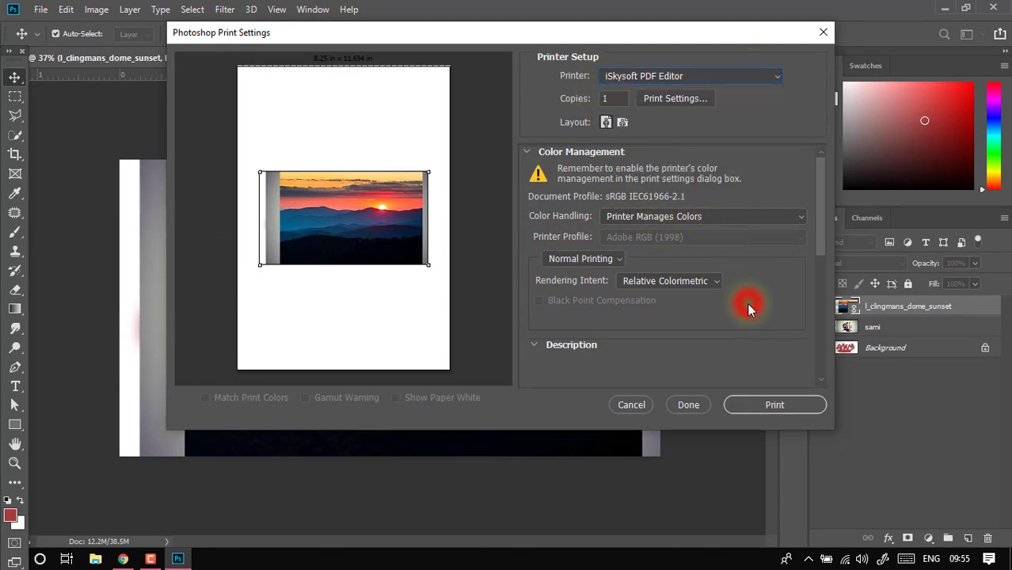
pyautogui.scroll(-3, 779, 313)
pyautogui.scroll(-5, 778, 313)
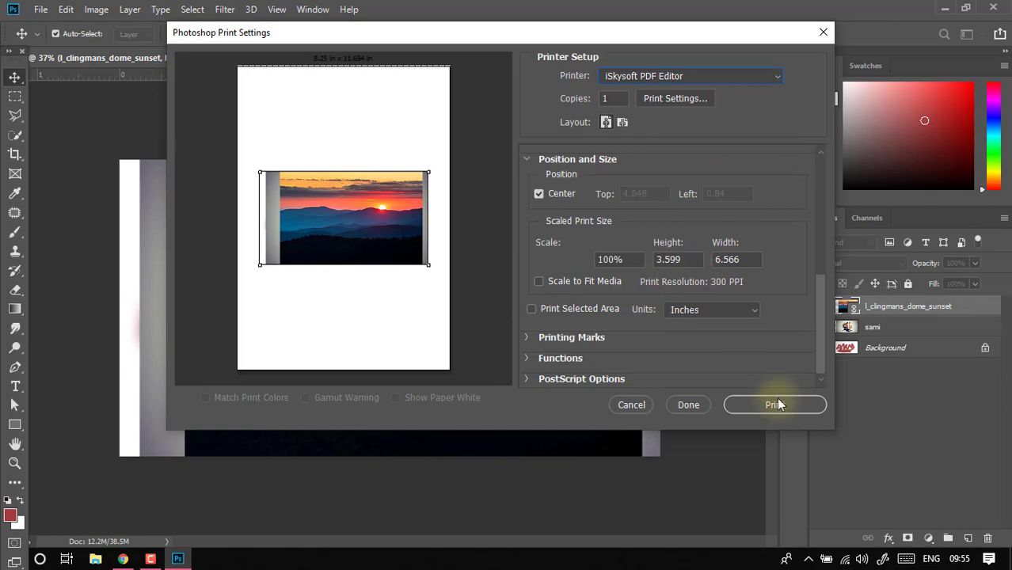
pyautogui.click(632, 405)
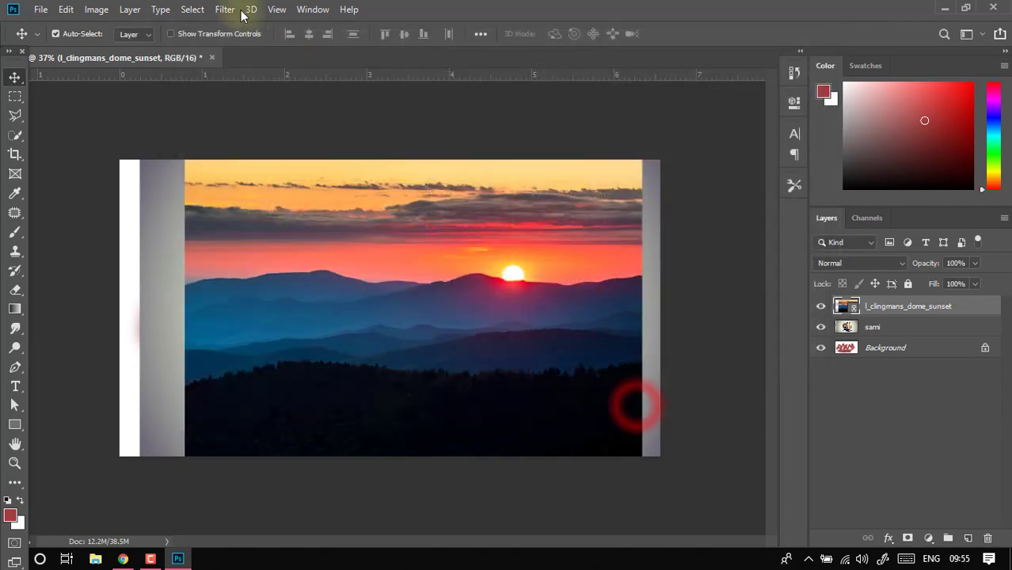
pyautogui.click(67, 8)
pyautogui.moveTo(41, 9)
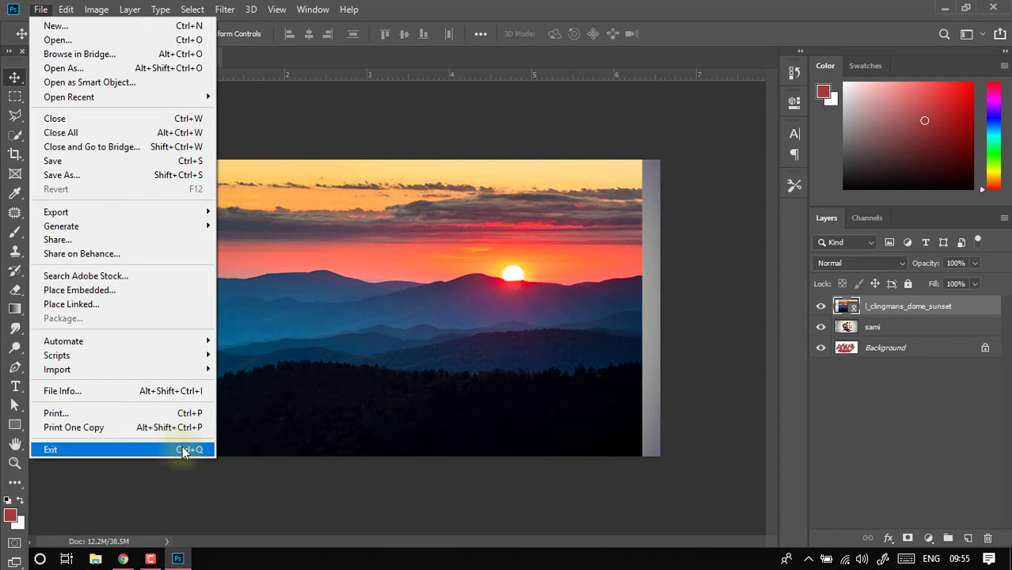
pyautogui.click(142, 448)
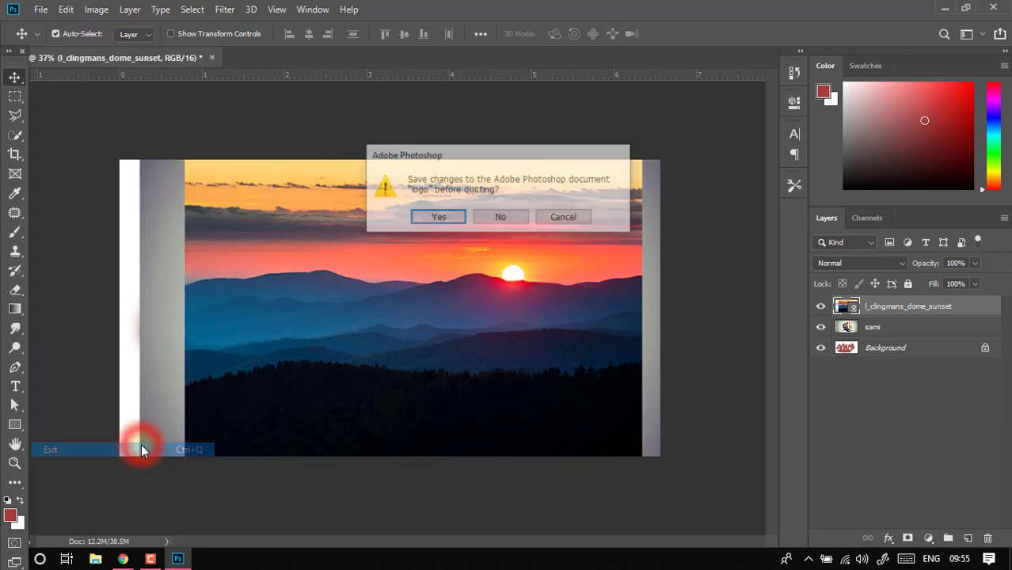
pyautogui.click(429, 219)
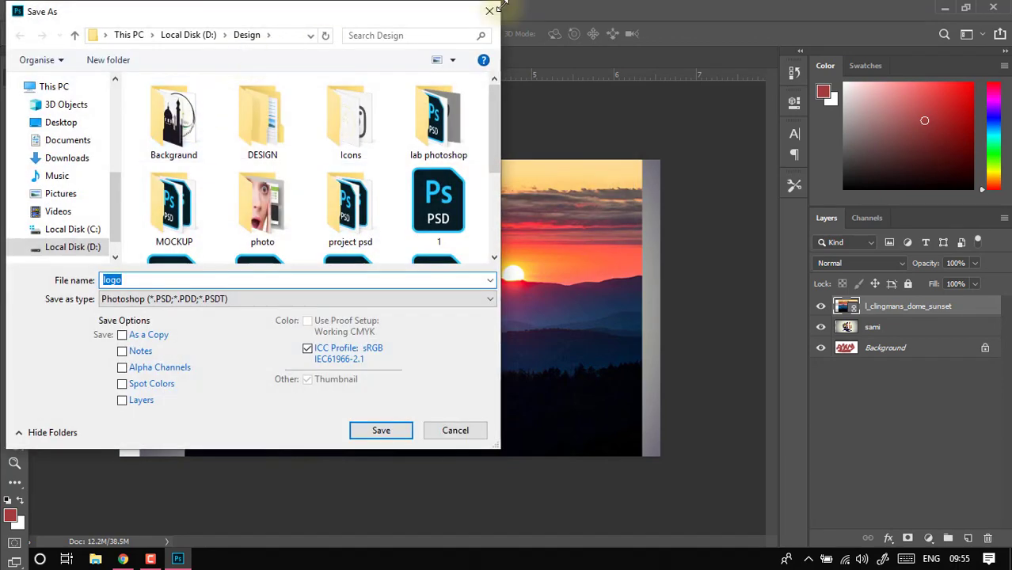
pyautogui.click(488, 13)
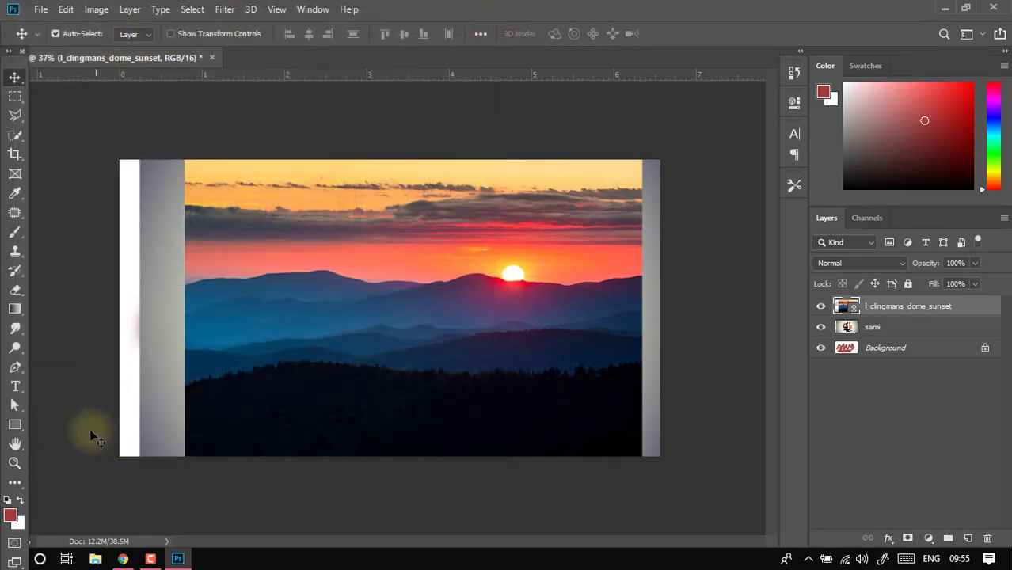
# - Exit Photoshop without saving the changes to the logo document
pyautogui.click(41, 9)
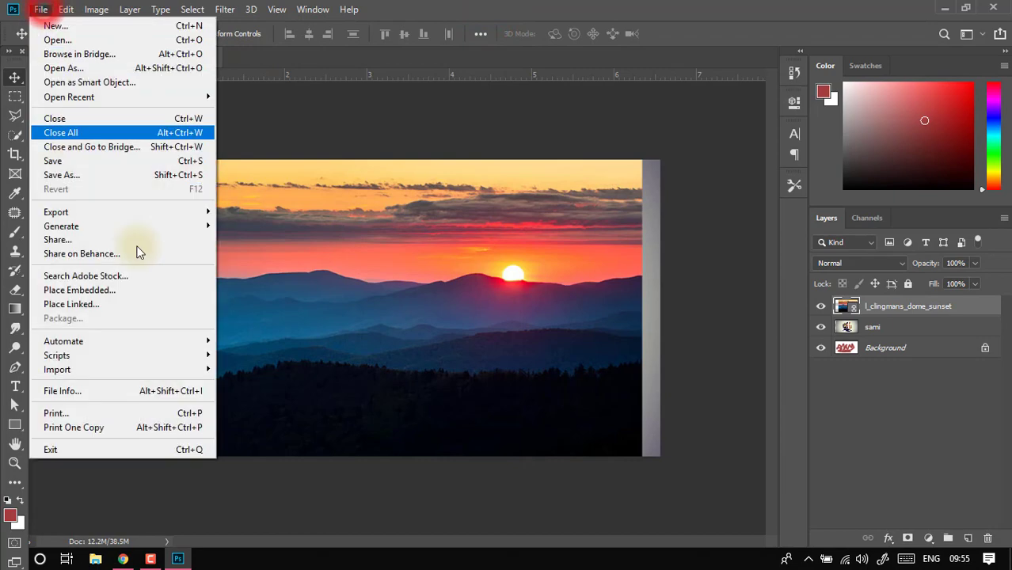
pyautogui.click(119, 449)
pyautogui.click(488, 218)
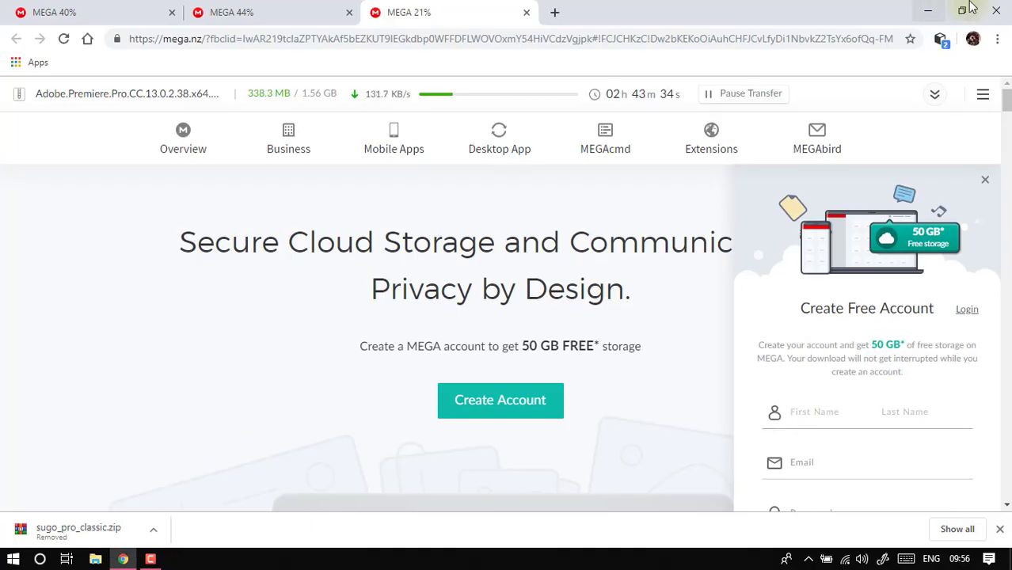
pyautogui.click(925, 10)
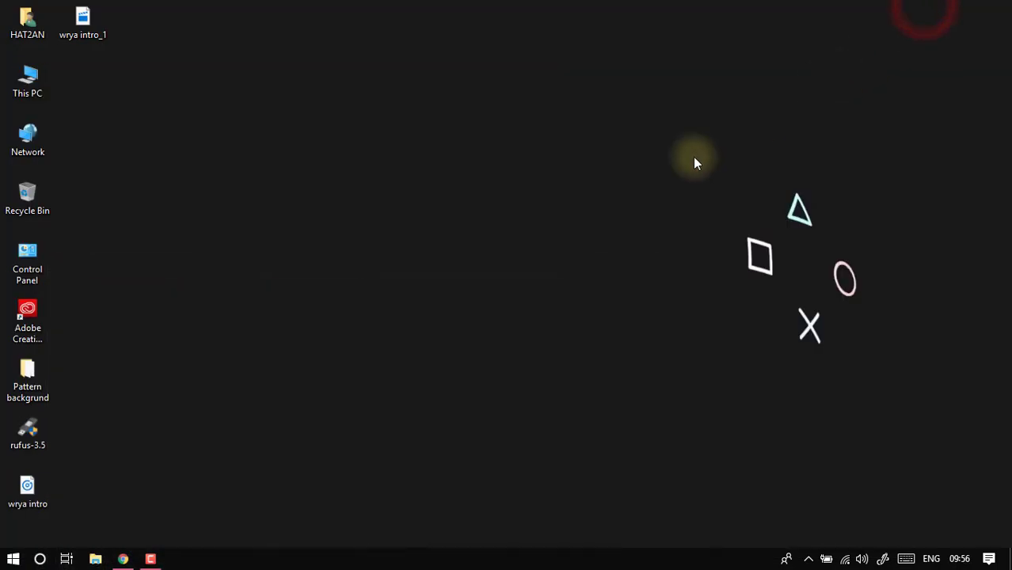
pyautogui.moveTo(156, 539)
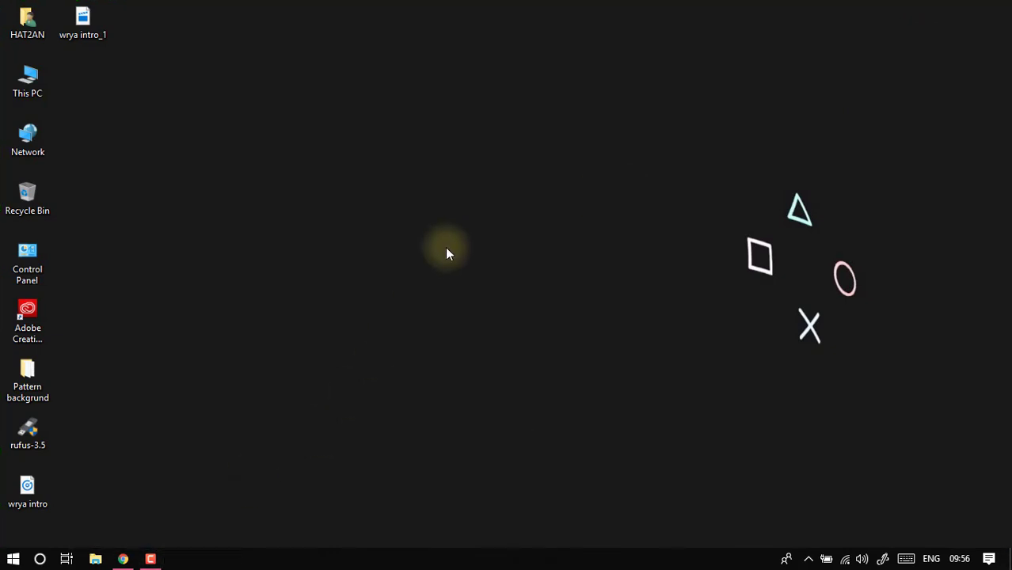